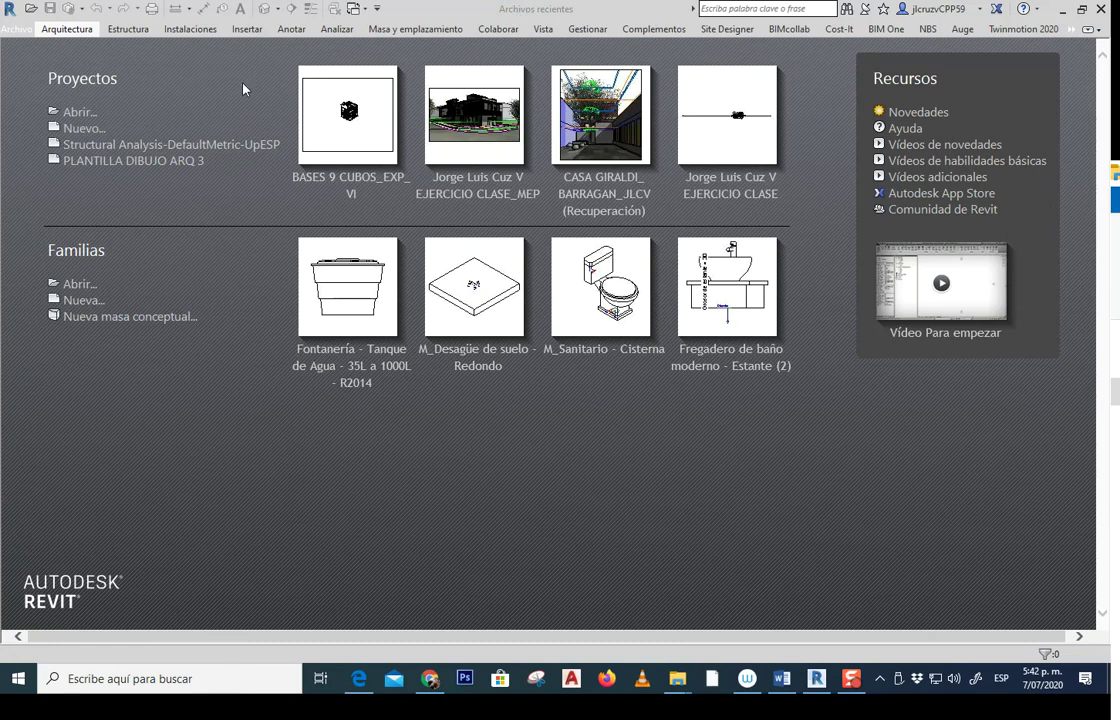
Switch from Revit's start screen to a new Chrome window showing Google
{"action": "left_click", "coordinate": [430, 678]}
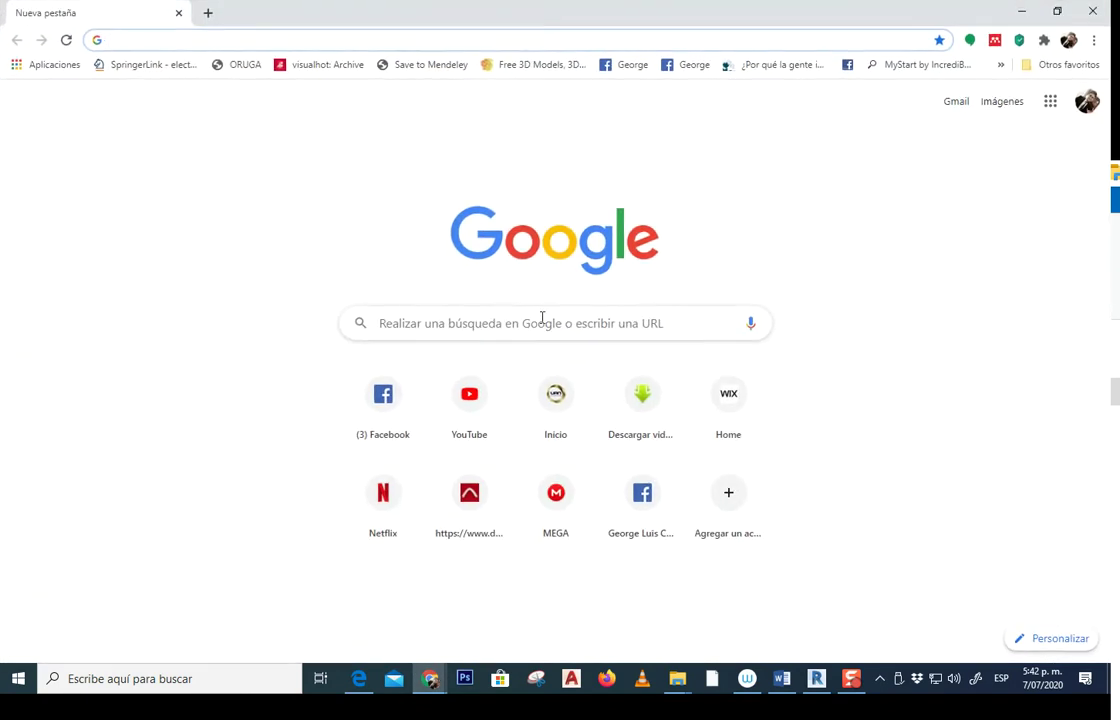
Search Google for 'vray revit chaos group' and open the Chaos Group V-Ray for Revit result
{"action": "left_click", "coordinate": [500, 319]}
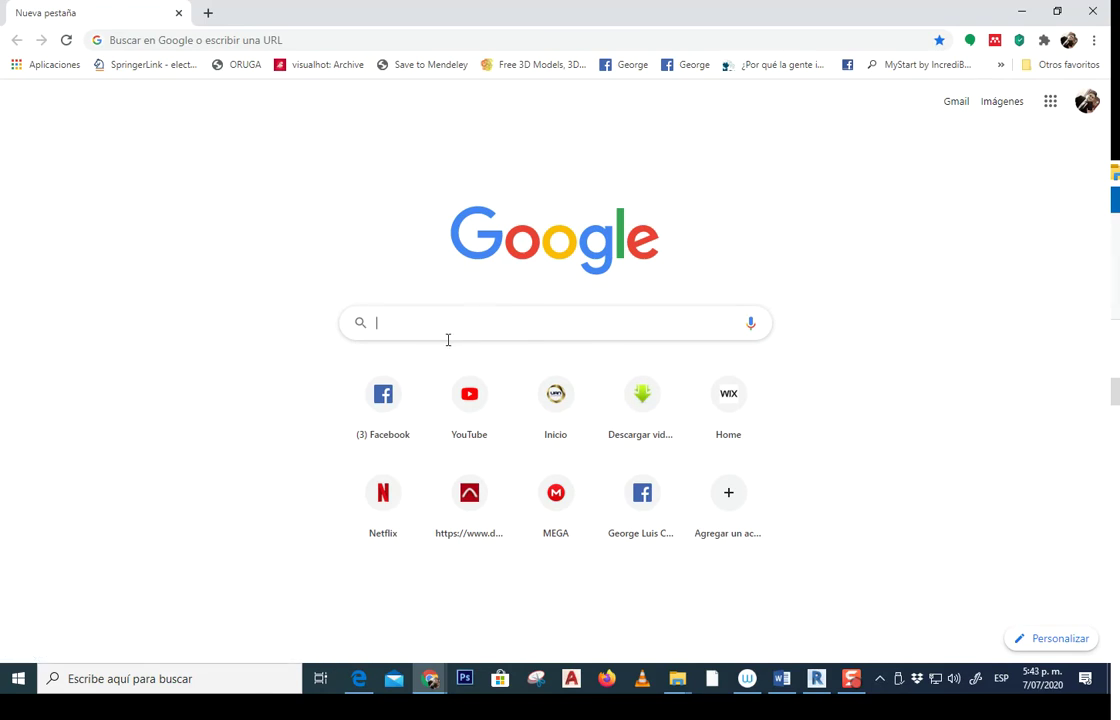
{"action": "type", "text": "vray revit c"}
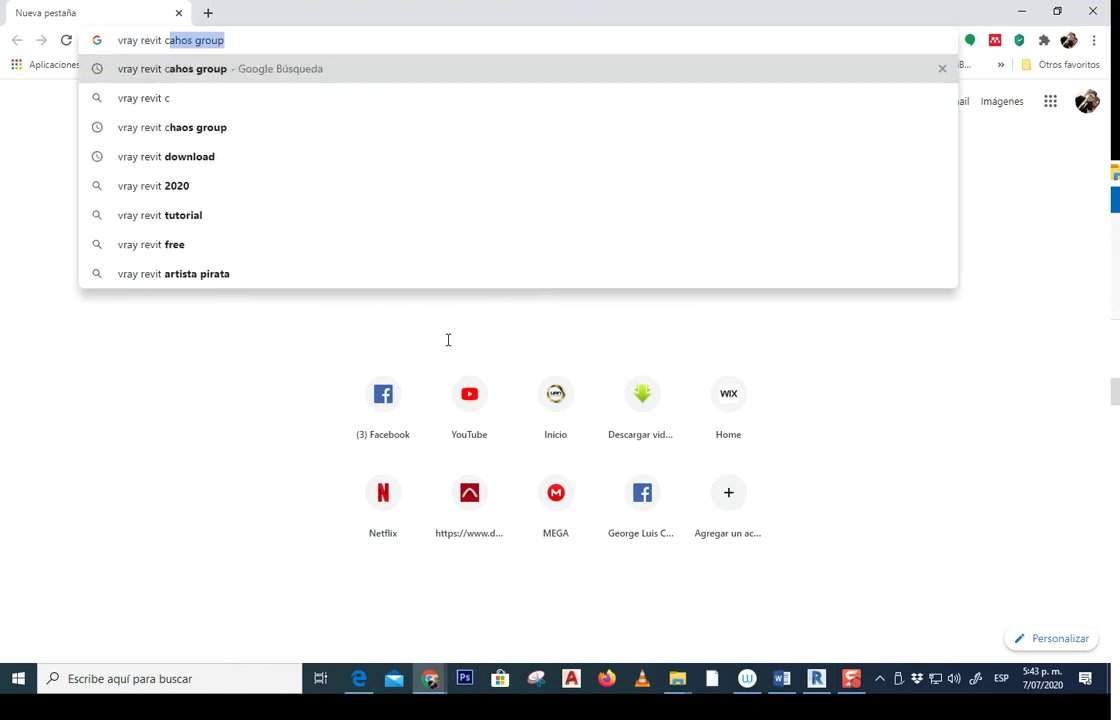
{"action": "type", "text": "a"}
{"action": "type", "text": "hos grip"}
{"action": "key", "text": "BackSpace"}
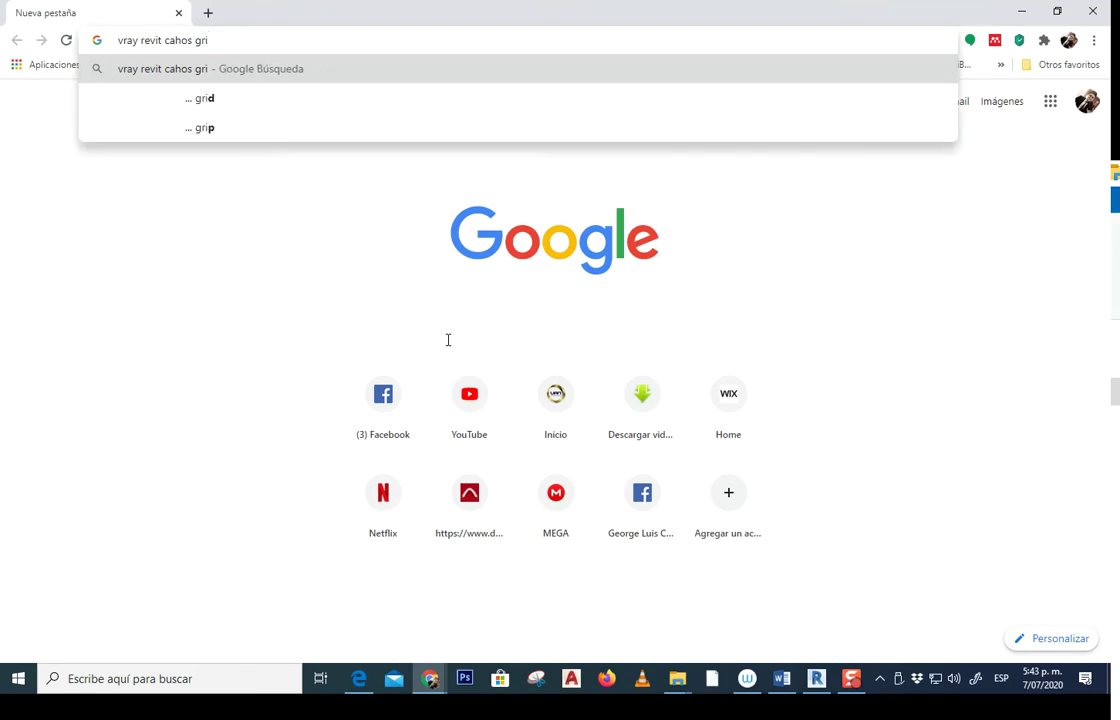
{"action": "type", "text": "up"}
{"action": "key", "text": "Return"}
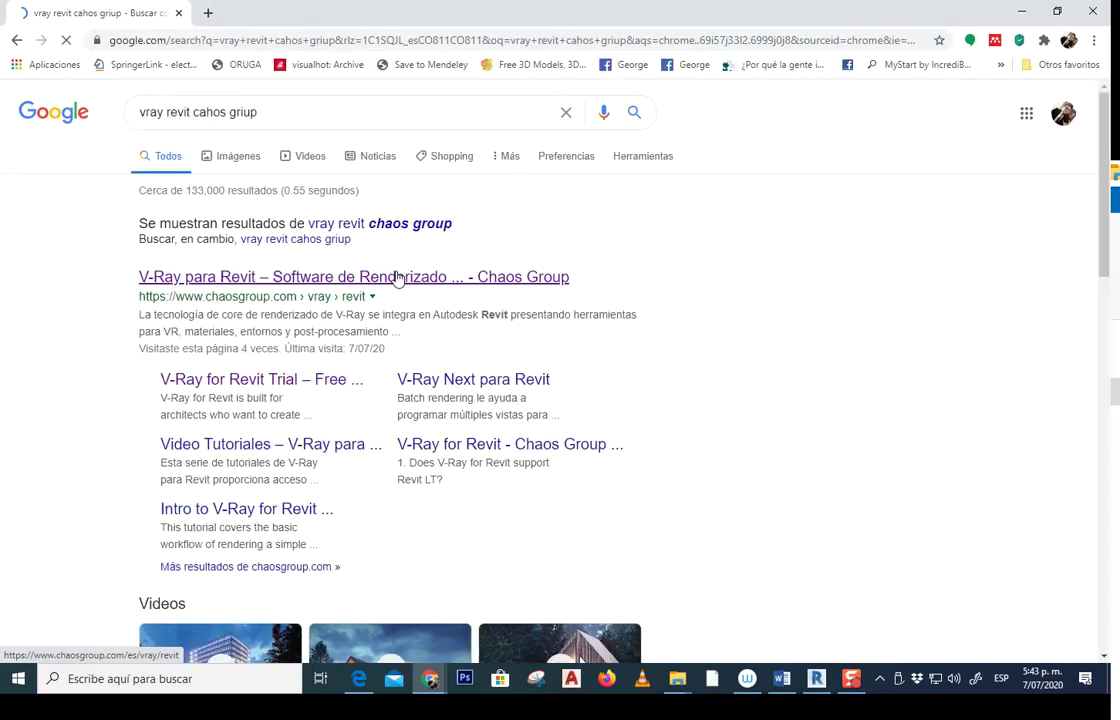
{"action": "left_click", "coordinate": [278, 276]}
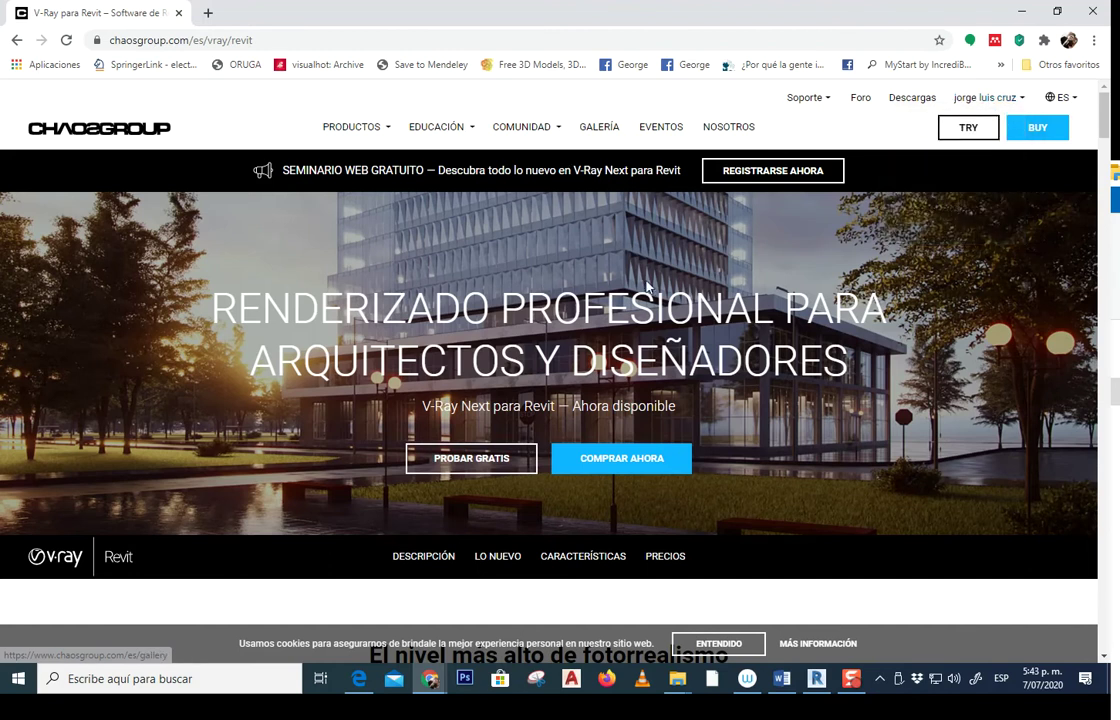
Go from the V-Ray for Revit page through the PROBAR GRATIS trial to the download section
{"action": "scroll", "coordinate": [566, 252], "scroll_direction": "down", "scroll_amount": 1}
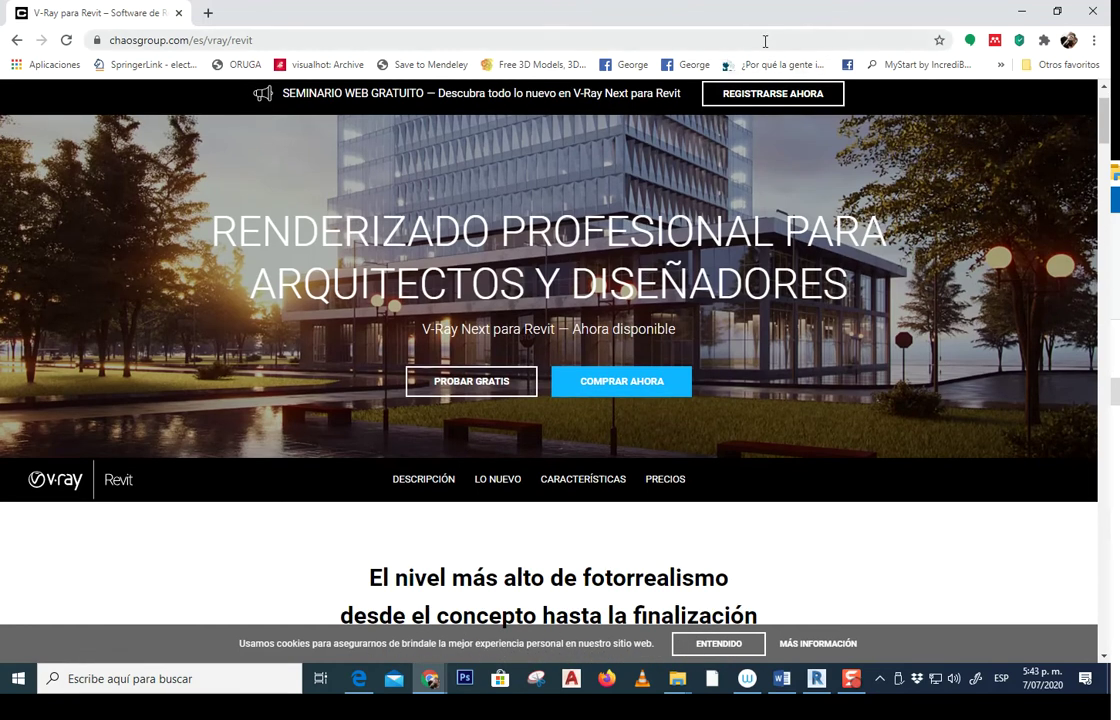
{"action": "scroll", "coordinate": [740, 134], "scroll_direction": "up", "scroll_amount": 1}
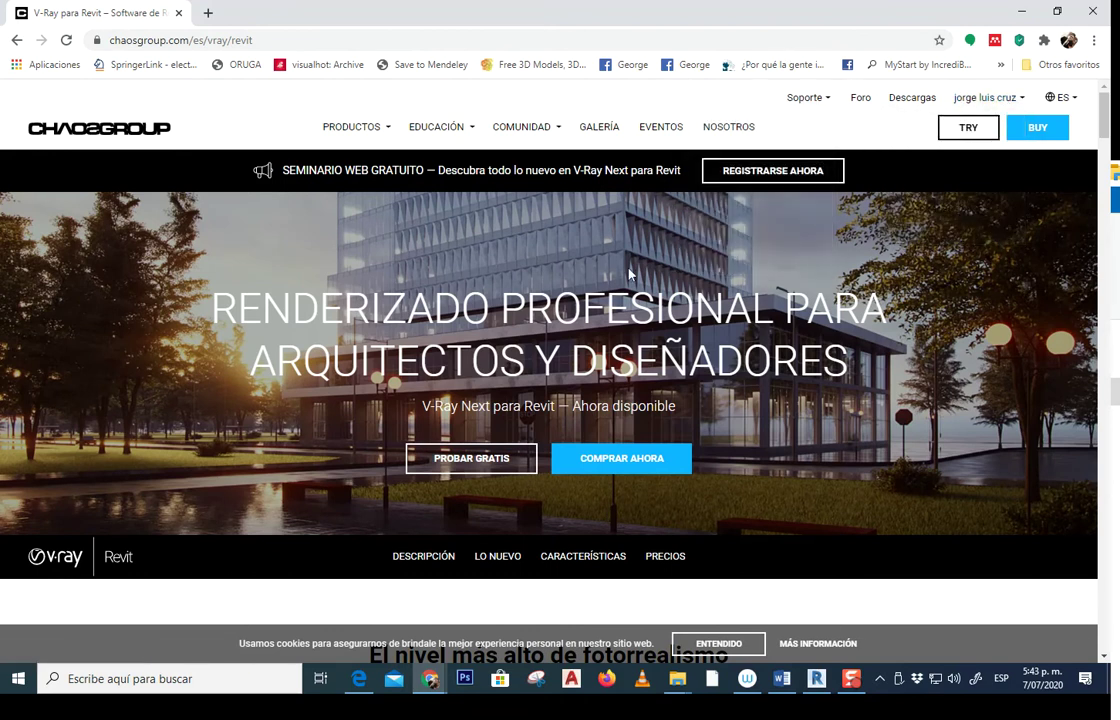
{"action": "left_click", "coordinate": [490, 460]}
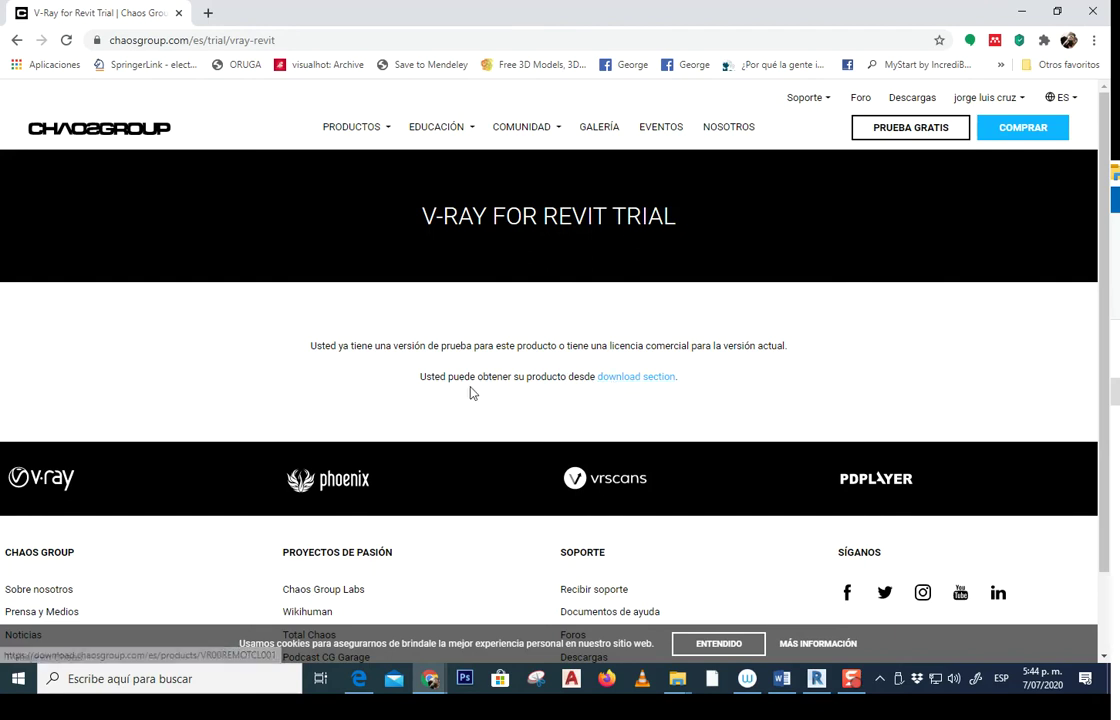
{"action": "left_click", "coordinate": [651, 385]}
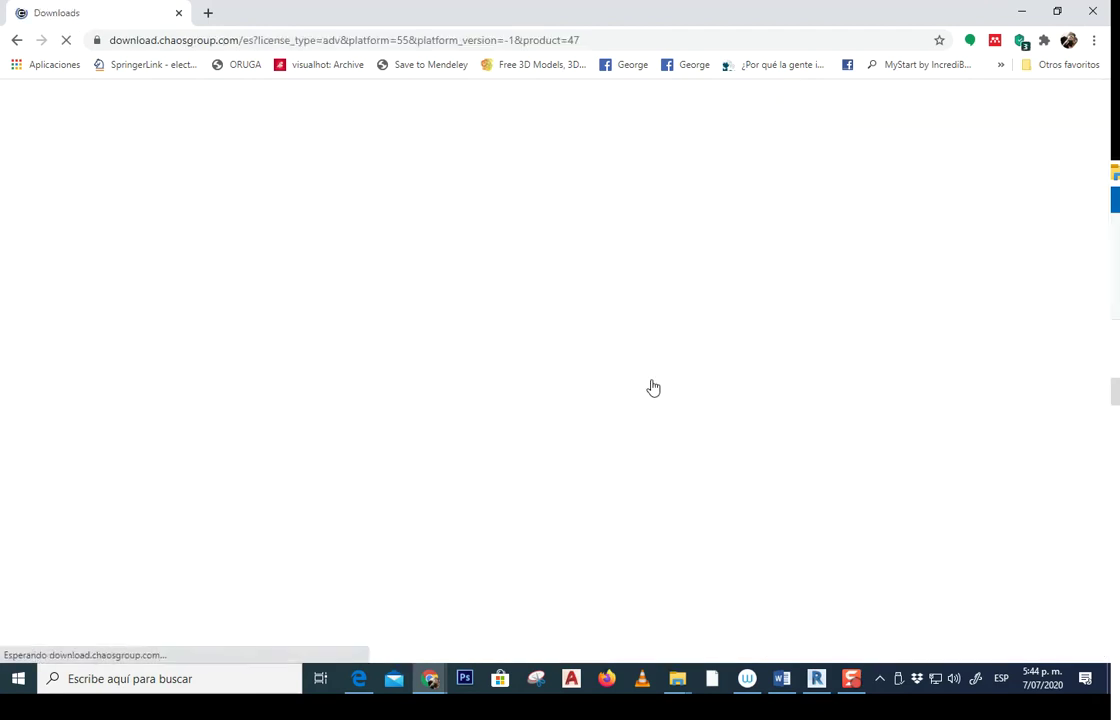
Download the V-Ray Next for Revit, Update 1.1 installer for Windows x64
{"action": "scroll", "coordinate": [640, 390], "scroll_direction": "down", "scroll_amount": 2}
{"action": "scroll", "coordinate": [640, 393], "scroll_direction": "down", "scroll_amount": 1}
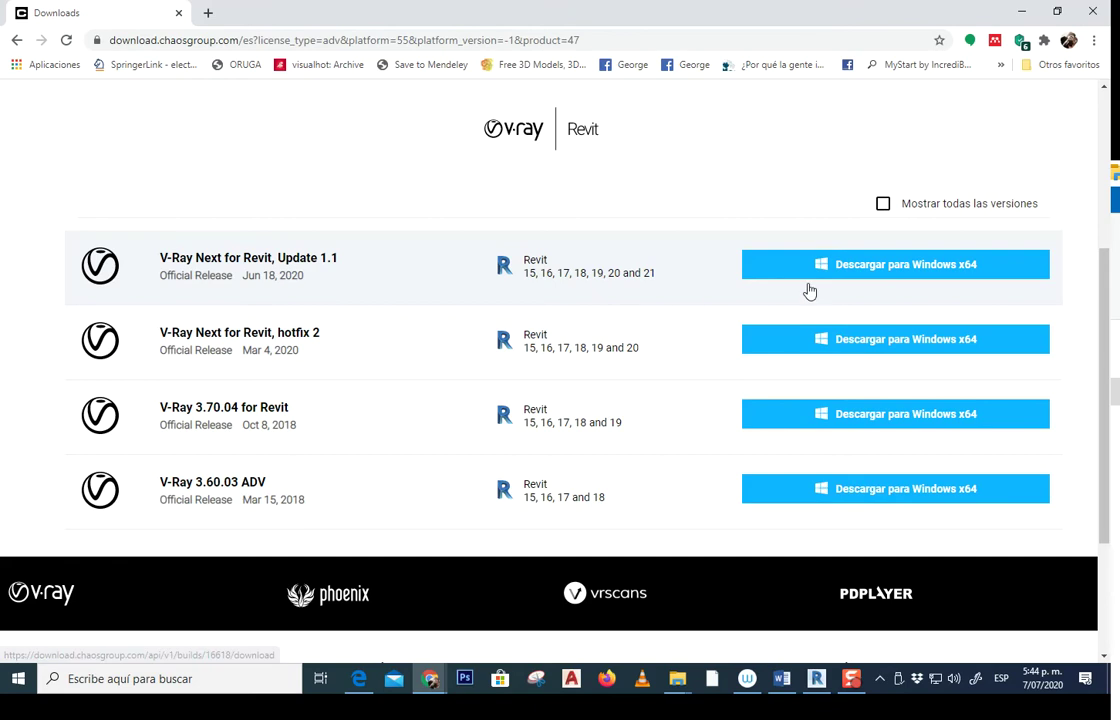
{"action": "left_click", "coordinate": [873, 276]}
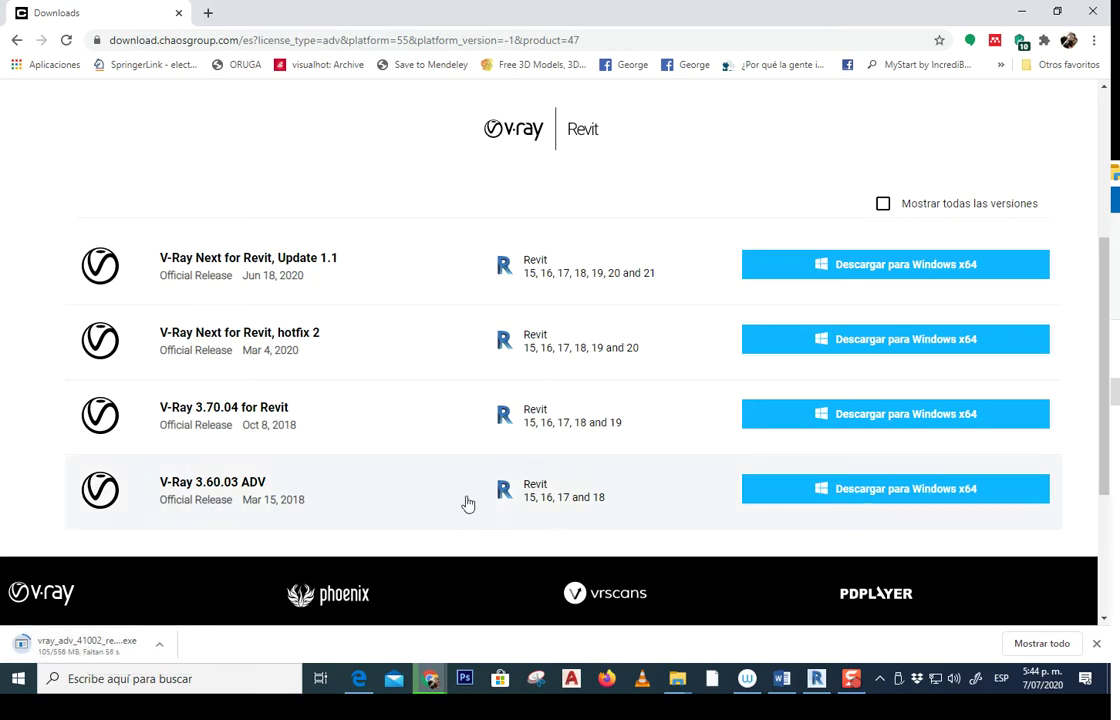
{"action": "scroll", "coordinate": [585, 338], "scroll_direction": "up", "scroll_amount": 2}
{"action": "scroll", "coordinate": [587, 333], "scroll_direction": "down", "scroll_amount": 1}
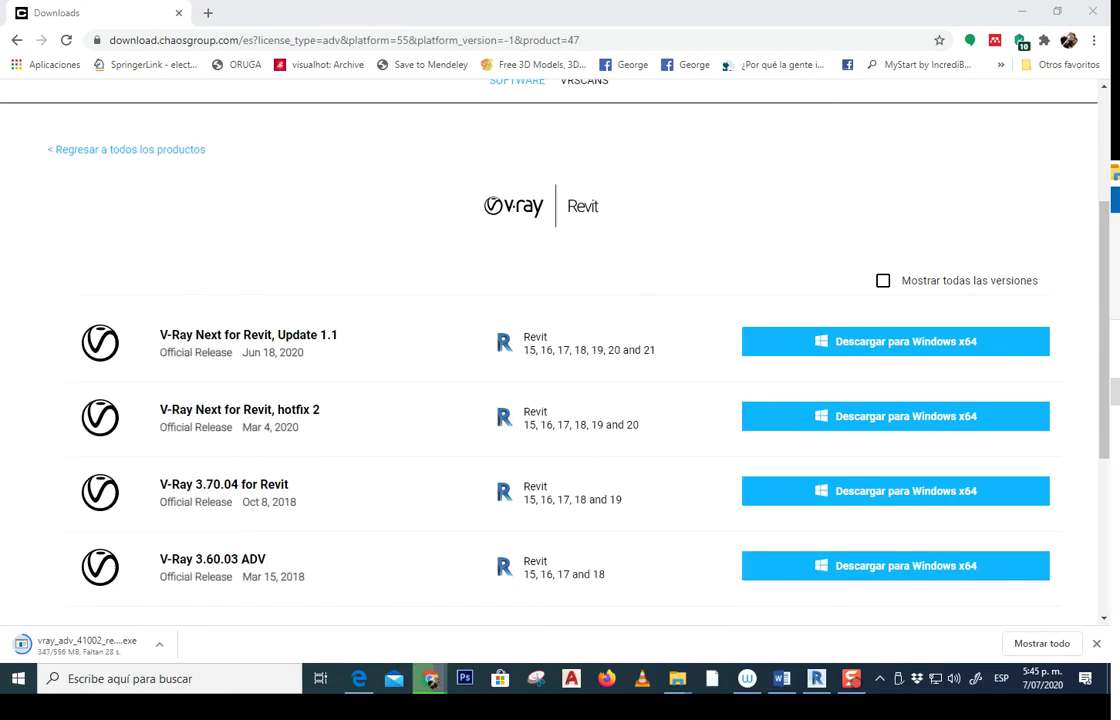
Maximize Gmail, read the Chaos Group order email, and return to the inbox
{"action": "double_click", "coordinate": [375, 150]}
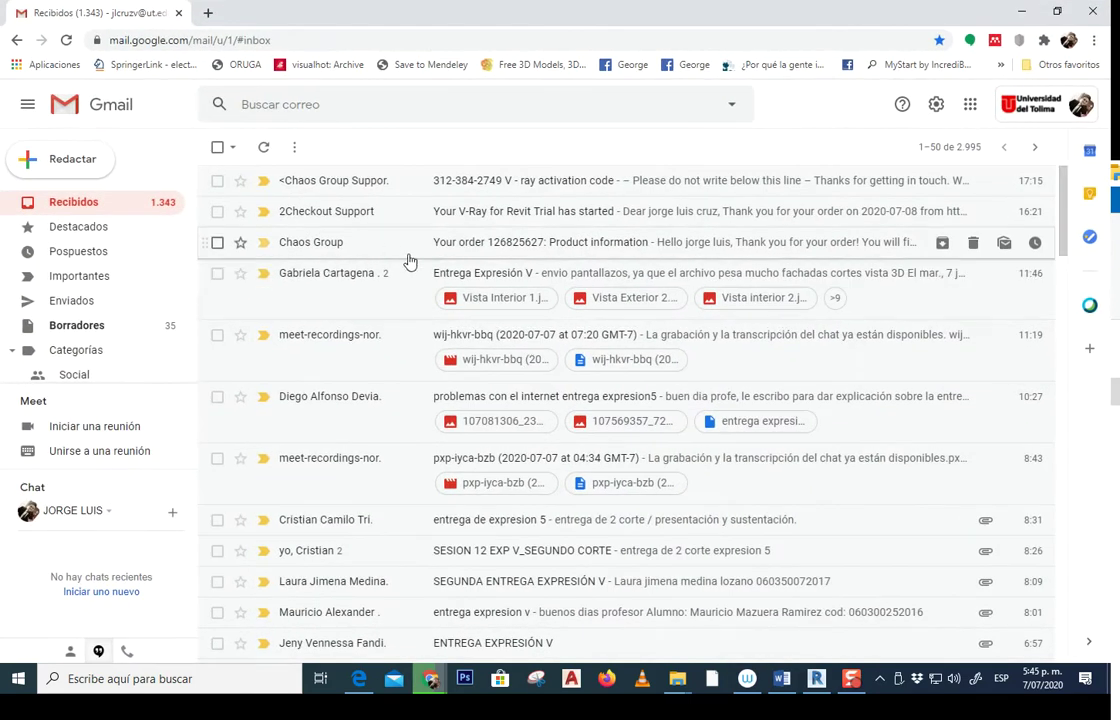
{"action": "left_click", "coordinate": [303, 243]}
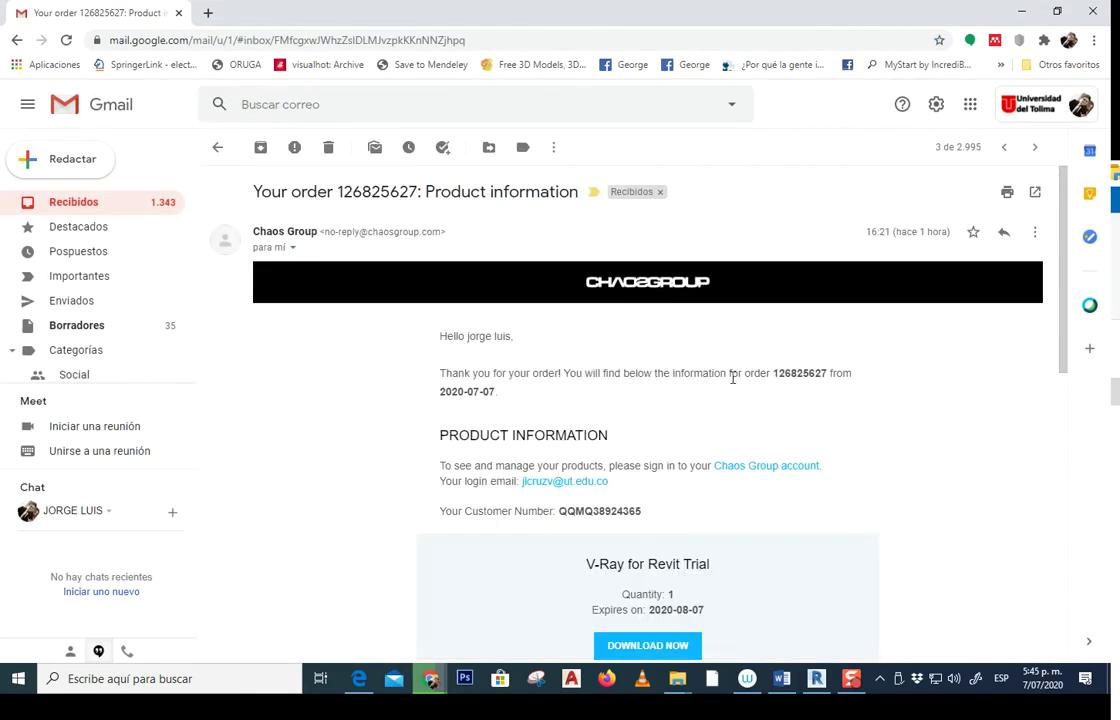
{"action": "scroll", "coordinate": [557, 323], "scroll_direction": "down", "scroll_amount": 3}
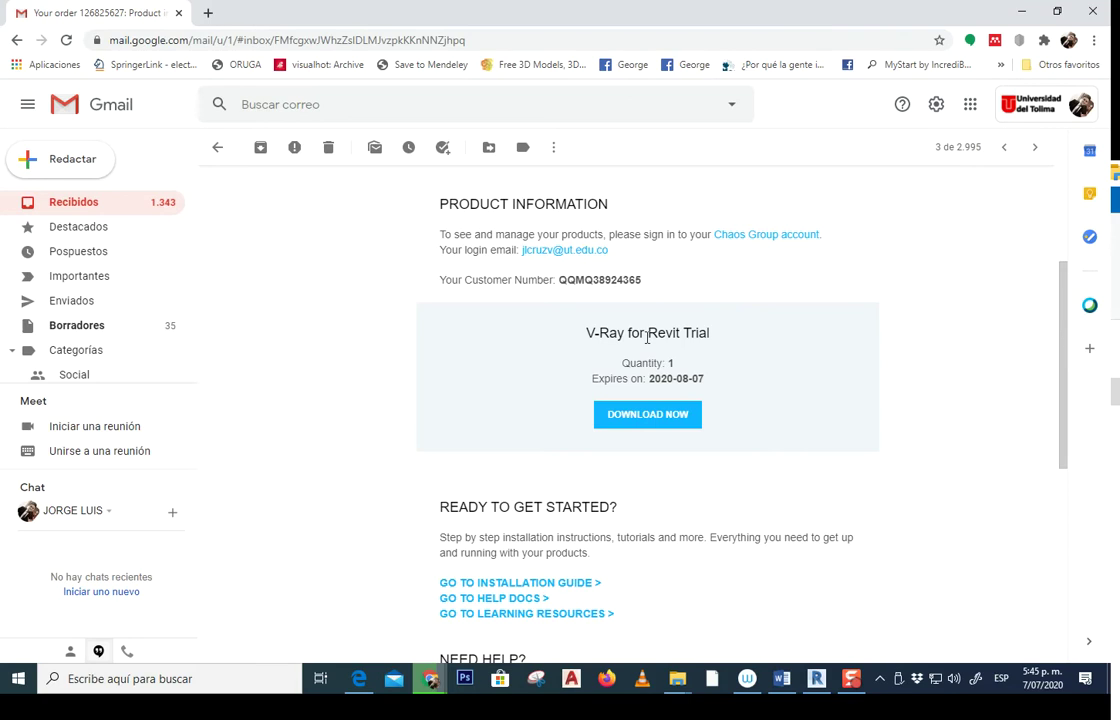
{"action": "scroll", "coordinate": [720, 340], "scroll_direction": "down", "scroll_amount": 1}
{"action": "scroll", "coordinate": [645, 382], "scroll_direction": "up", "scroll_amount": 3}
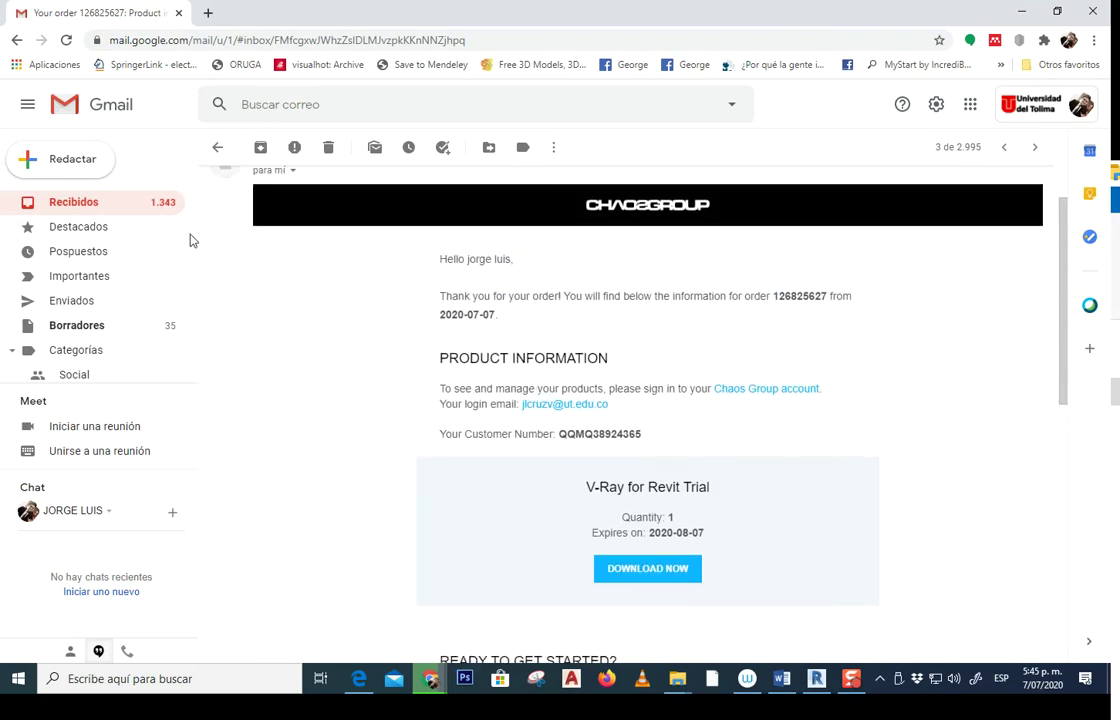
{"action": "left_click", "coordinate": [83, 206]}
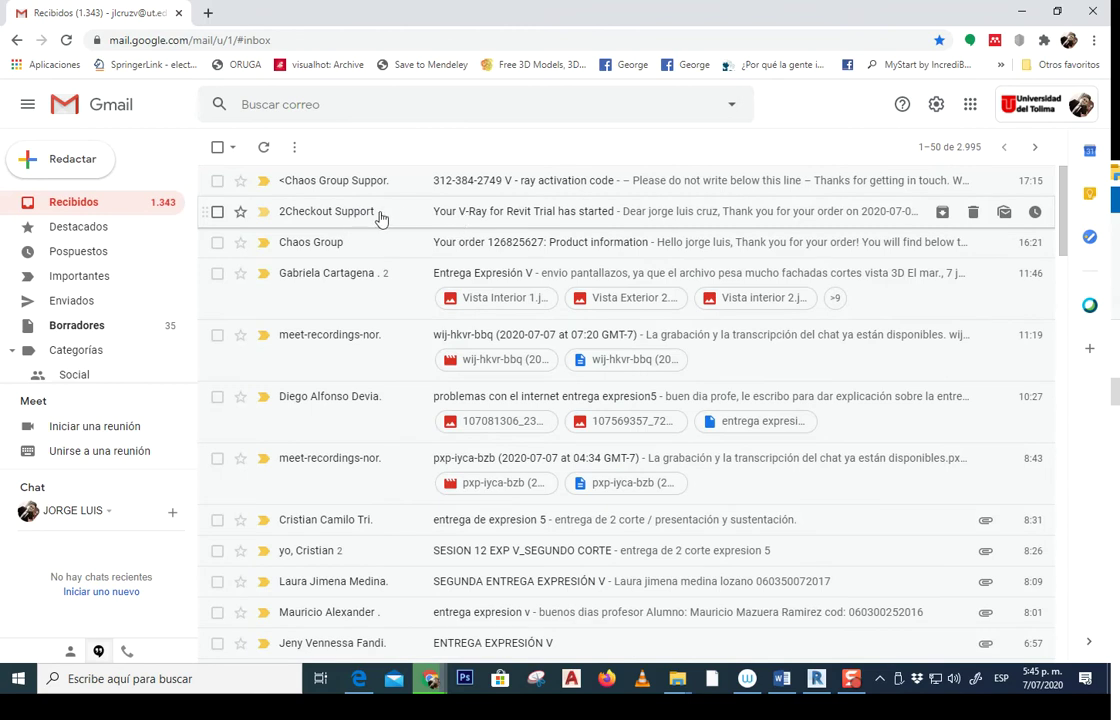
Read the 'V-Ray for Revit Trial has started' email, then go back to the download page
{"action": "left_click", "coordinate": [500, 219]}
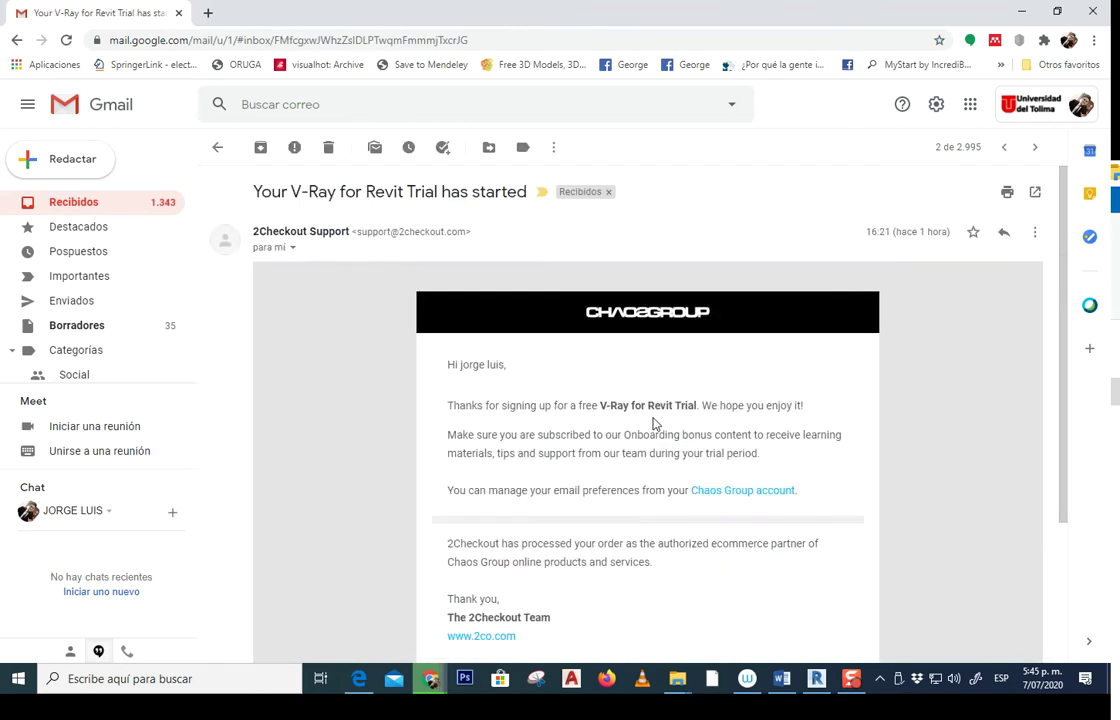
{"action": "scroll", "coordinate": [620, 427], "scroll_direction": "down", "scroll_amount": 1}
{"action": "scroll", "coordinate": [620, 427], "scroll_direction": "up", "scroll_amount": 1}
{"action": "mouse_move", "coordinate": [430, 679]}
{"action": "left_click", "coordinate": [475, 605]}
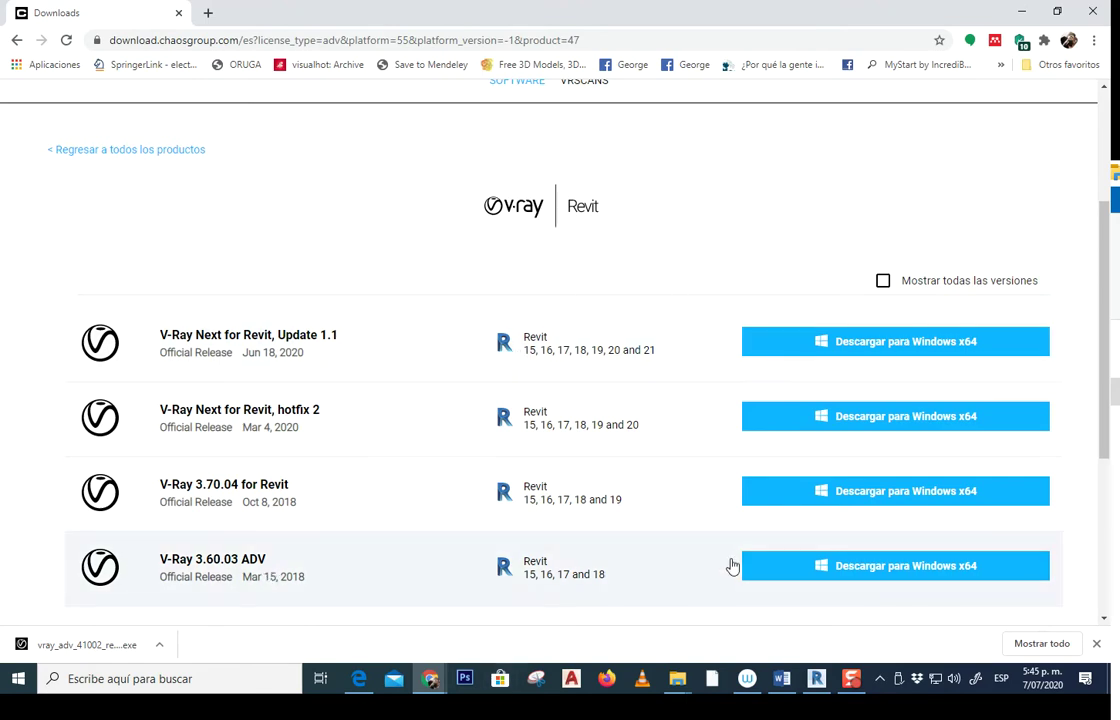
Bring Revit's recent-files start screen back to the front
{"action": "left_click", "coordinate": [816, 678]}
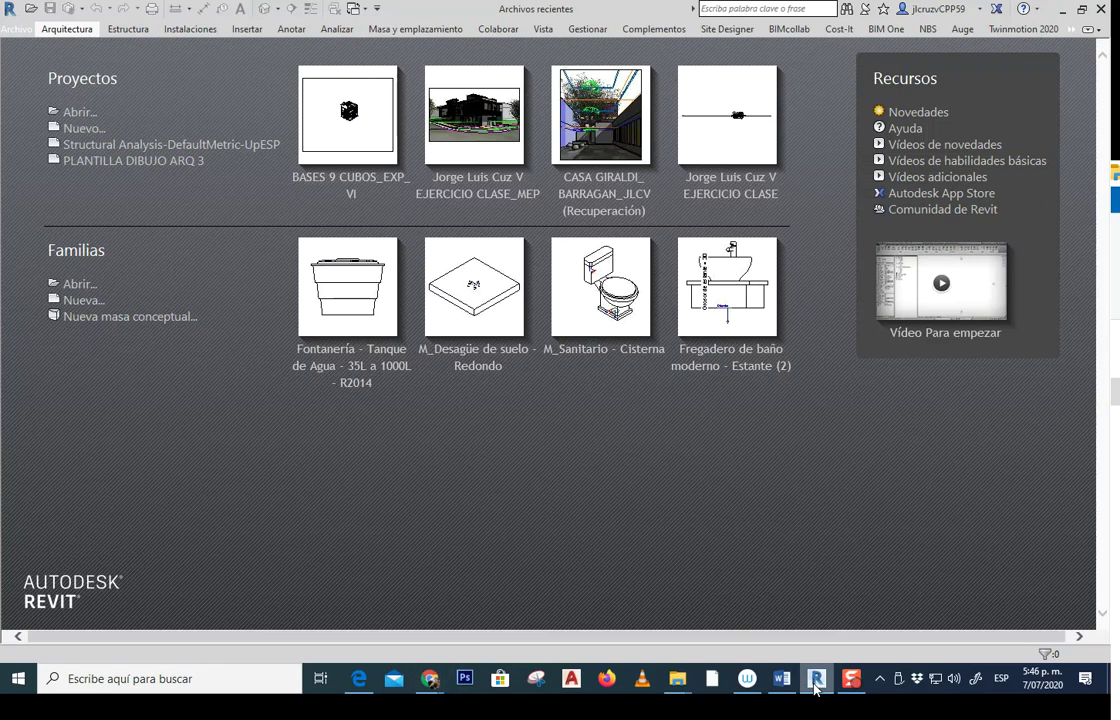
Open the BASES 9 CUBOS_EXP_VI project and reveal the V-Ray tab from the ribbon overflow
{"action": "left_click", "coordinate": [329, 185]}
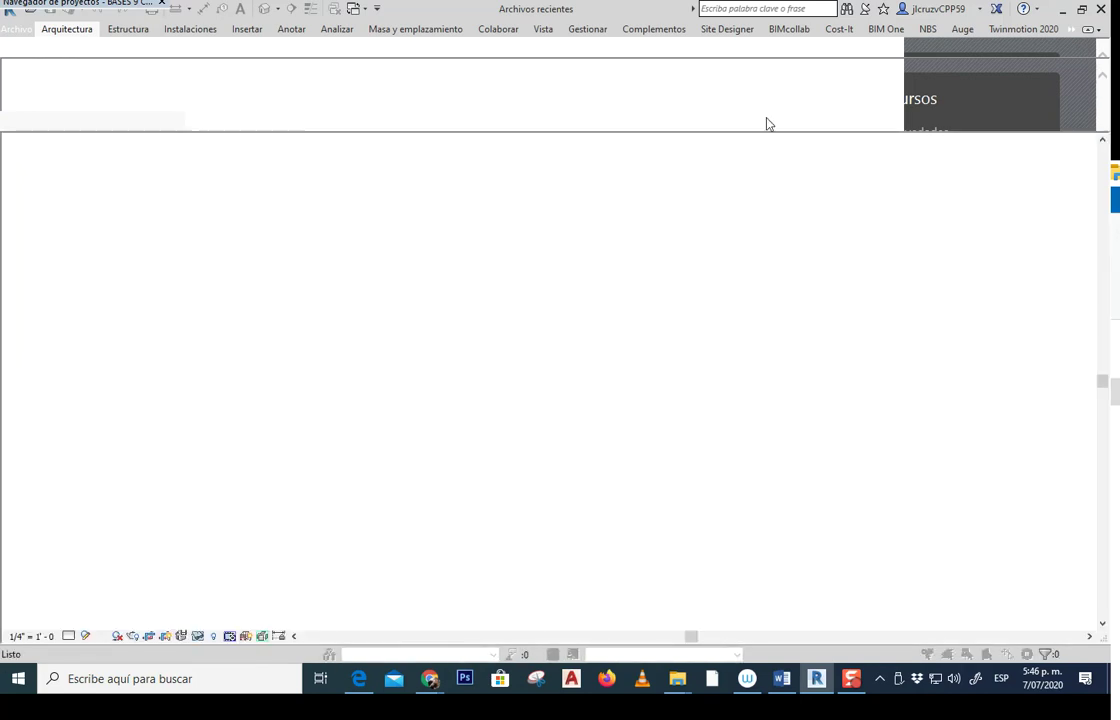
{"action": "left_click", "coordinate": [1071, 30]}
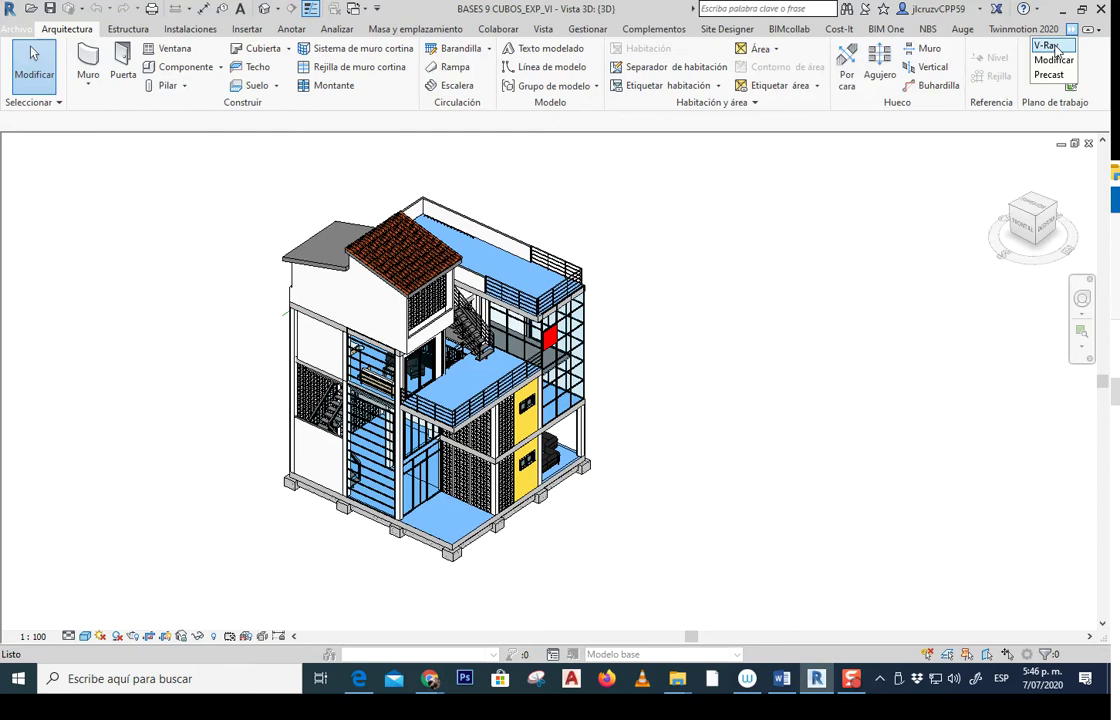
{"action": "left_click", "coordinate": [1046, 46]}
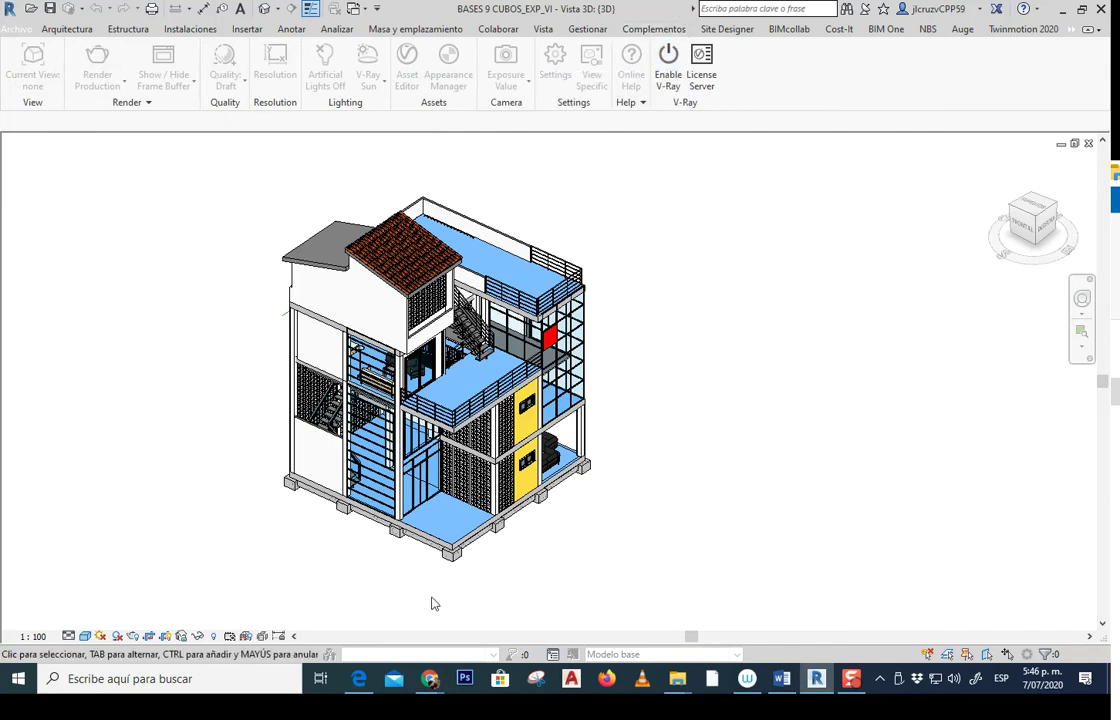
{"action": "mouse_move", "coordinate": [429, 679]}
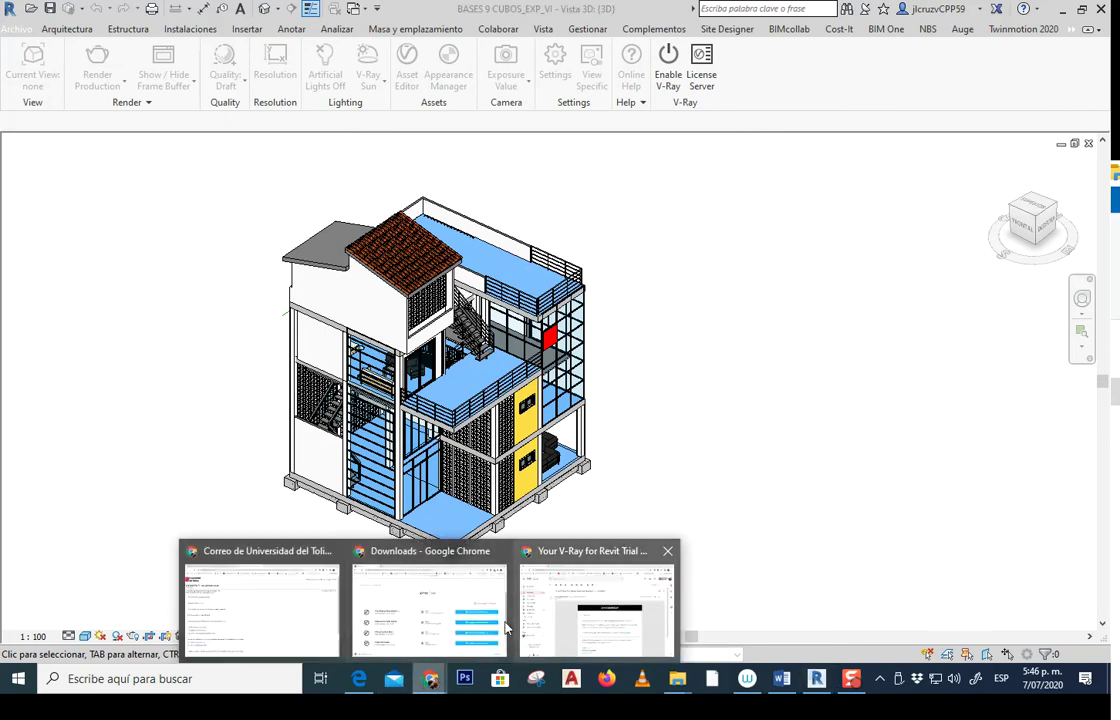
{"action": "left_click", "coordinate": [505, 628]}
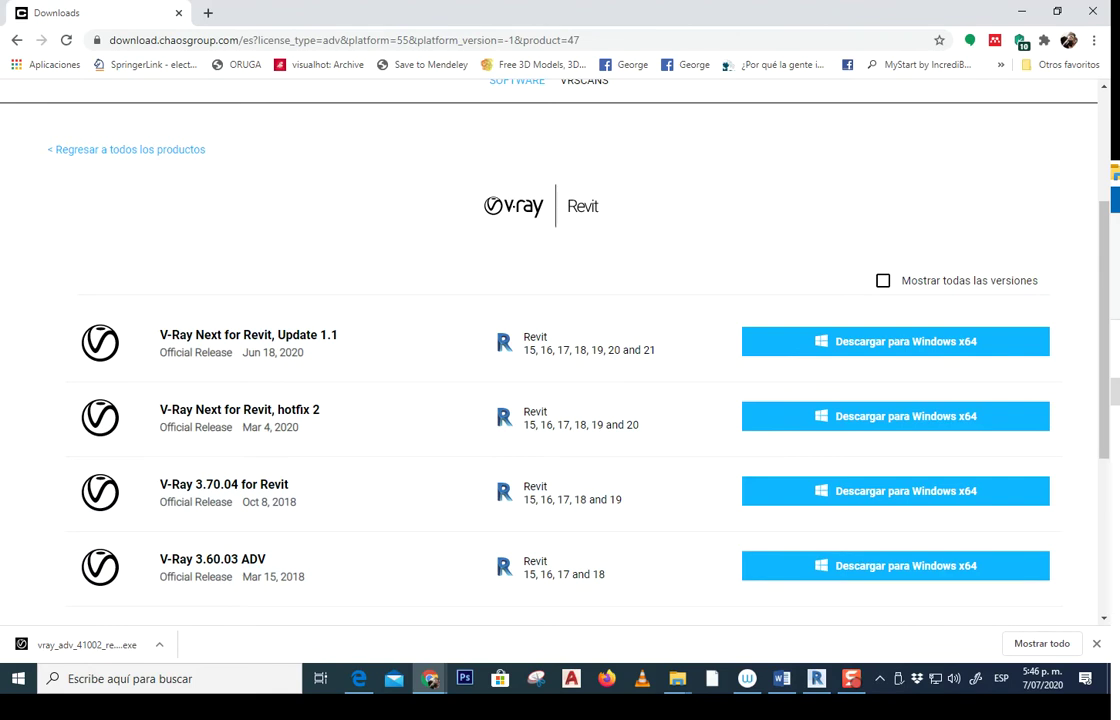
Review the Descargas list showing V-Ray Next Update 1.1 and hotfix 2, then return to Revit
{"action": "scroll", "coordinate": [697, 275], "scroll_direction": "up", "scroll_amount": 3}
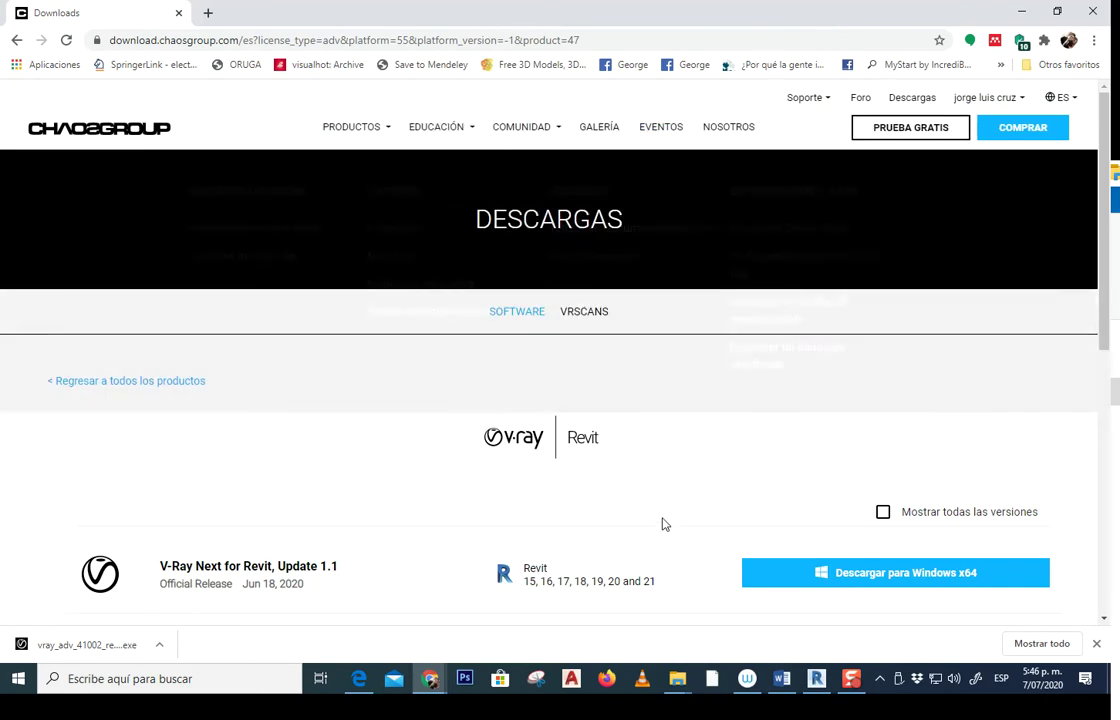
{"action": "scroll", "coordinate": [649, 485], "scroll_direction": "down", "scroll_amount": 4}
{"action": "scroll", "coordinate": [645, 478], "scroll_direction": "up", "scroll_amount": 3}
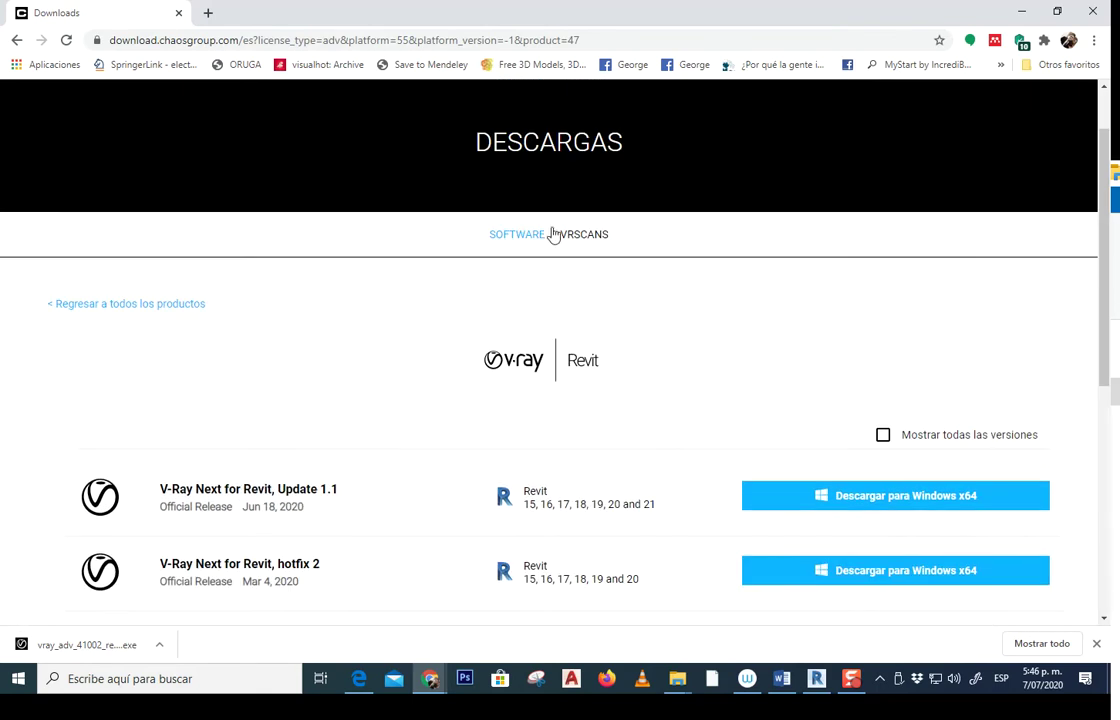
{"action": "scroll", "coordinate": [645, 238], "scroll_direction": "up", "scroll_amount": 1}
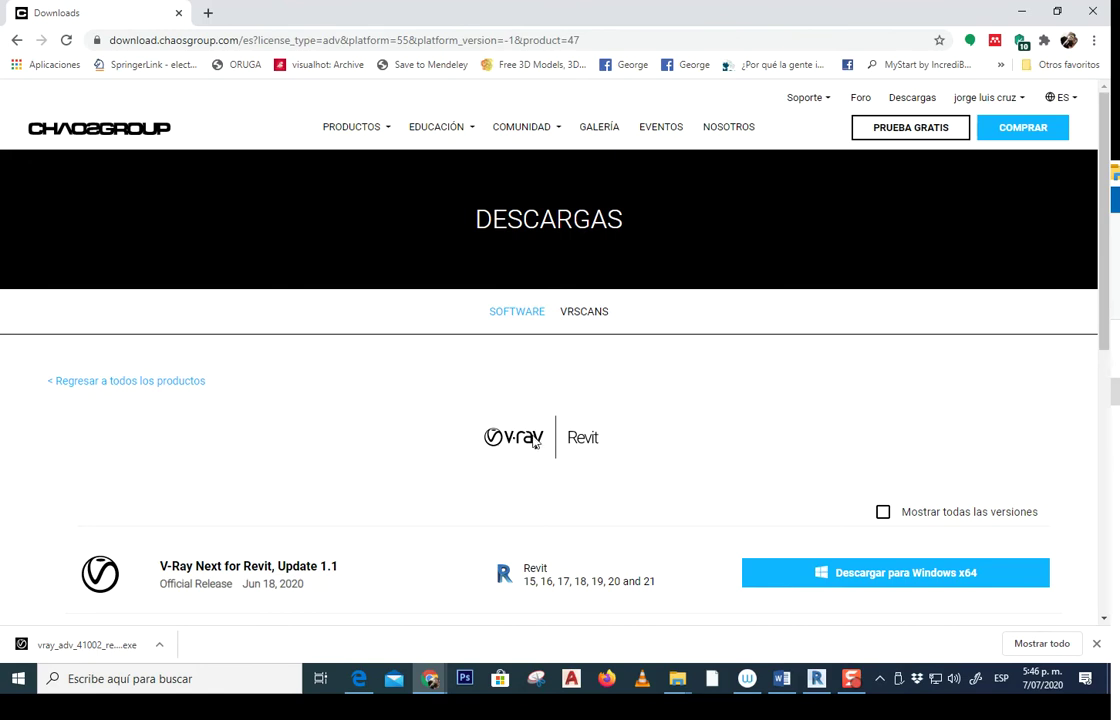
{"action": "left_click", "coordinate": [816, 678]}
Reposition the house in the 3D view and open the V-Ray License Server page
{"action": "middle_click_drag", "start_coordinate": [580, 265], "coordinate": [700, 318]}
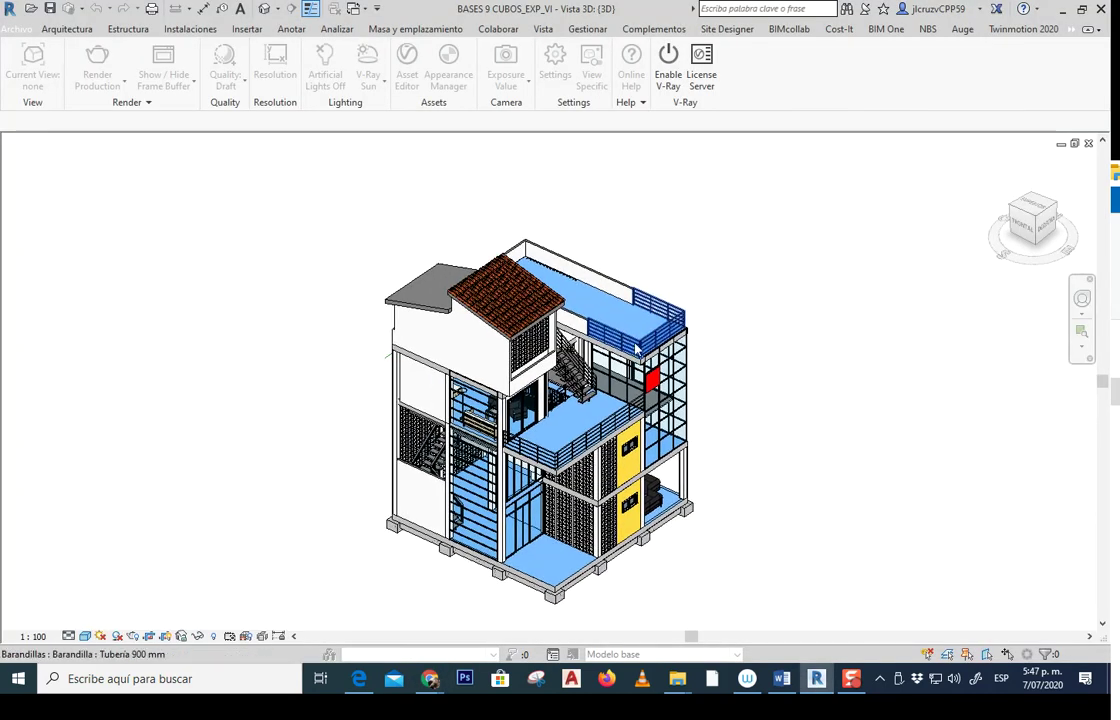
{"action": "scroll", "coordinate": [675, 225], "scroll_direction": "up", "scroll_amount": 2}
{"action": "scroll", "coordinate": [720, 188], "scroll_direction": "up", "scroll_amount": 1}
{"action": "middle_click_drag", "start_coordinate": [720, 188], "coordinate": [718, 181]}
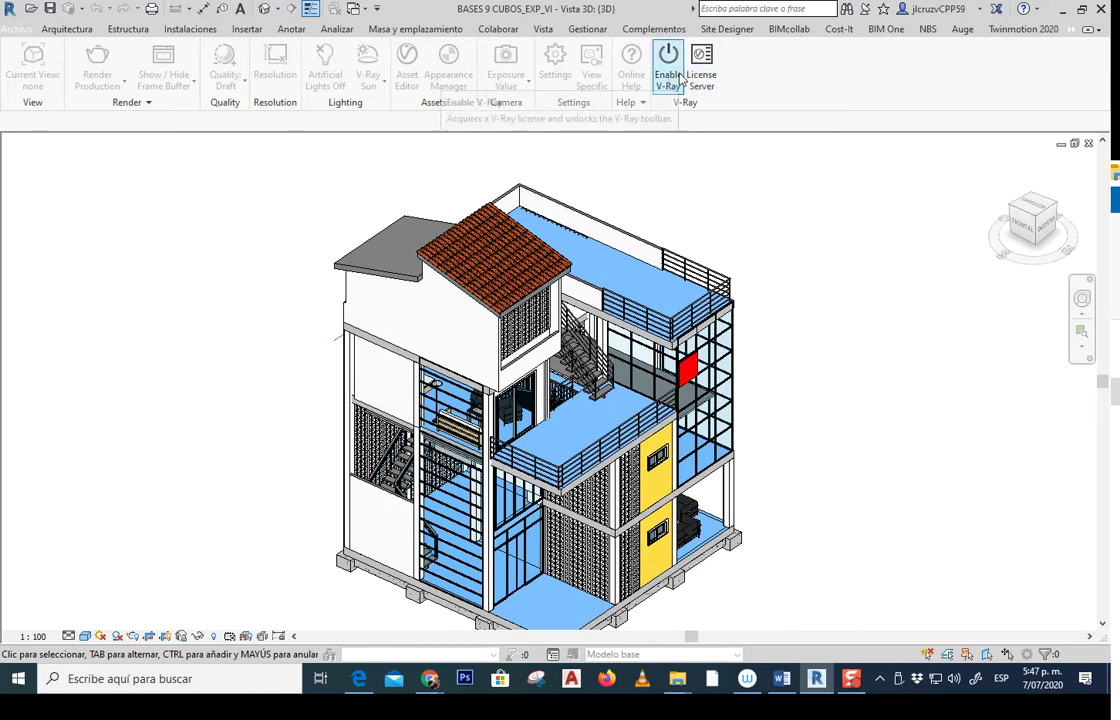
{"action": "left_click", "coordinate": [700, 85]}
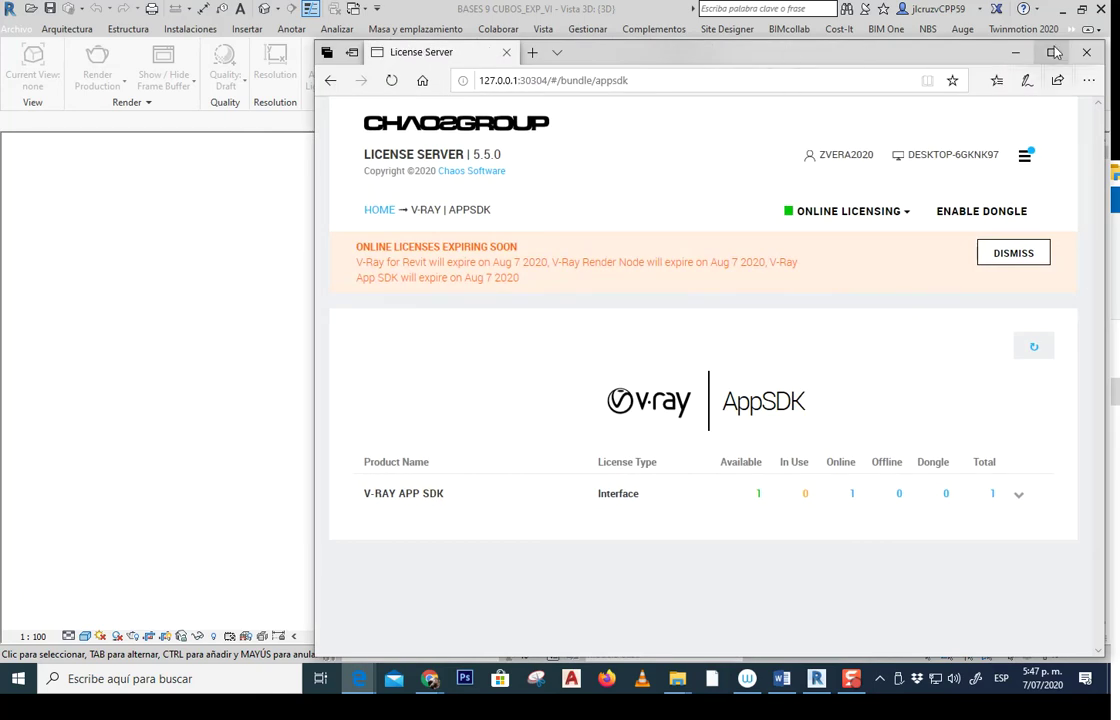
{"action": "left_click_drag", "start_coordinate": [783, 46], "coordinate": [571, 117]}
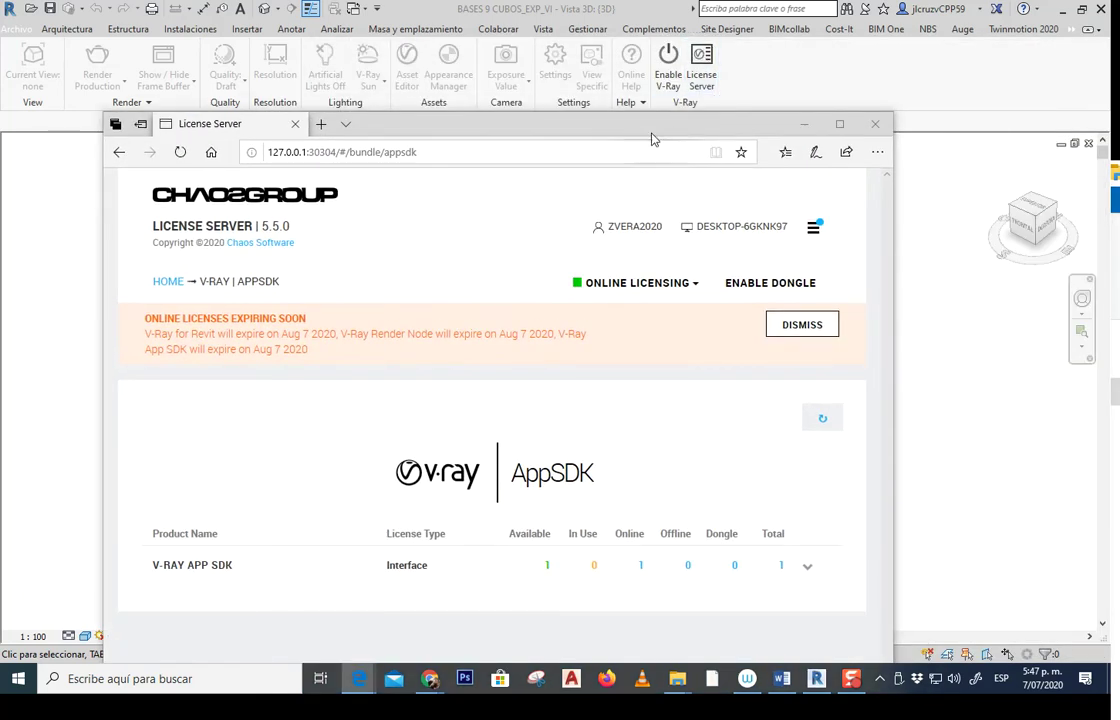
Maximize the License Server page, switch dongle licensing on then back off, and check online licensing
{"action": "left_click", "coordinate": [839, 124]}
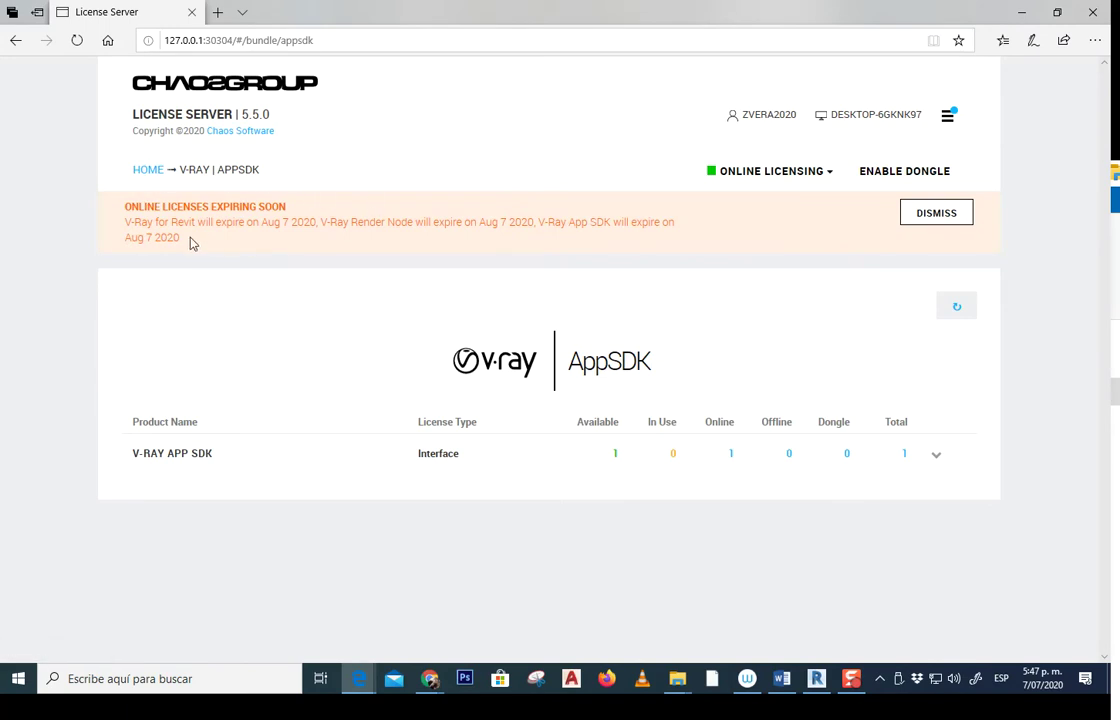
{"action": "left_click_drag", "start_coordinate": [138, 240], "coordinate": [172, 246]}
{"action": "left_click", "coordinate": [952, 178]}
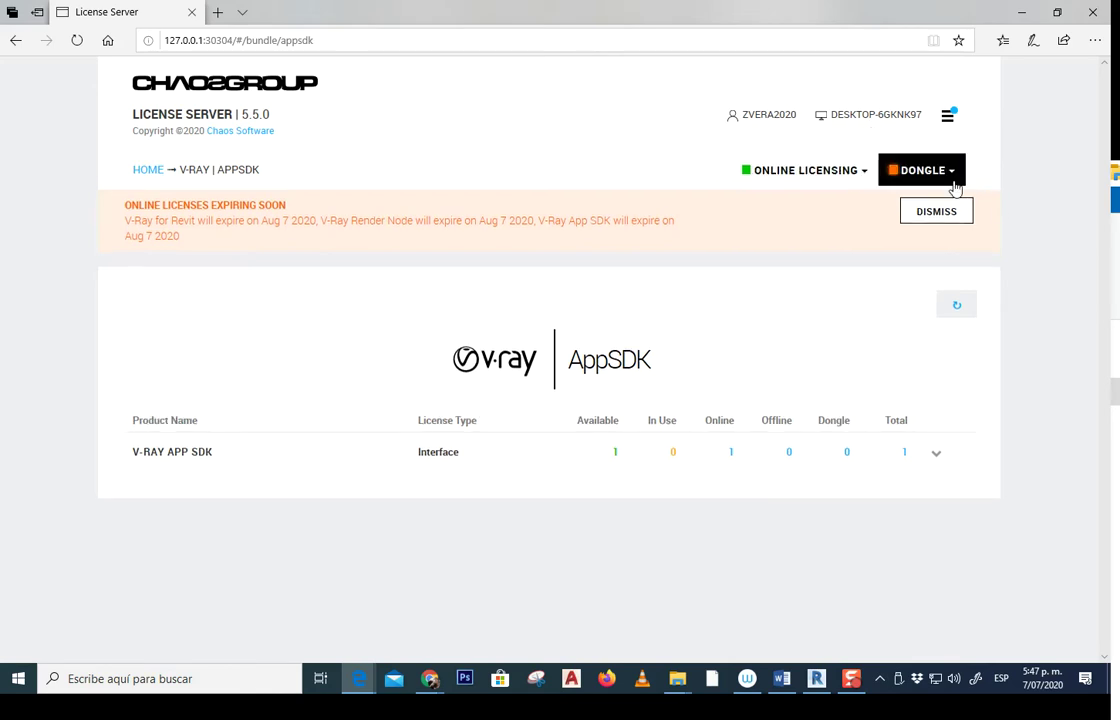
{"action": "left_click", "coordinate": [952, 183]}
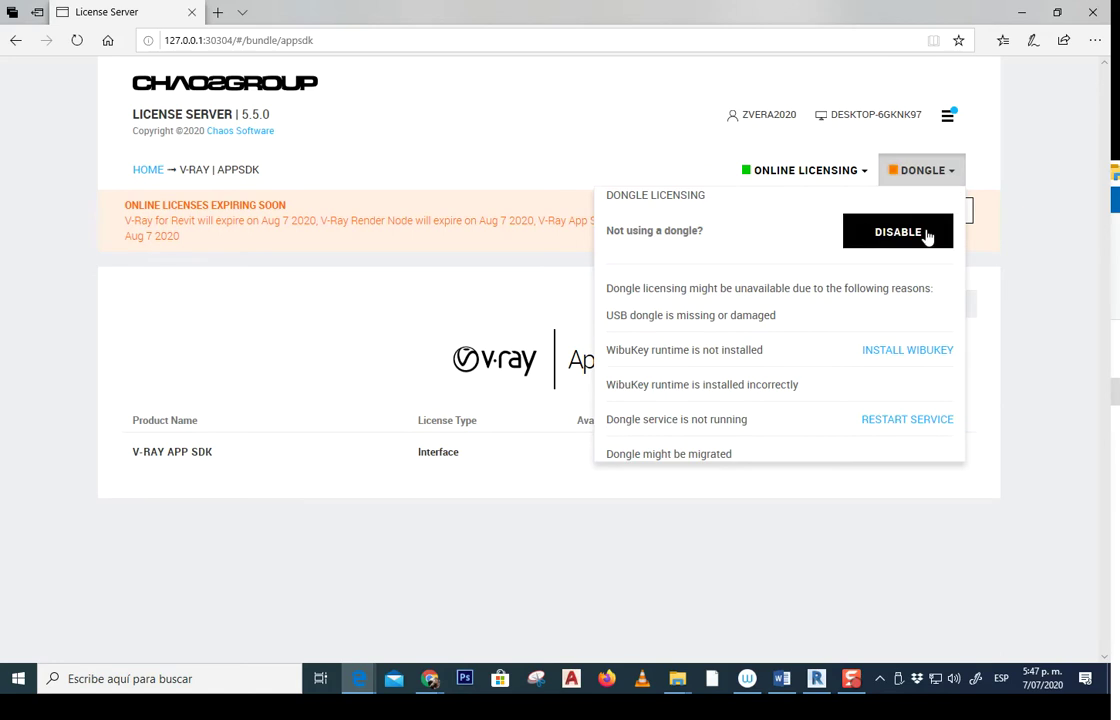
{"action": "left_click", "coordinate": [924, 234]}
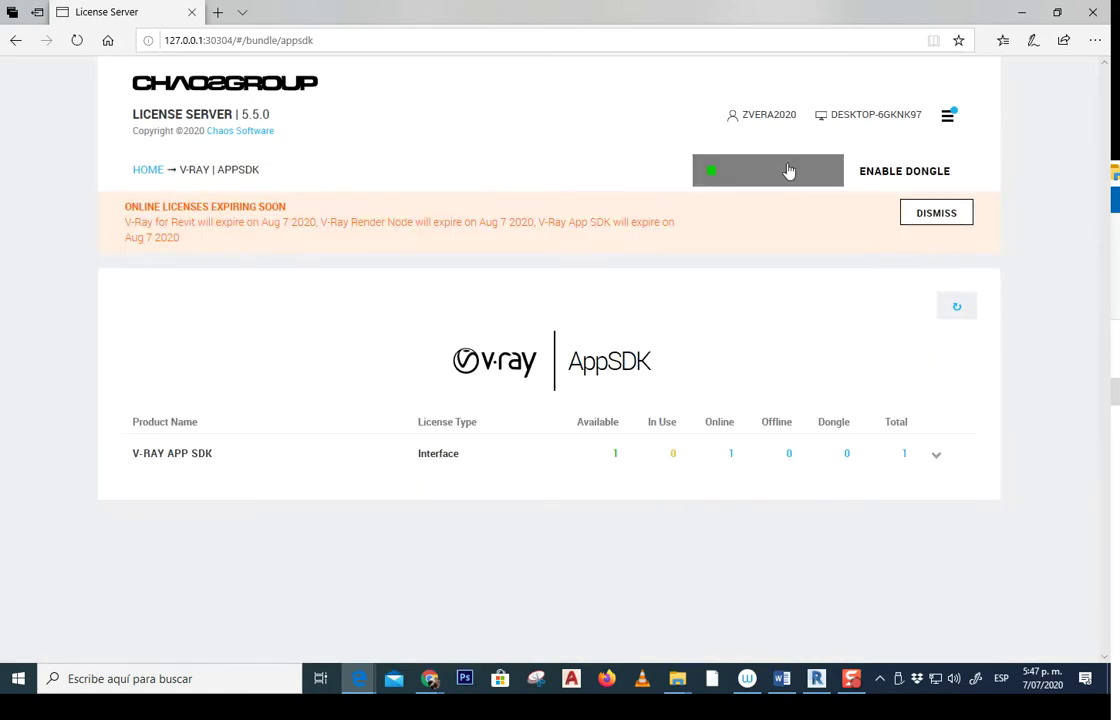
{"action": "left_click", "coordinate": [828, 169]}
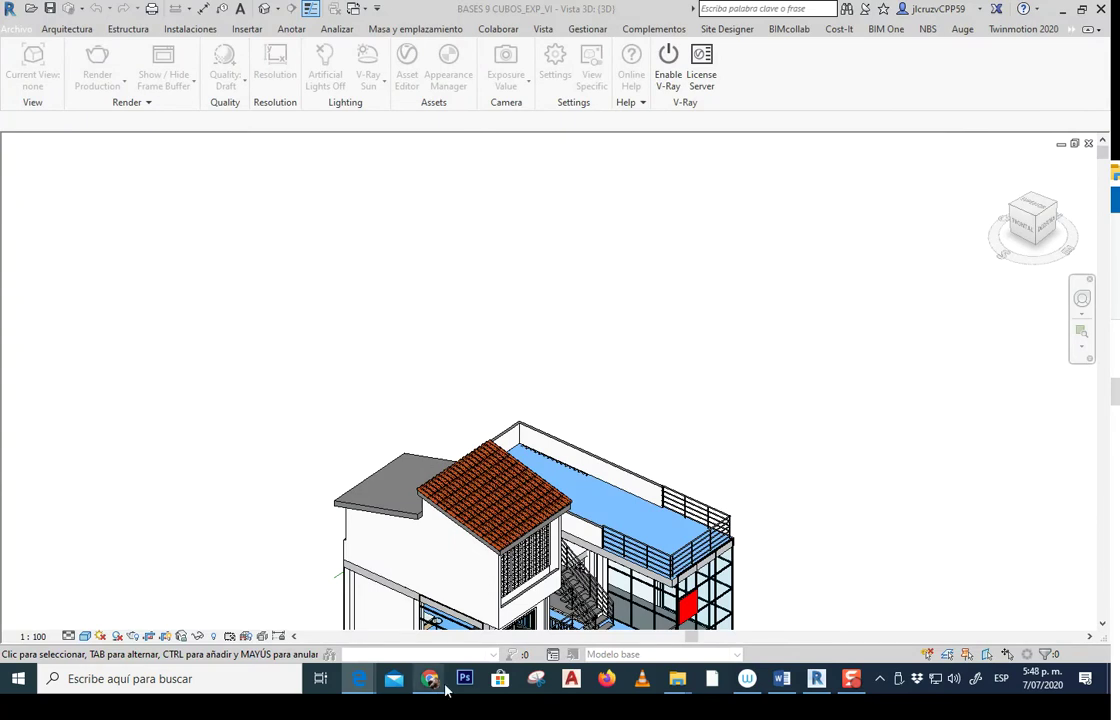
Bring Chrome forward and review the four V-Ray for Revit releases, Update 1.1 down to 3.60.03 ADV
{"action": "mouse_move", "coordinate": [429, 679]}
{"action": "left_click", "coordinate": [395, 565]}
{"action": "scroll", "coordinate": [550, 495], "scroll_direction": "down", "scroll_amount": 3}
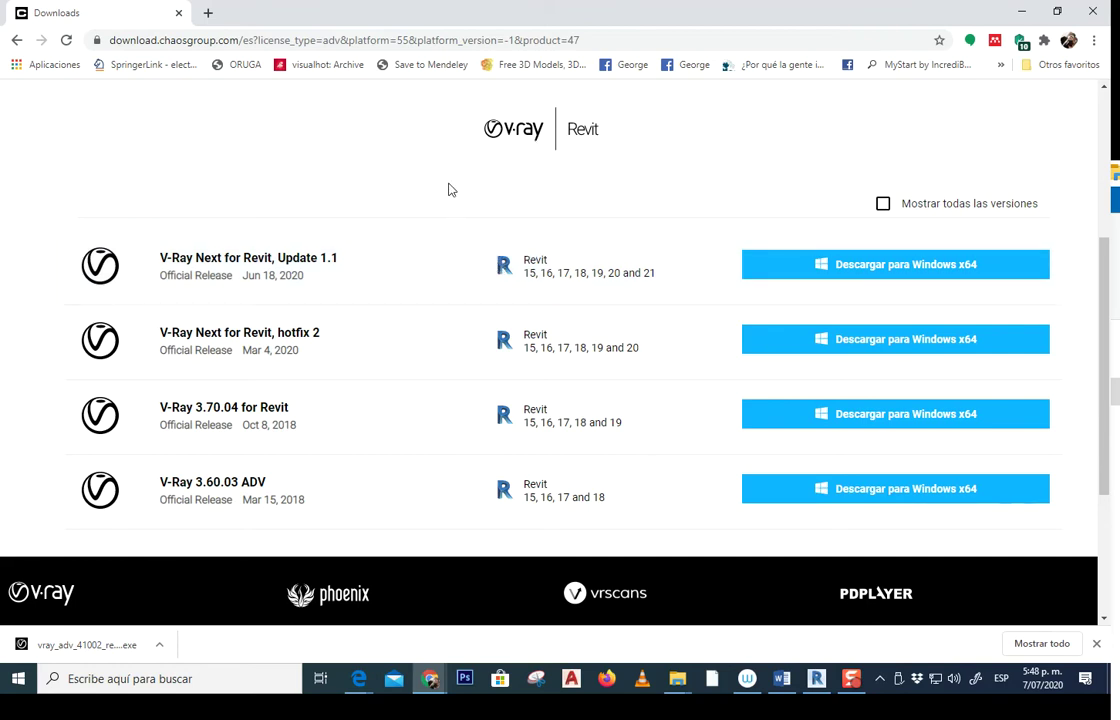
{"action": "scroll", "coordinate": [495, 170], "scroll_direction": "up", "scroll_amount": 1}
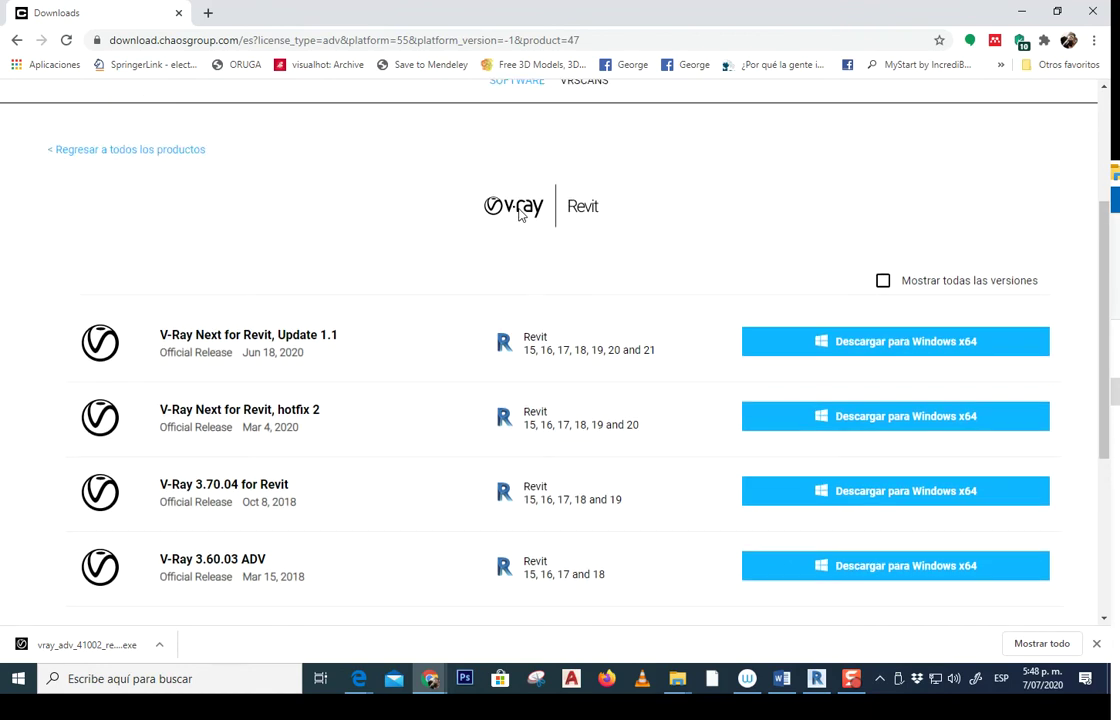
{"action": "scroll", "coordinate": [515, 210], "scroll_direction": "up", "scroll_amount": 2}
{"action": "scroll", "coordinate": [593, 252], "scroll_direction": "down", "scroll_amount": 2}
{"action": "scroll", "coordinate": [593, 250], "scroll_direction": "down", "scroll_amount": 2}
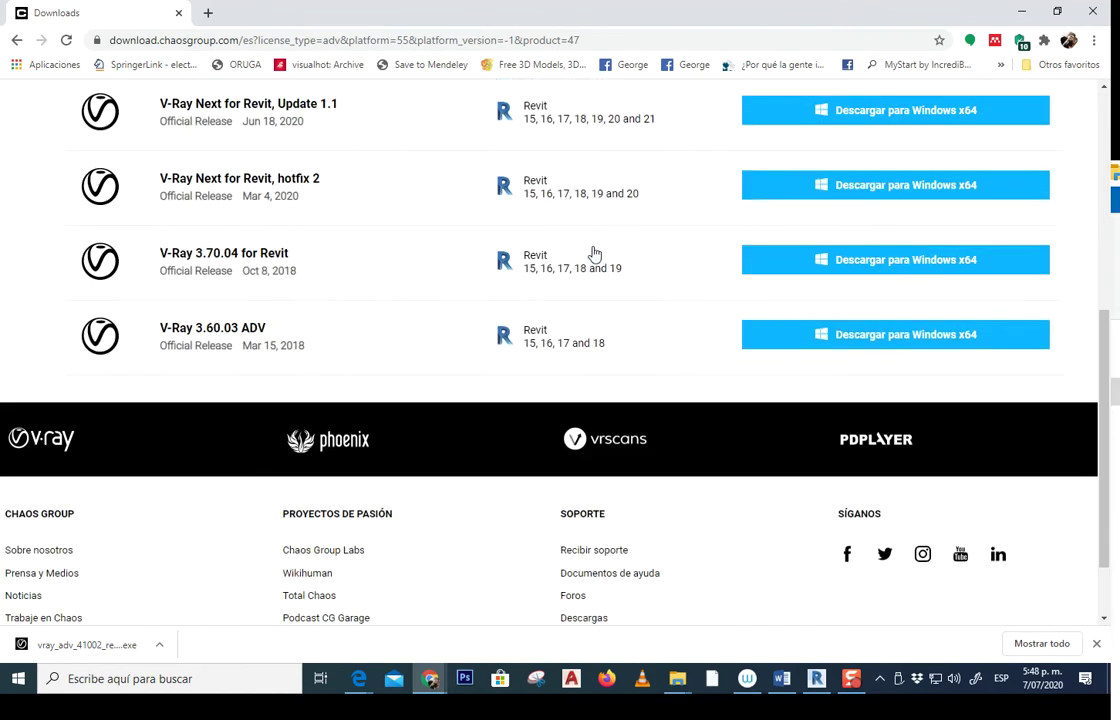
{"action": "scroll", "coordinate": [600, 250], "scroll_direction": "up", "scroll_amount": 1}
{"action": "scroll", "coordinate": [605, 248], "scroll_direction": "up", "scroll_amount": 2}
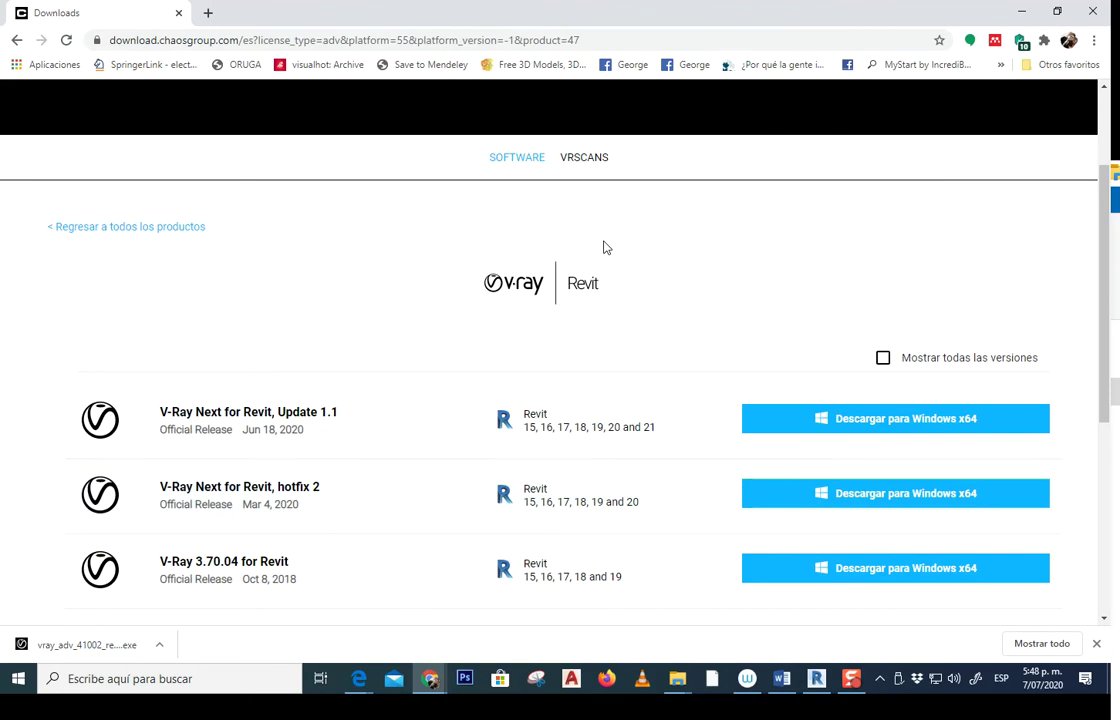
{"action": "scroll", "coordinate": [605, 250], "scroll_direction": "down", "scroll_amount": 2}
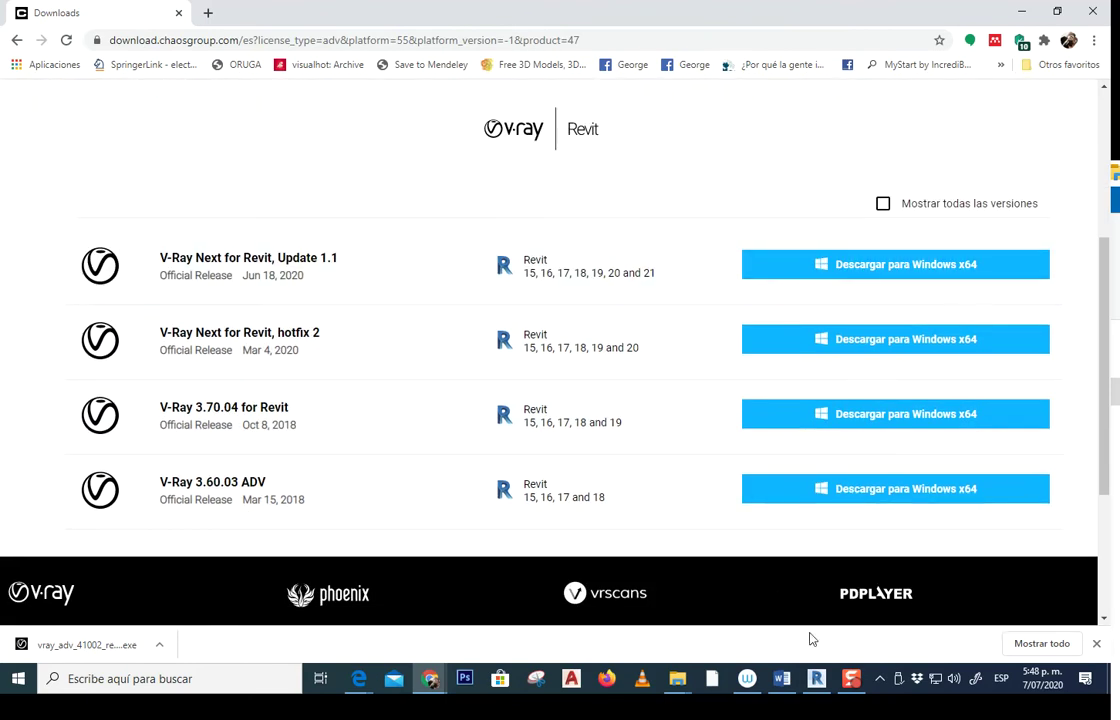
Back in Revit, enable V-Ray and open the Asset Editor listing CUERO BLANCO through VIDRIO
{"action": "left_click", "coordinate": [815, 679]}
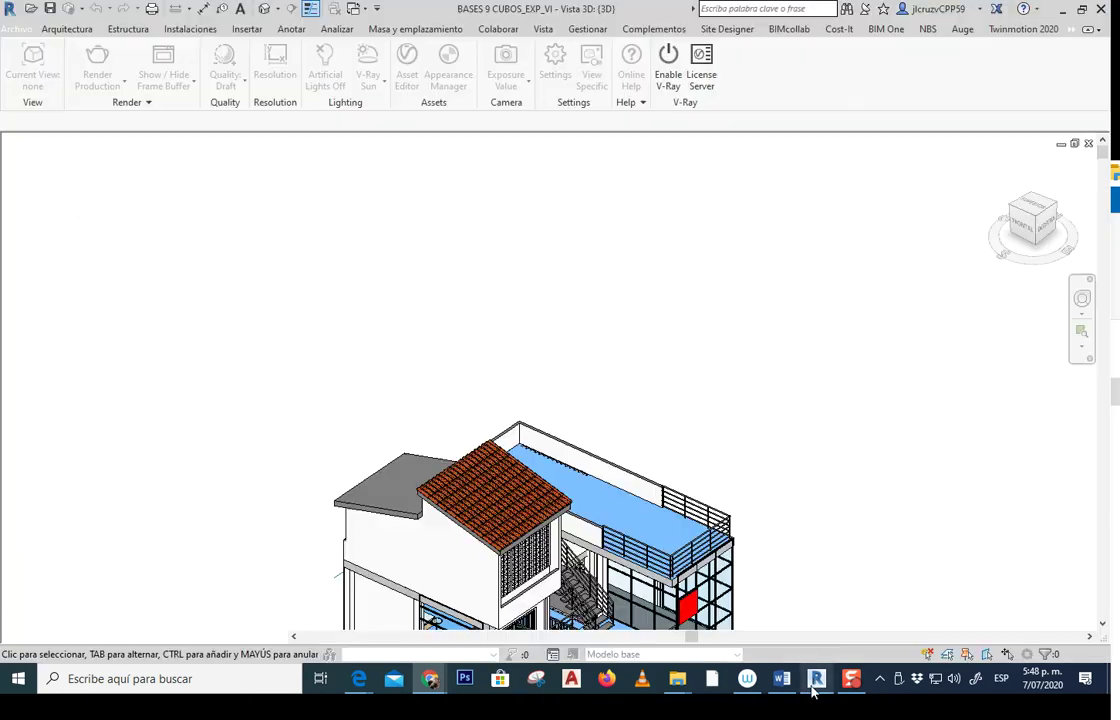
{"action": "left_click", "coordinate": [663, 68]}
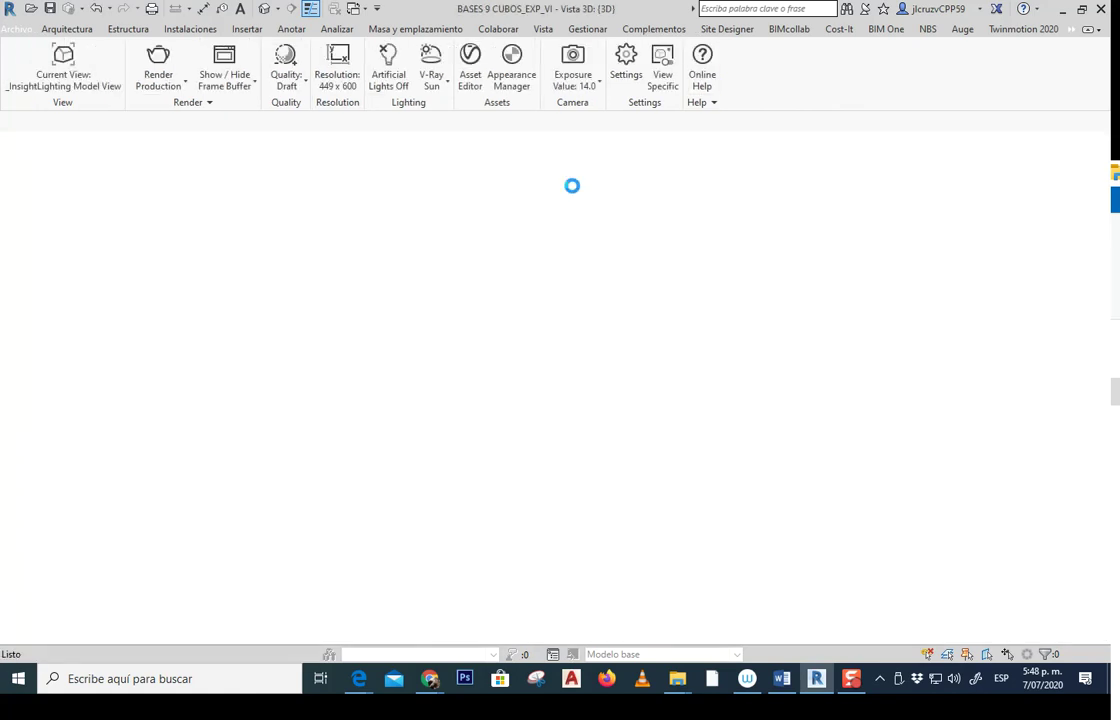
{"action": "left_click", "coordinate": [482, 75]}
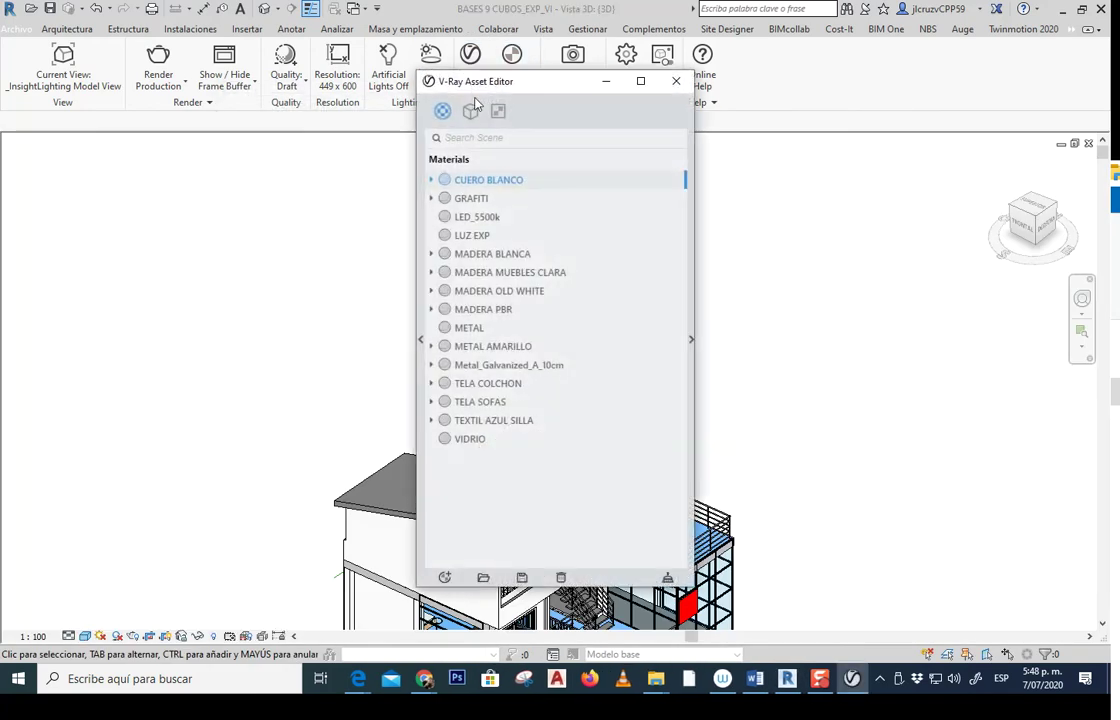
Expand the Asset Editor's material library and preview/settings panels, and reposition the window
{"action": "left_click", "coordinate": [421, 339]}
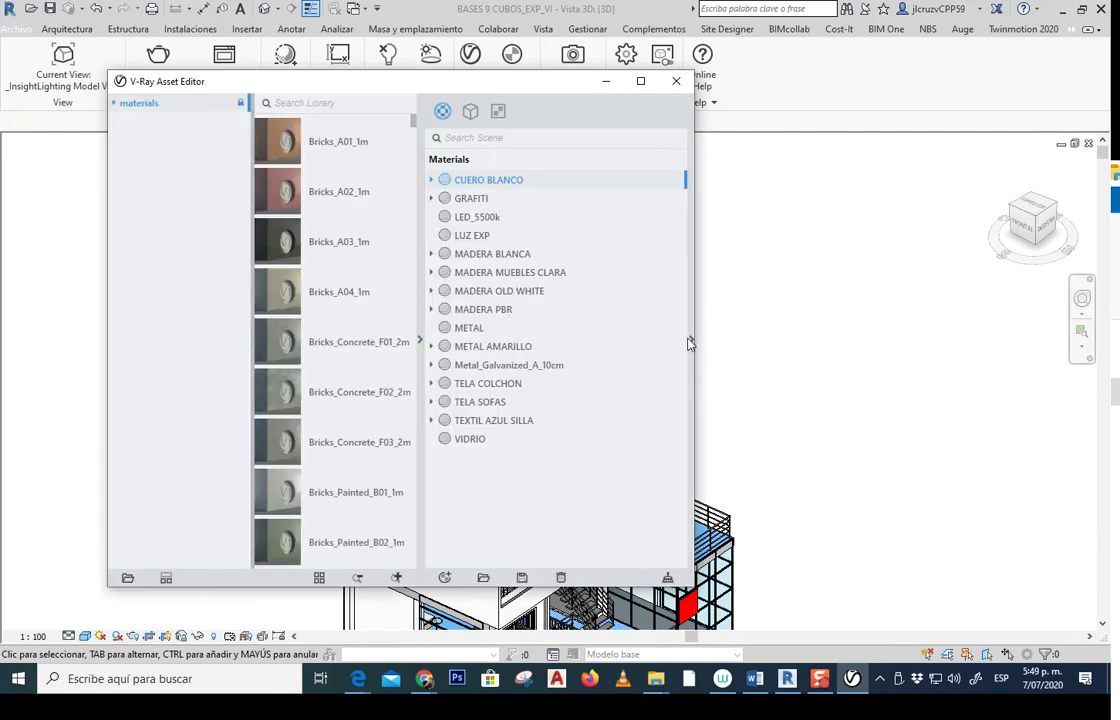
{"action": "left_click", "coordinate": [688, 343]}
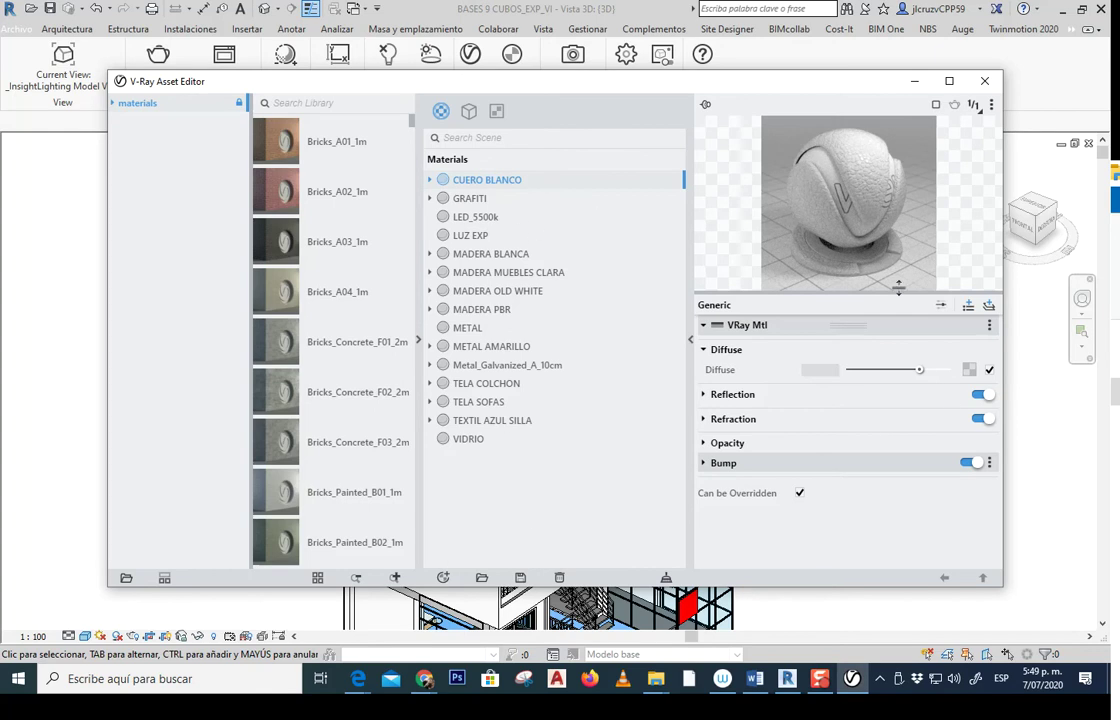
{"action": "left_click_drag", "start_coordinate": [875, 87], "coordinate": [840, 133]}
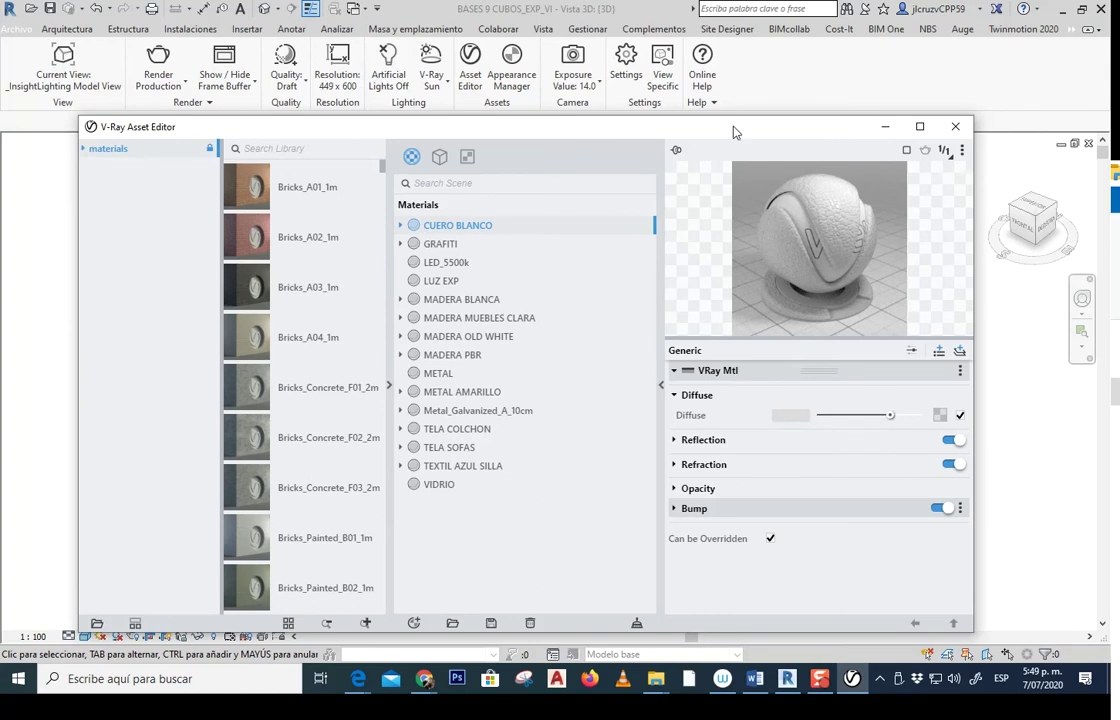
Open the V-Ray Appearance Manager on the right side and minimize the Asset Editor
{"action": "left_click", "coordinate": [508, 80]}
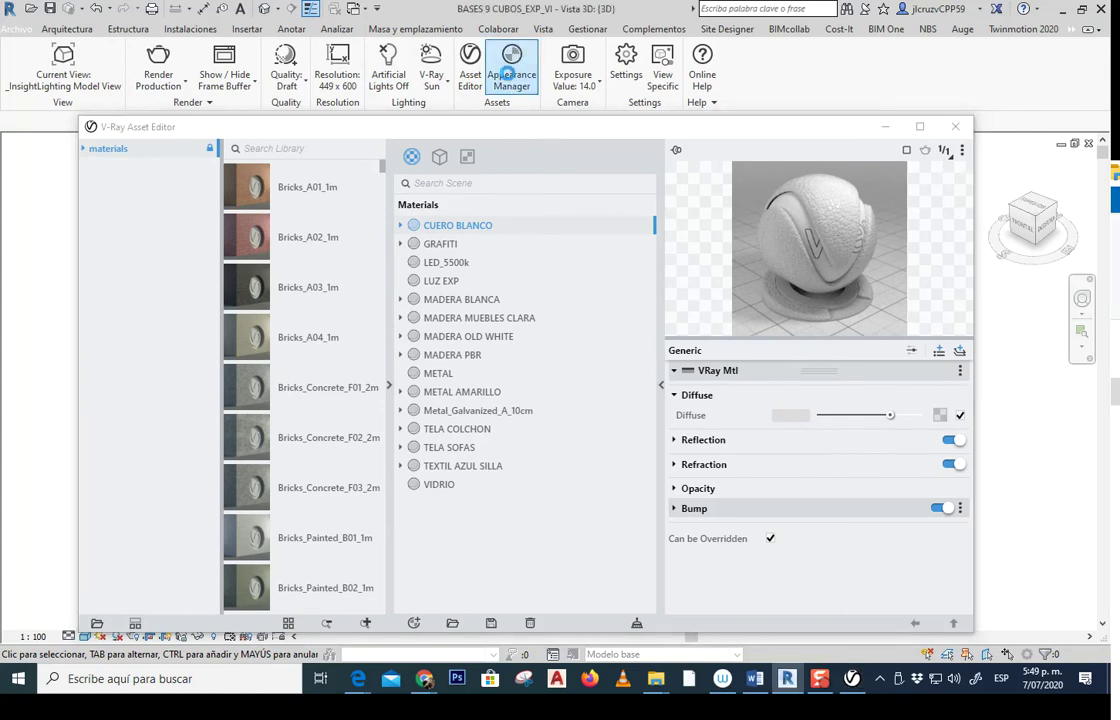
{"action": "mouse_move", "coordinate": [508, 93]}
{"action": "left_mouse_down"}
{"action": "mouse_move", "coordinate": [768, 82]}
{"action": "mouse_move", "coordinate": [836, 137]}
{"action": "left_mouse_up"}
{"action": "left_click", "coordinate": [884, 127]}
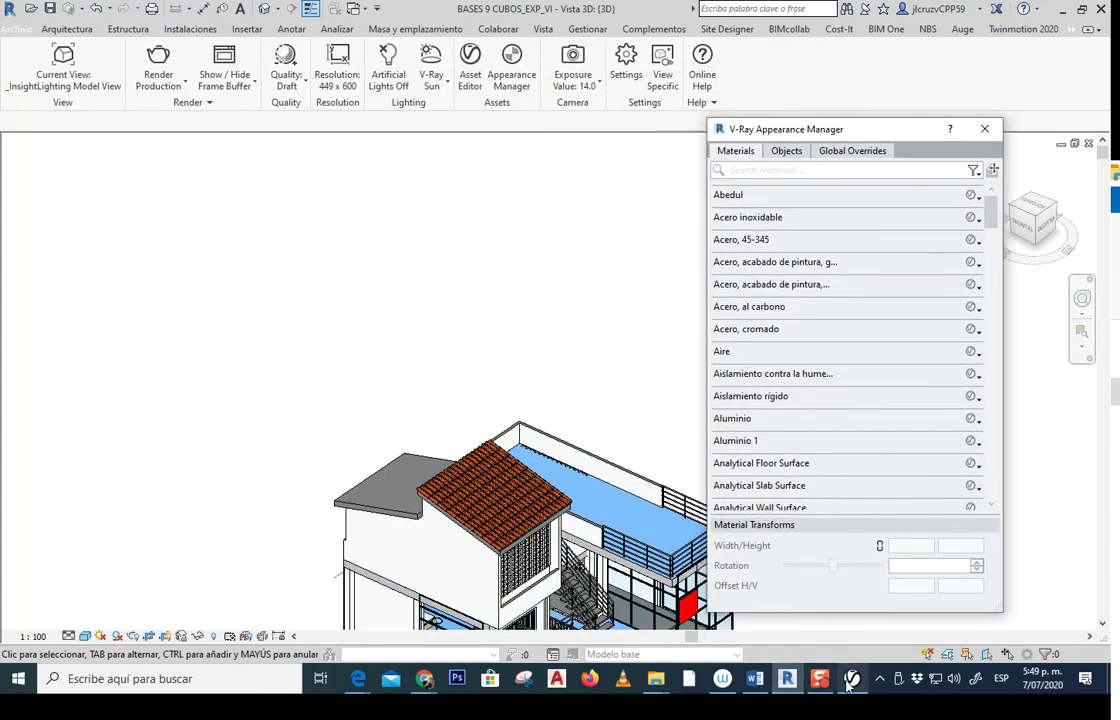
Restore the Asset Editor, collapse its library and settings panels, then minimize it again
{"action": "left_click", "coordinate": [852, 678]}
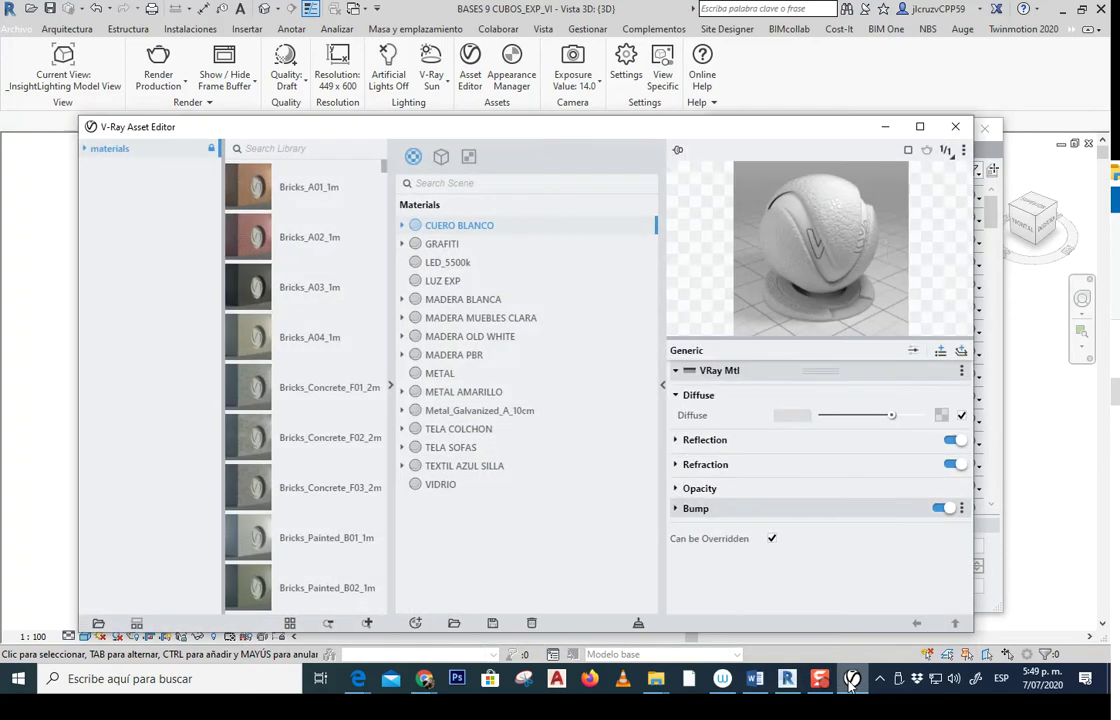
{"action": "left_click", "coordinate": [662, 384]}
{"action": "left_click", "coordinate": [390, 386]}
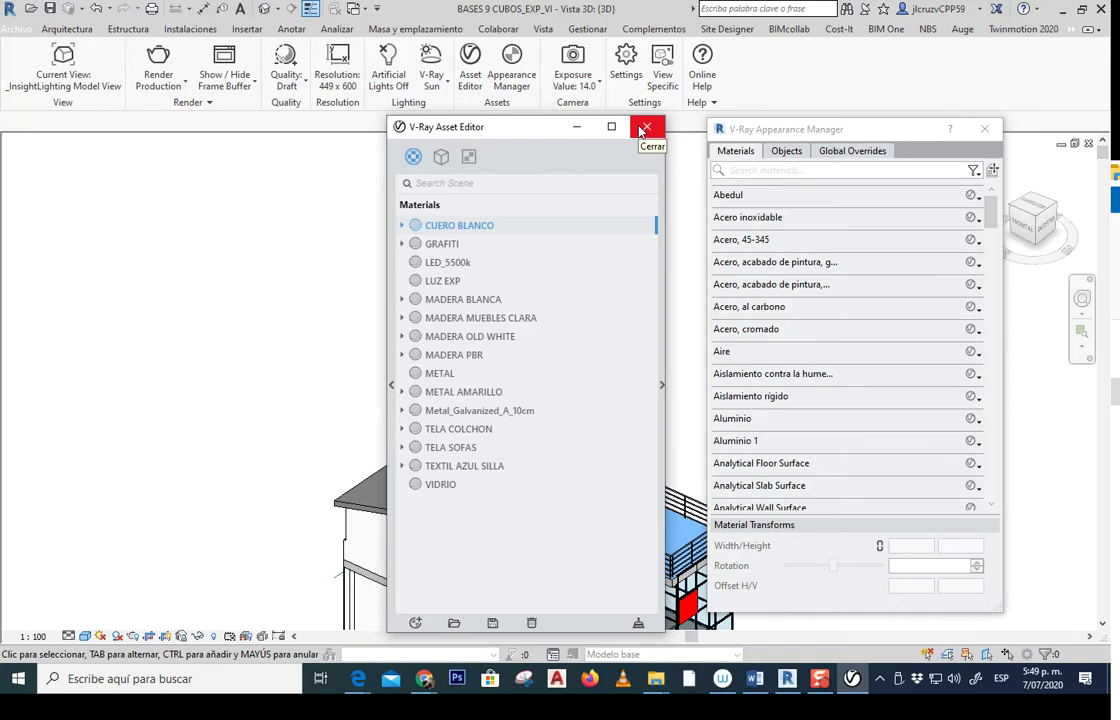
{"action": "left_click", "coordinate": [424, 679]}
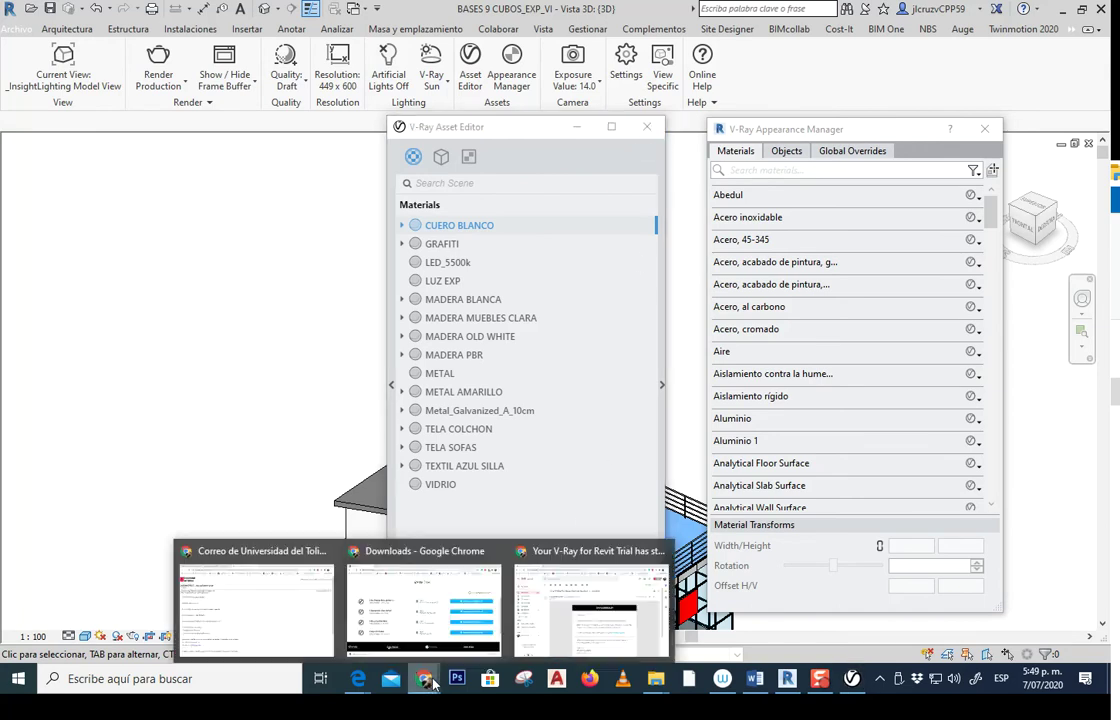
{"action": "left_click", "coordinate": [451, 625]}
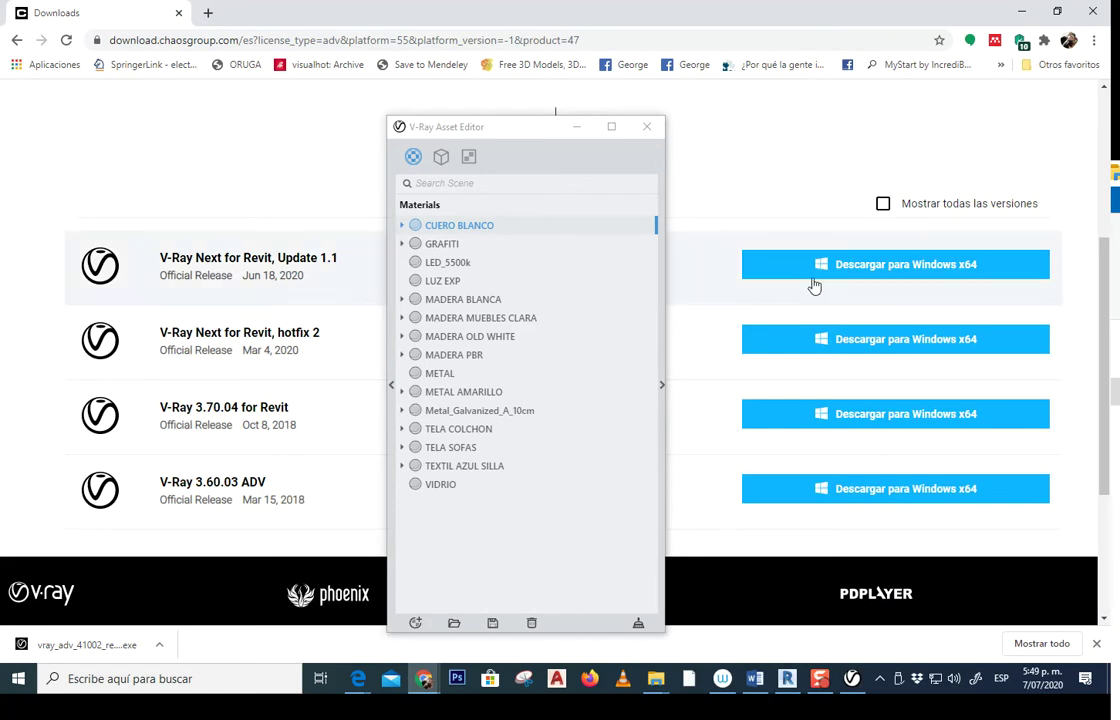
{"action": "left_click", "coordinate": [576, 128]}
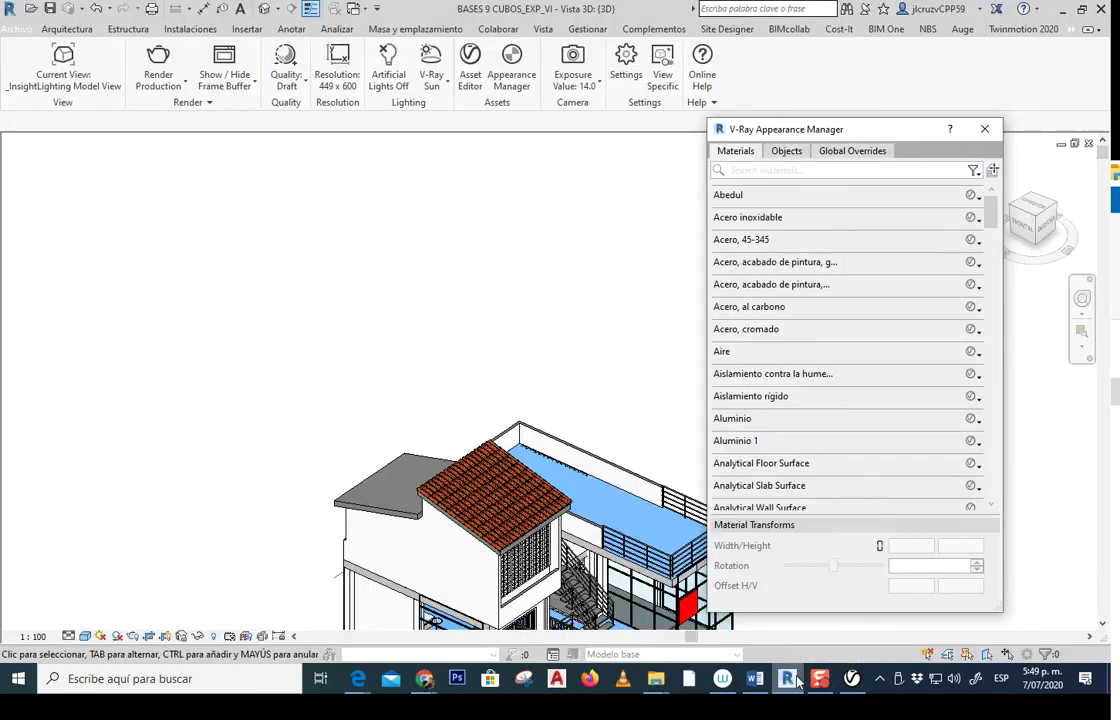
Recenter the building in the 3D view and close the V-Ray Appearance Manager
{"action": "scroll", "coordinate": [490, 297], "scroll_direction": "down", "scroll_amount": 3}
{"action": "scroll", "coordinate": [490, 297], "scroll_direction": "down", "scroll_amount": 2}
{"action": "middle_click_drag", "start_coordinate": [540, 200], "coordinate": [545, 294]}
{"action": "scroll", "coordinate": [545, 294], "scroll_direction": "up", "scroll_amount": 2}
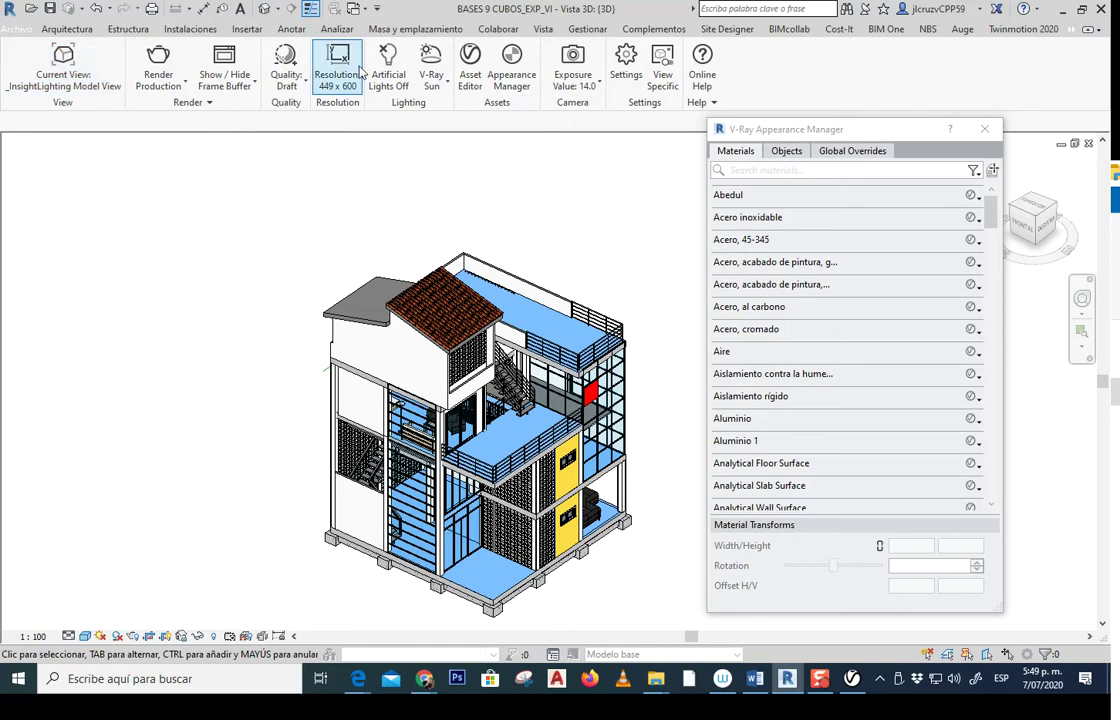
{"action": "middle_click_drag", "start_coordinate": [580, 420], "coordinate": [623, 340]}
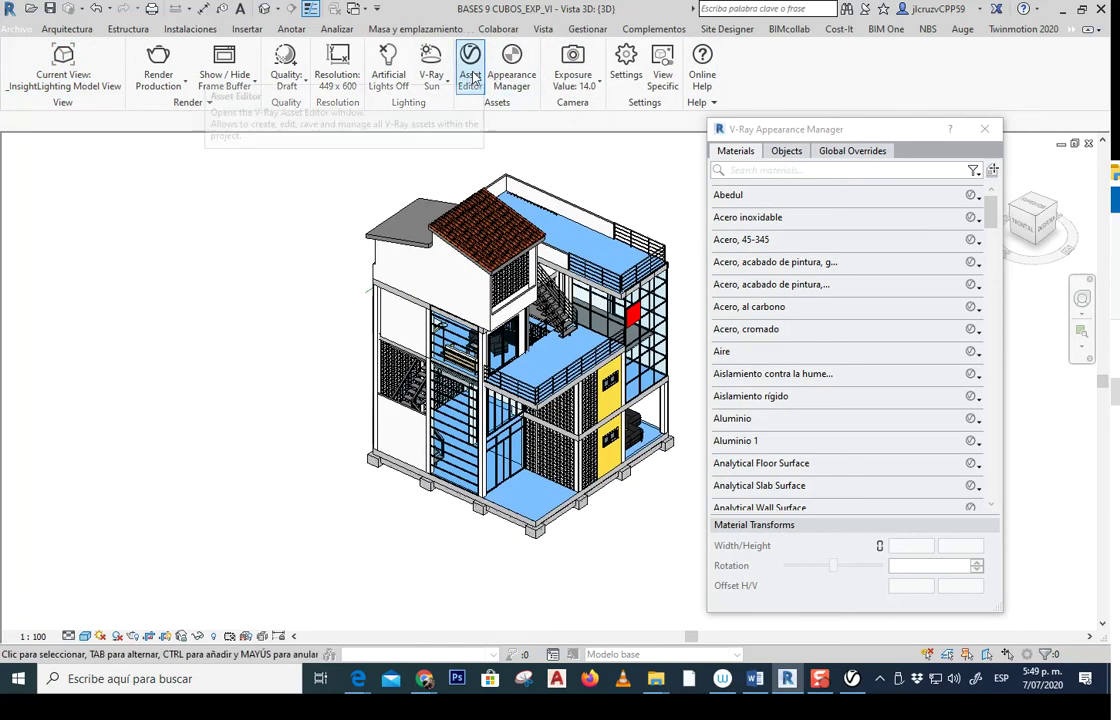
{"action": "left_click", "coordinate": [985, 129]}
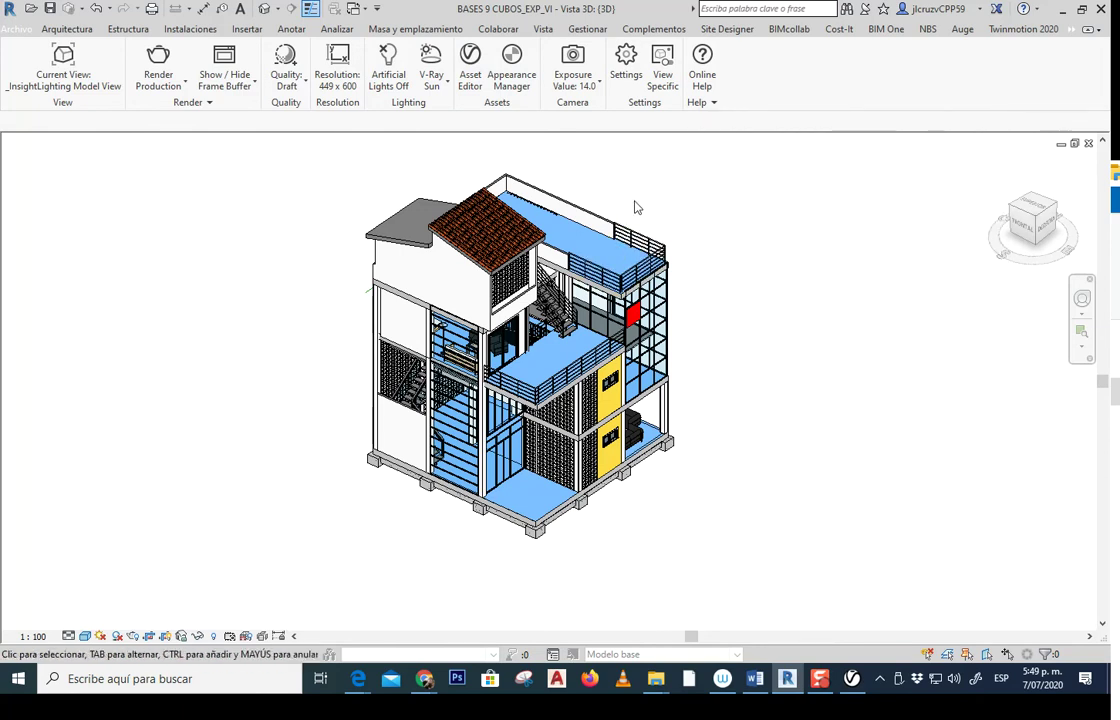
Reframe the building, then exit Revit without saving the changes
{"action": "middle_click_drag", "start_coordinate": [519, 286], "coordinate": [586, 330]}
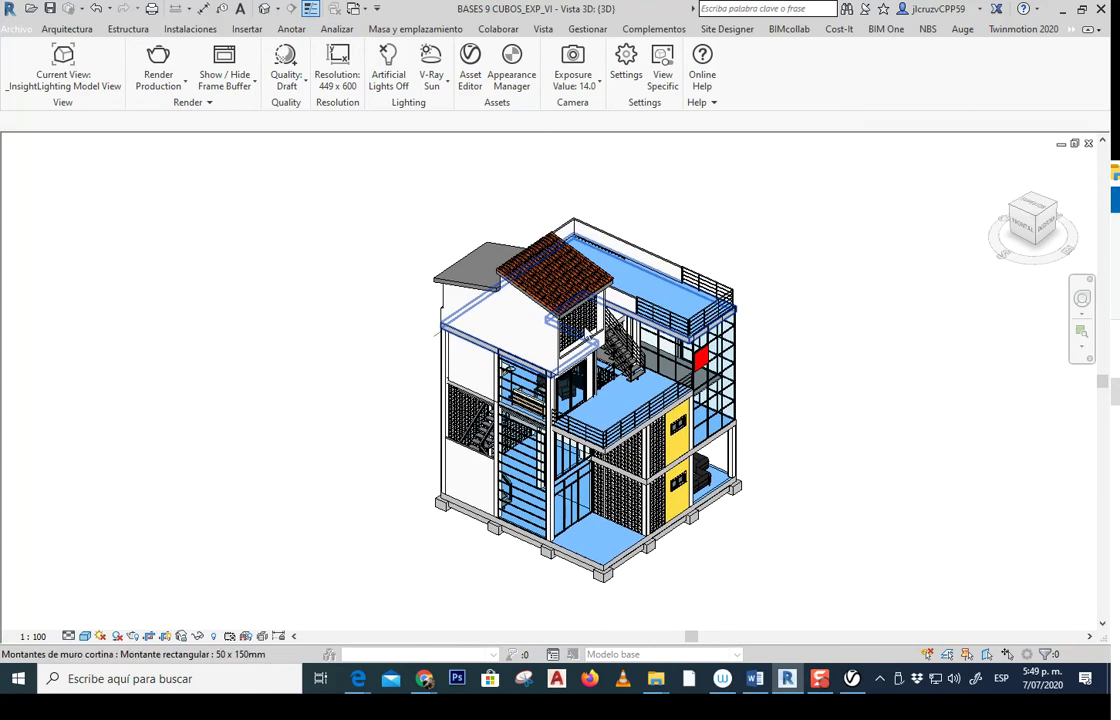
{"action": "scroll", "coordinate": [617, 420], "scroll_direction": "up", "scroll_amount": 1}
{"action": "scroll", "coordinate": [617, 420], "scroll_direction": "up", "scroll_amount": 1}
{"action": "scroll", "coordinate": [617, 420], "scroll_direction": "up", "scroll_amount": 1}
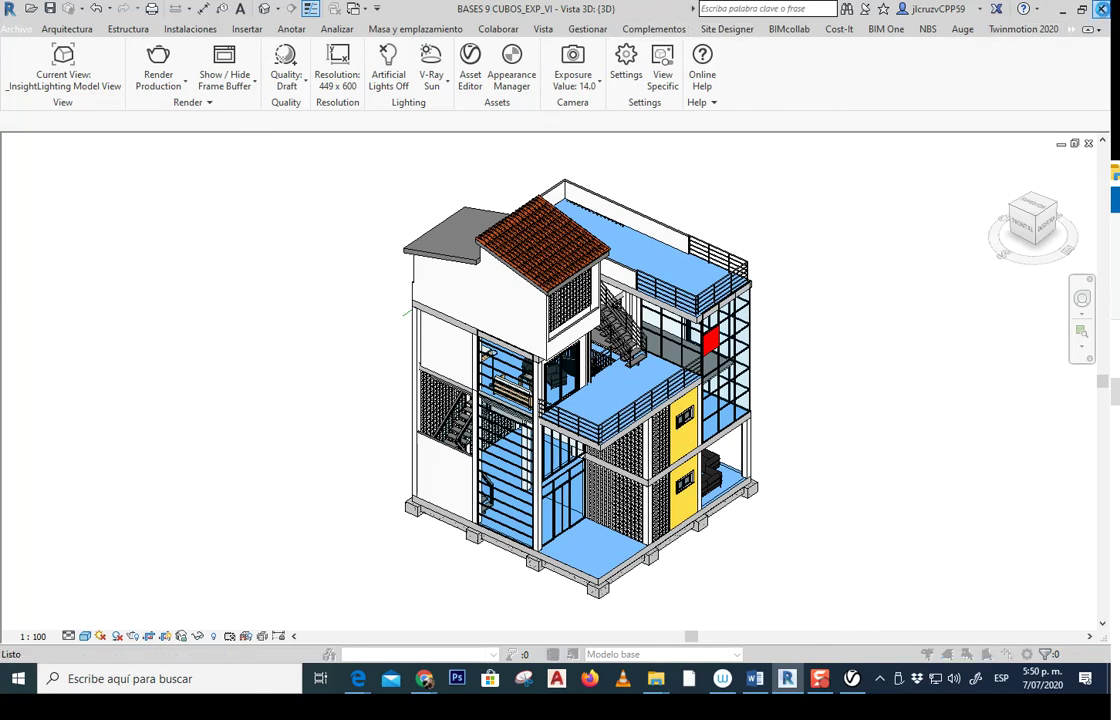
{"action": "left_click", "coordinate": [1104, 8]}
{"action": "left_click", "coordinate": [604, 355]}
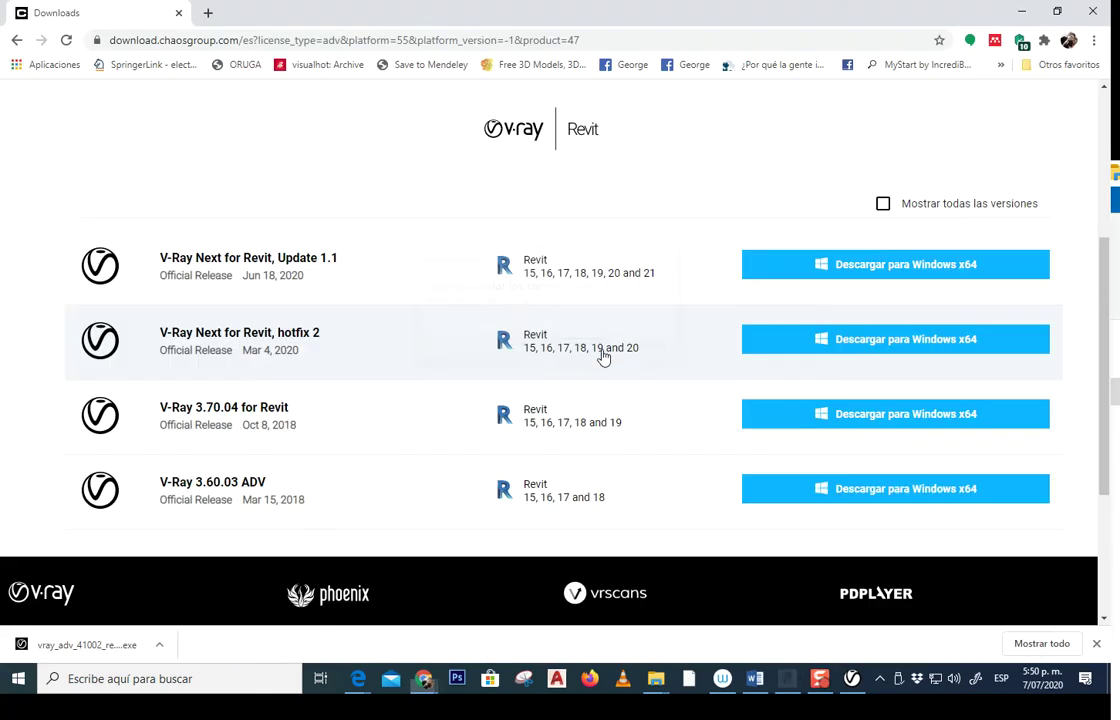
Close the V-Ray downloads browser window and the License Server window
{"action": "left_click", "coordinate": [1092, 12]}
{"action": "left_click_drag", "start_coordinate": [790, 50], "coordinate": [556, 50]}
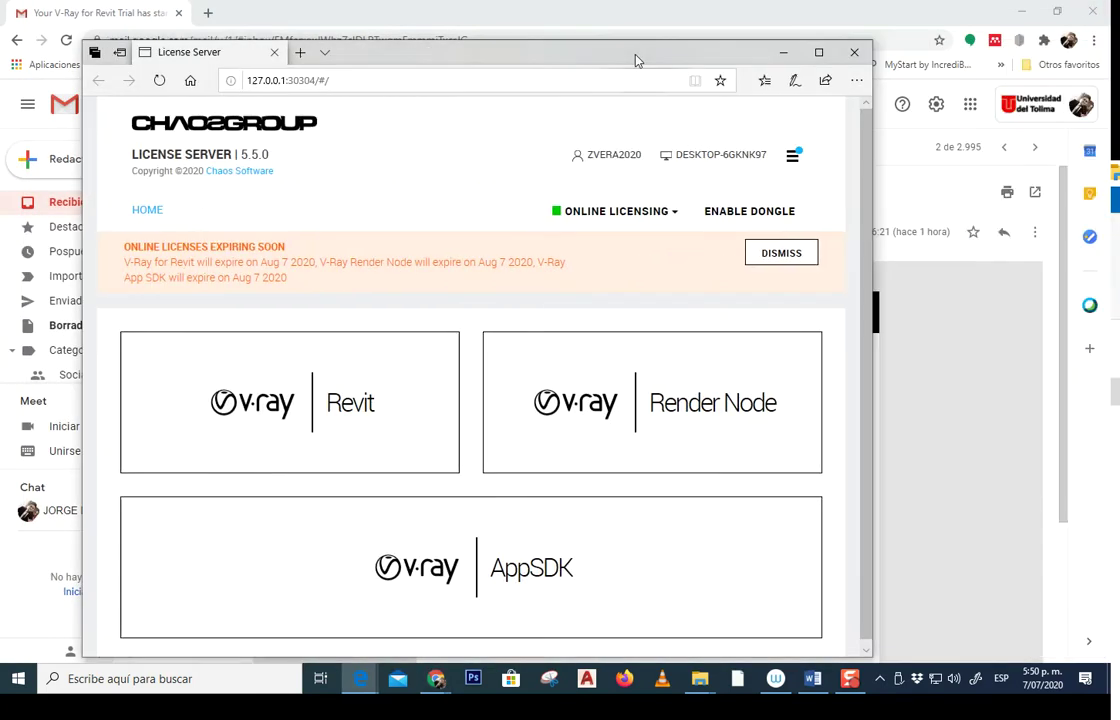
{"action": "left_click", "coordinate": [851, 52]}
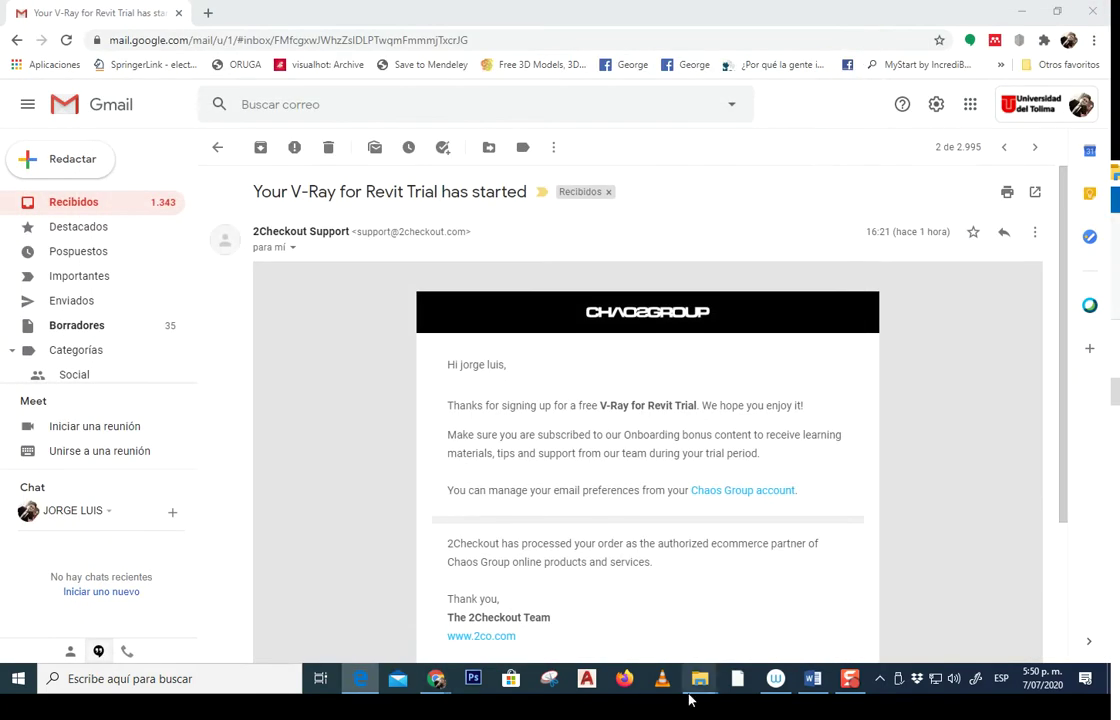
Search Windows for 'panel' and launch Panel de control
{"action": "left_click", "coordinate": [194, 678]}
{"action": "type", "text": "panel"}
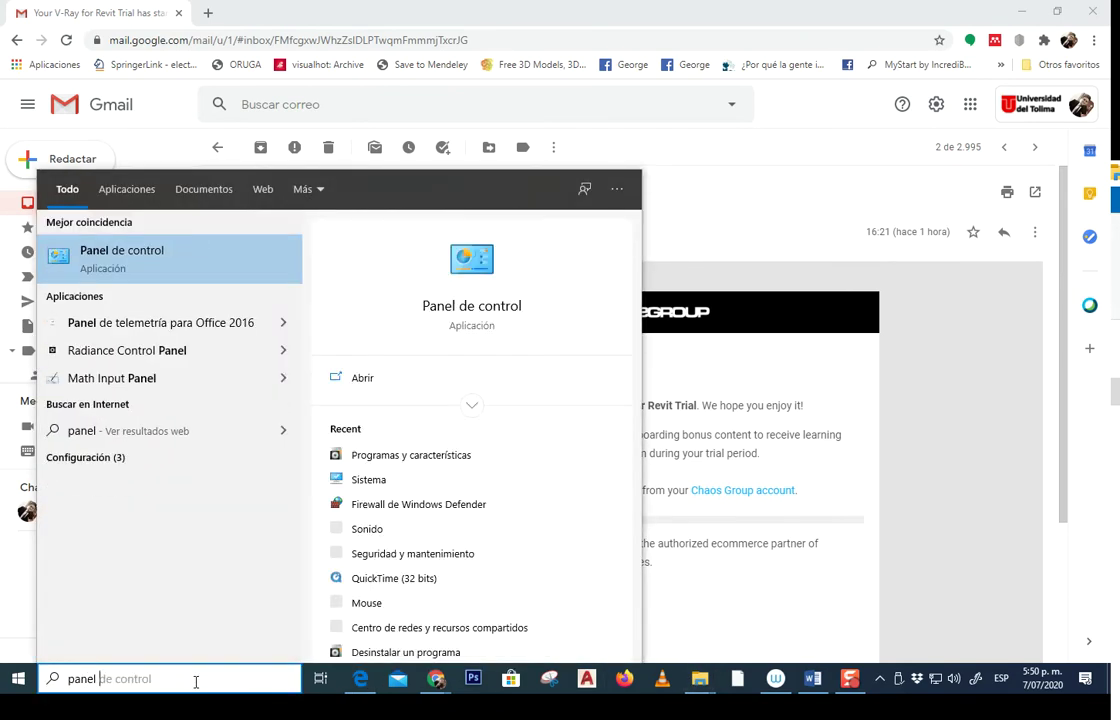
{"action": "left_click", "coordinate": [105, 252]}
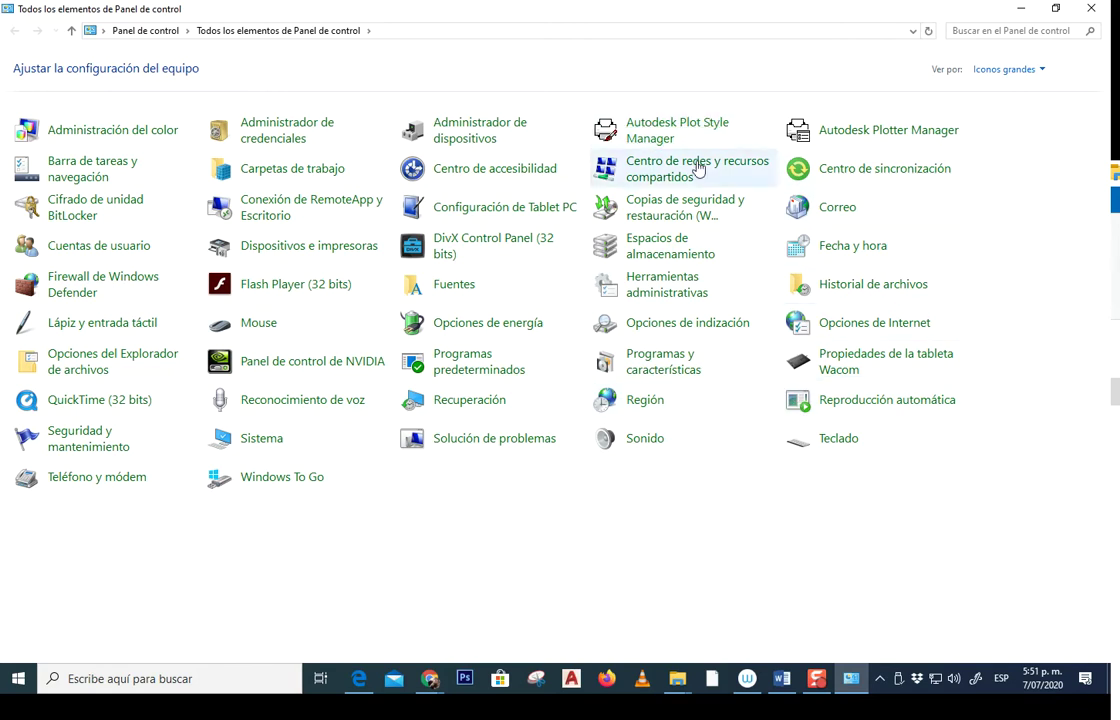
In Programas y características, inspect the Chaos Cloud Client and Chaos License Server 5.5.0 entries
{"action": "left_click", "coordinate": [669, 369]}
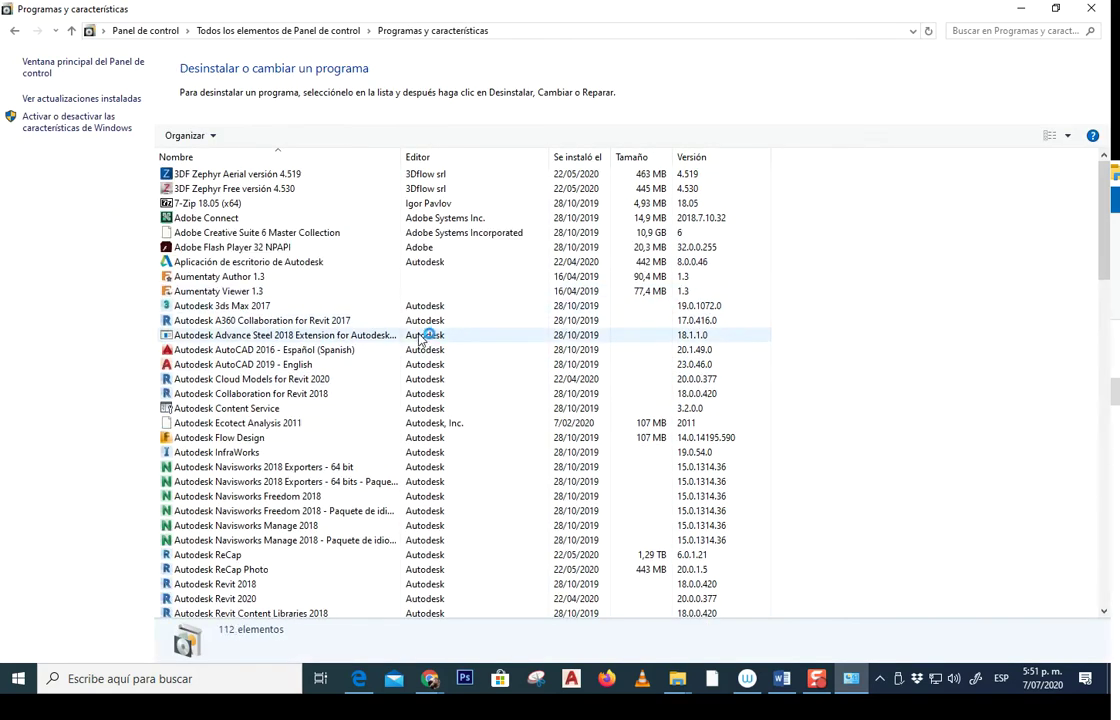
{"action": "scroll", "coordinate": [425, 330], "scroll_direction": "down", "scroll_amount": 5}
{"action": "scroll", "coordinate": [420, 370], "scroll_direction": "down", "scroll_amount": 3}
{"action": "scroll", "coordinate": [413, 385], "scroll_direction": "down", "scroll_amount": 4}
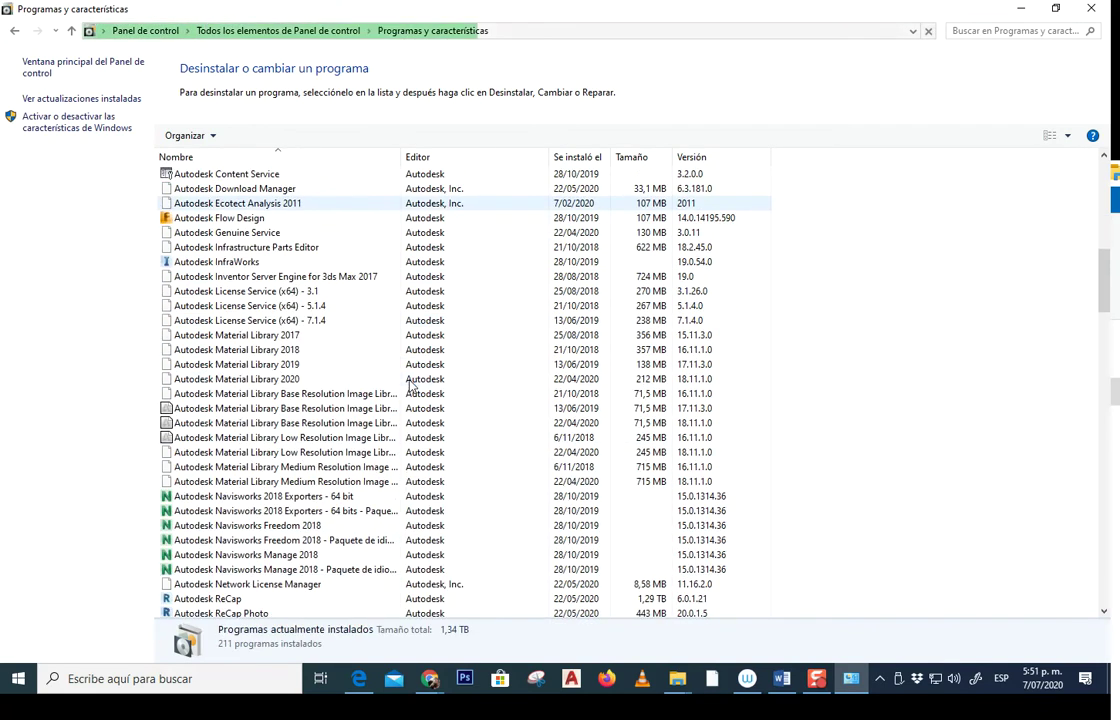
{"action": "scroll", "coordinate": [412, 385], "scroll_direction": "down", "scroll_amount": 4}
{"action": "scroll", "coordinate": [410, 386], "scroll_direction": "down", "scroll_amount": 5}
{"action": "scroll", "coordinate": [410, 386], "scroll_direction": "down", "scroll_amount": 6}
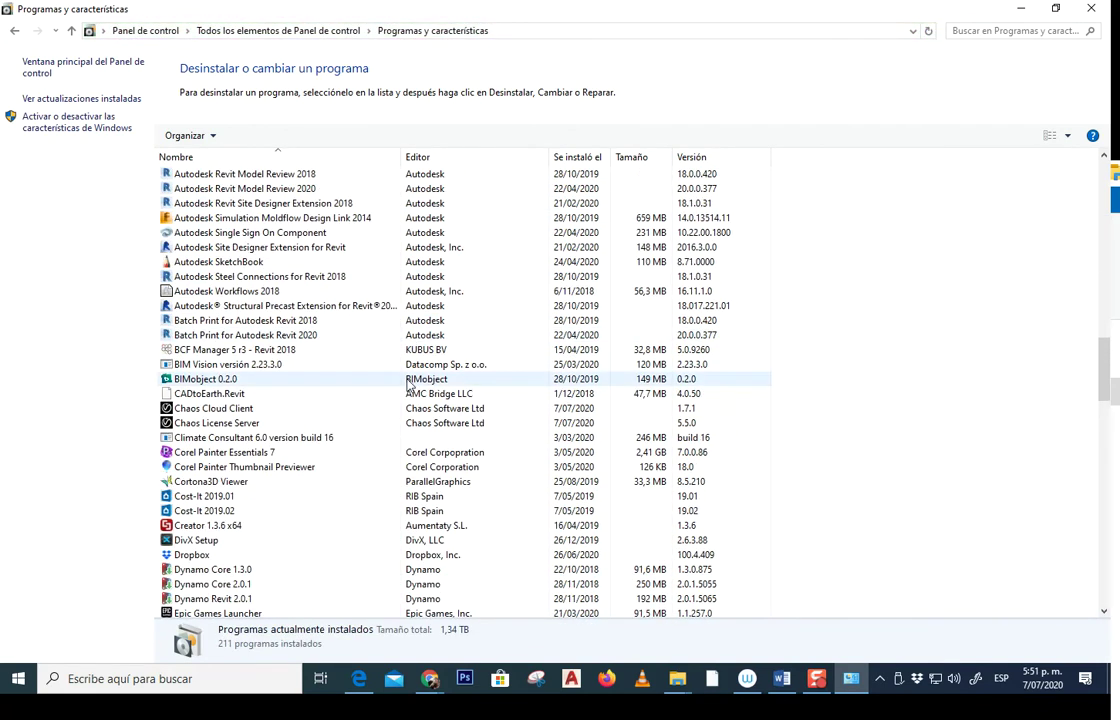
{"action": "scroll", "coordinate": [409, 385], "scroll_direction": "up", "scroll_amount": 7}
{"action": "scroll", "coordinate": [408, 385], "scroll_direction": "up", "scroll_amount": 6}
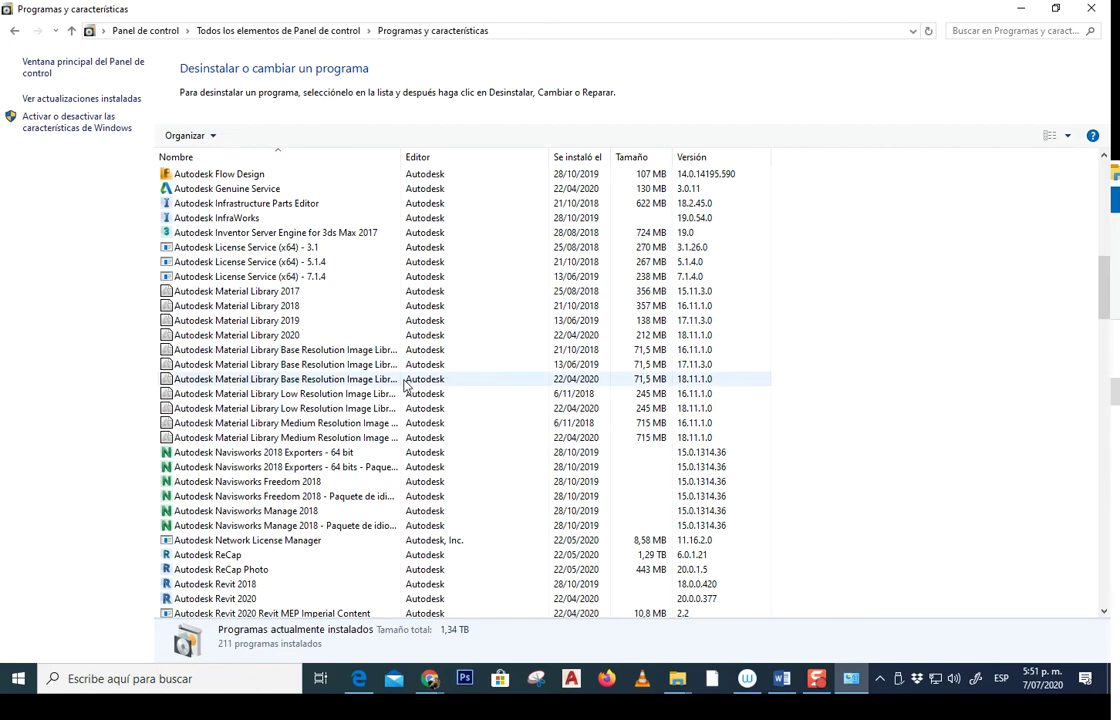
{"action": "scroll", "coordinate": [407, 385], "scroll_direction": "down", "scroll_amount": 5}
{"action": "scroll", "coordinate": [407, 385], "scroll_direction": "down", "scroll_amount": 3}
{"action": "scroll", "coordinate": [407, 385], "scroll_direction": "down", "scroll_amount": 4}
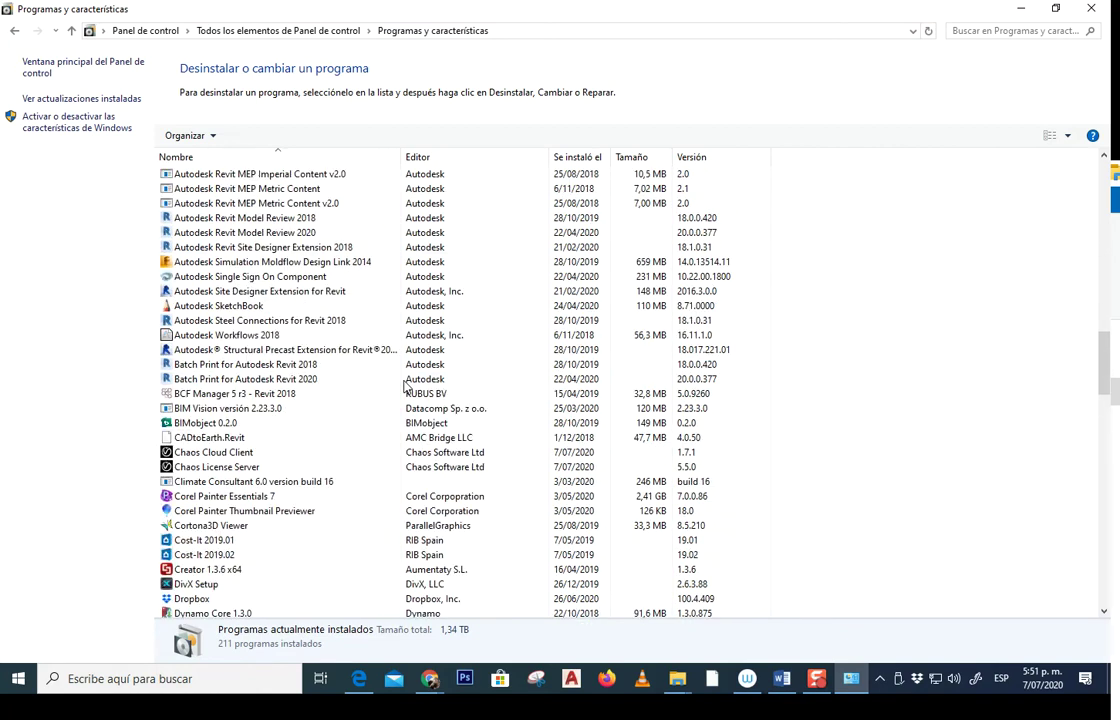
{"action": "left_click", "coordinate": [218, 453]}
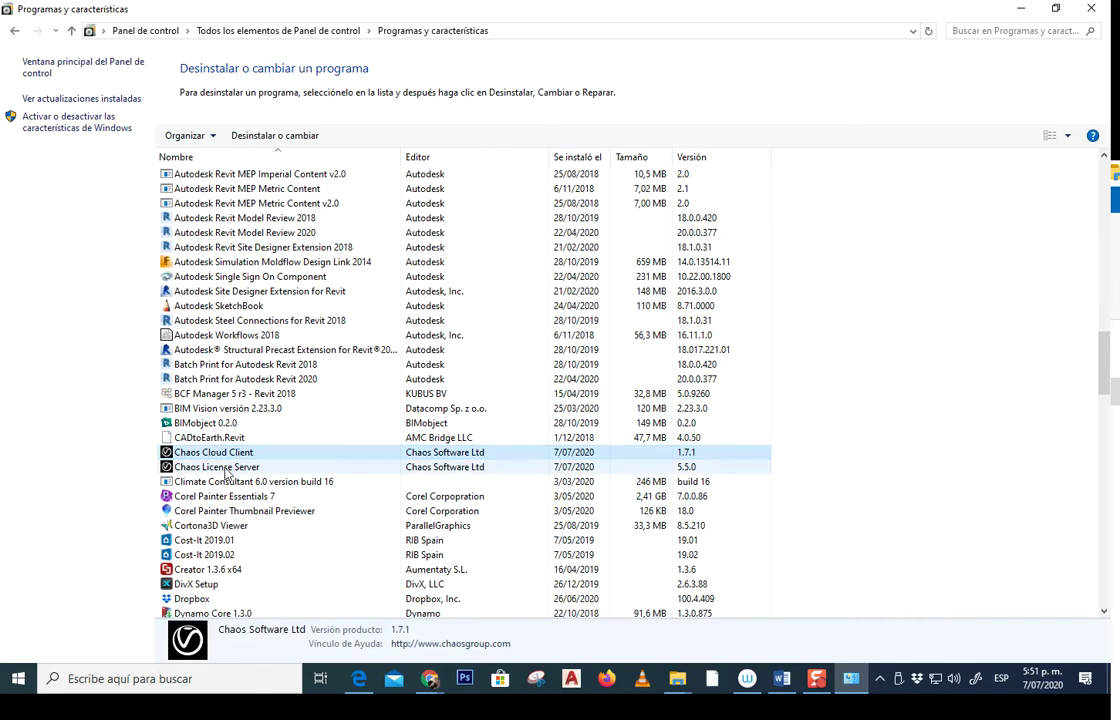
{"action": "left_click", "coordinate": [211, 468]}
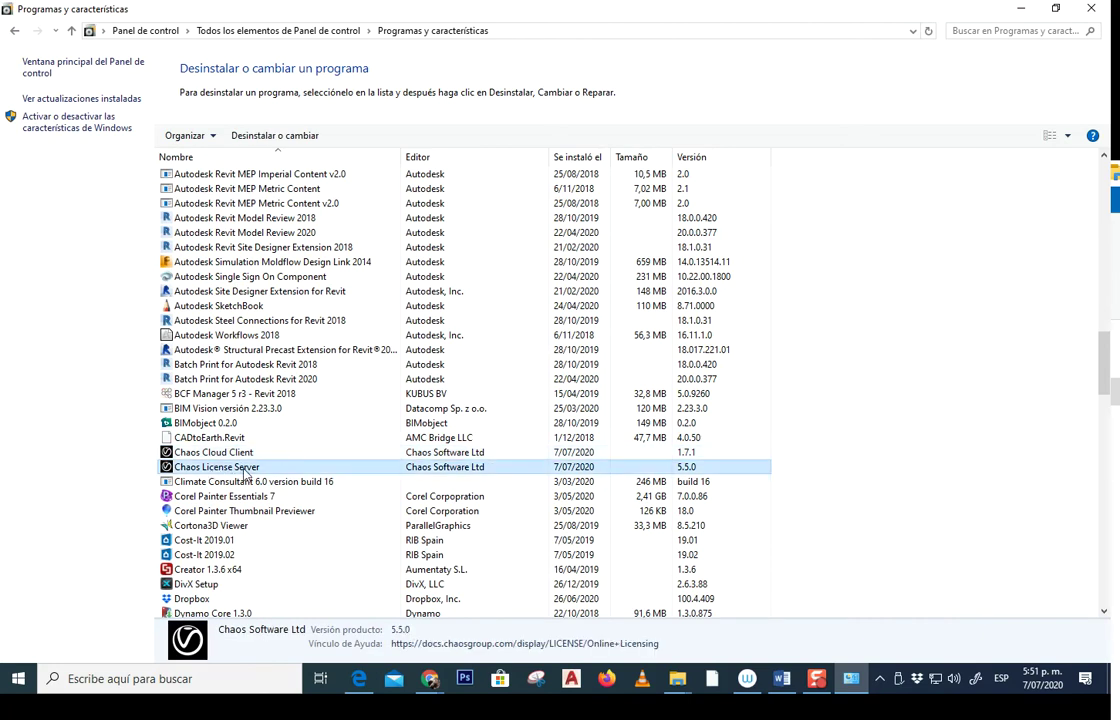
Check the installed V-Ray for Revit 4.10.02 entry, then close the Control Panel window
{"action": "scroll", "coordinate": [238, 478], "scroll_direction": "down", "scroll_amount": 1}
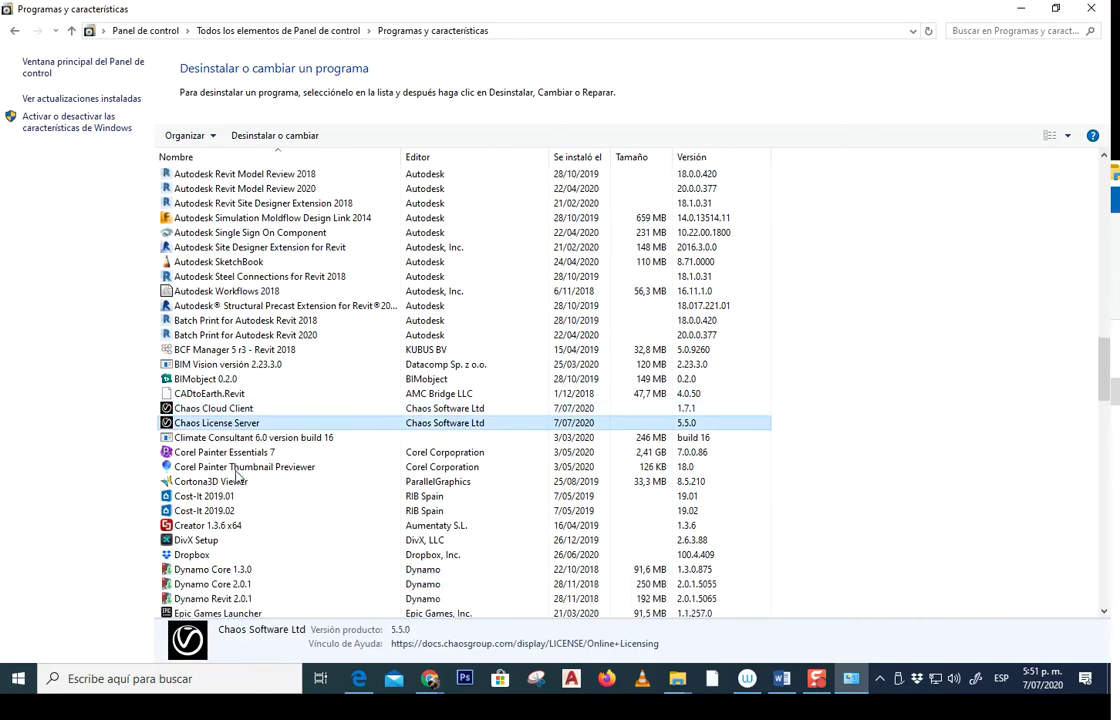
{"action": "scroll", "coordinate": [240, 474], "scroll_direction": "down", "scroll_amount": 1}
{"action": "scroll", "coordinate": [240, 430], "scroll_direction": "down", "scroll_amount": 1}
{"action": "scroll", "coordinate": [241, 390], "scroll_direction": "down", "scroll_amount": 2}
{"action": "scroll", "coordinate": [240, 383], "scroll_direction": "down", "scroll_amount": 5}
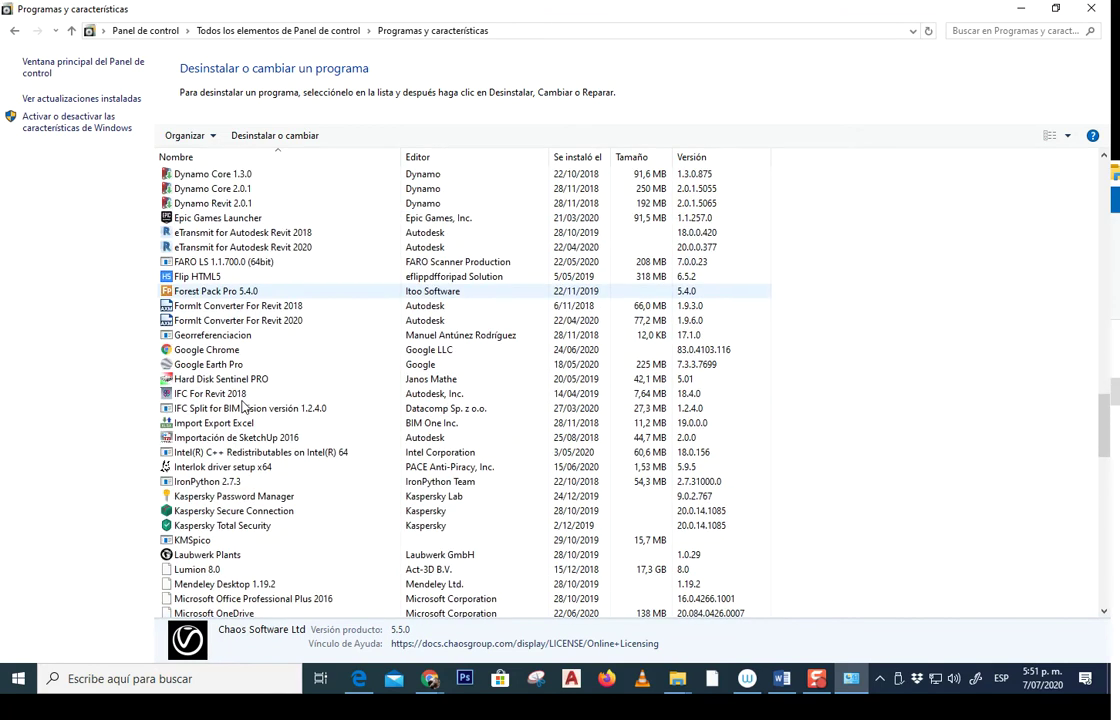
{"action": "scroll", "coordinate": [242, 395], "scroll_direction": "down", "scroll_amount": 8}
{"action": "scroll", "coordinate": [245, 405], "scroll_direction": "down", "scroll_amount": 7}
{"action": "scroll", "coordinate": [247, 415], "scroll_direction": "down", "scroll_amount": 2}
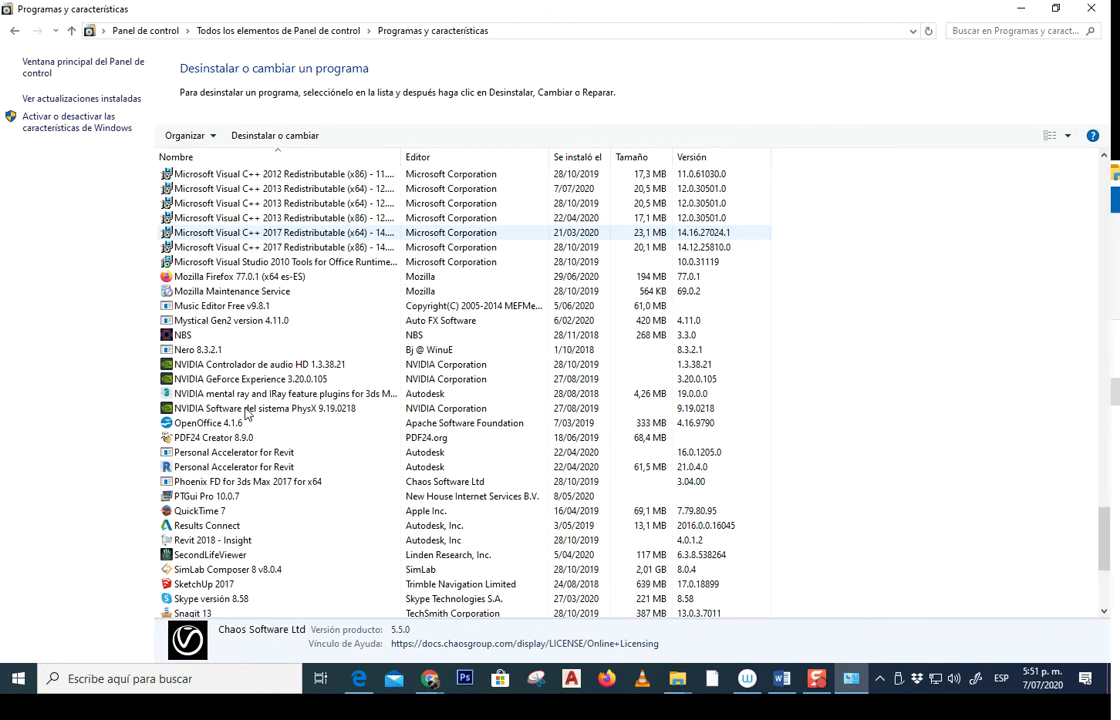
{"action": "scroll", "coordinate": [247, 415], "scroll_direction": "down", "scroll_amount": 5}
{"action": "left_click", "coordinate": [230, 496]}
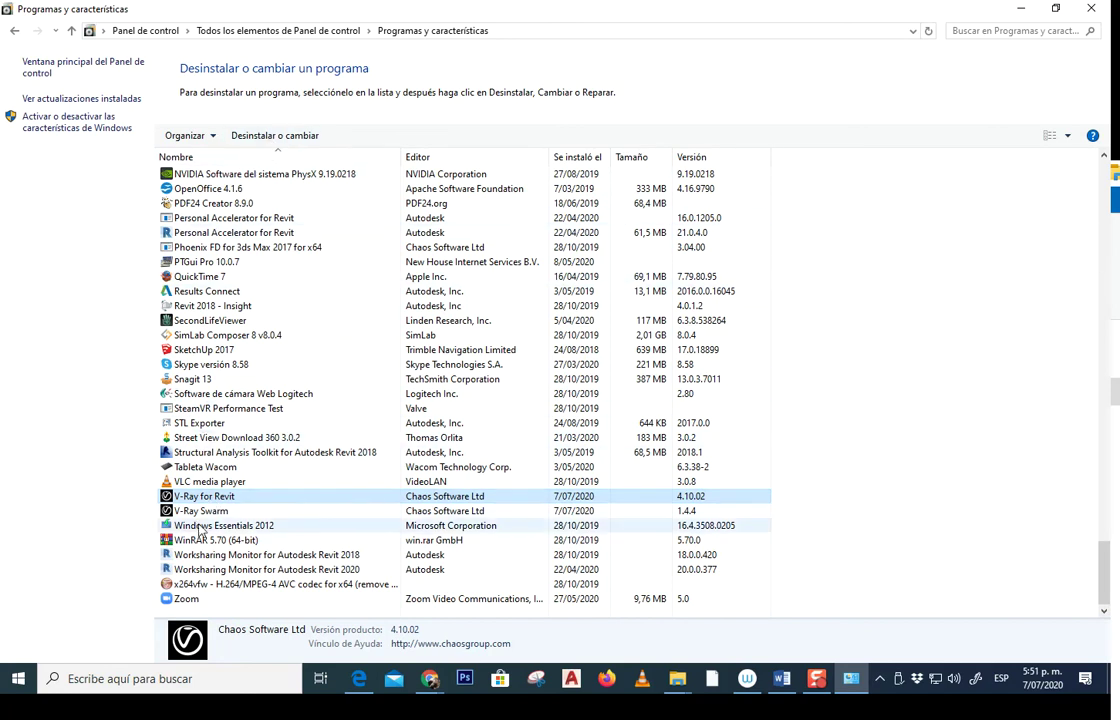
{"action": "scroll", "coordinate": [275, 388], "scroll_direction": "up", "scroll_amount": 3}
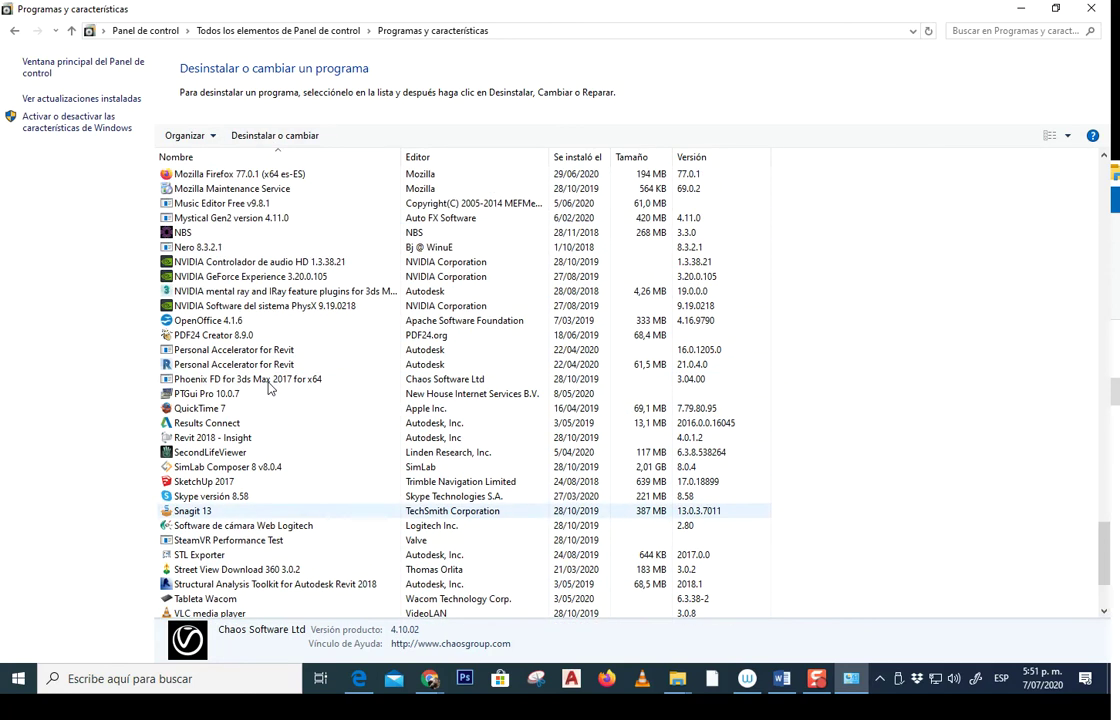
{"action": "scroll", "coordinate": [275, 388], "scroll_direction": "up", "scroll_amount": 5}
{"action": "scroll", "coordinate": [275, 388], "scroll_direction": "up", "scroll_amount": 6}
{"action": "scroll", "coordinate": [275, 388], "scroll_direction": "up", "scroll_amount": 7}
{"action": "scroll", "coordinate": [275, 388], "scroll_direction": "up", "scroll_amount": 9}
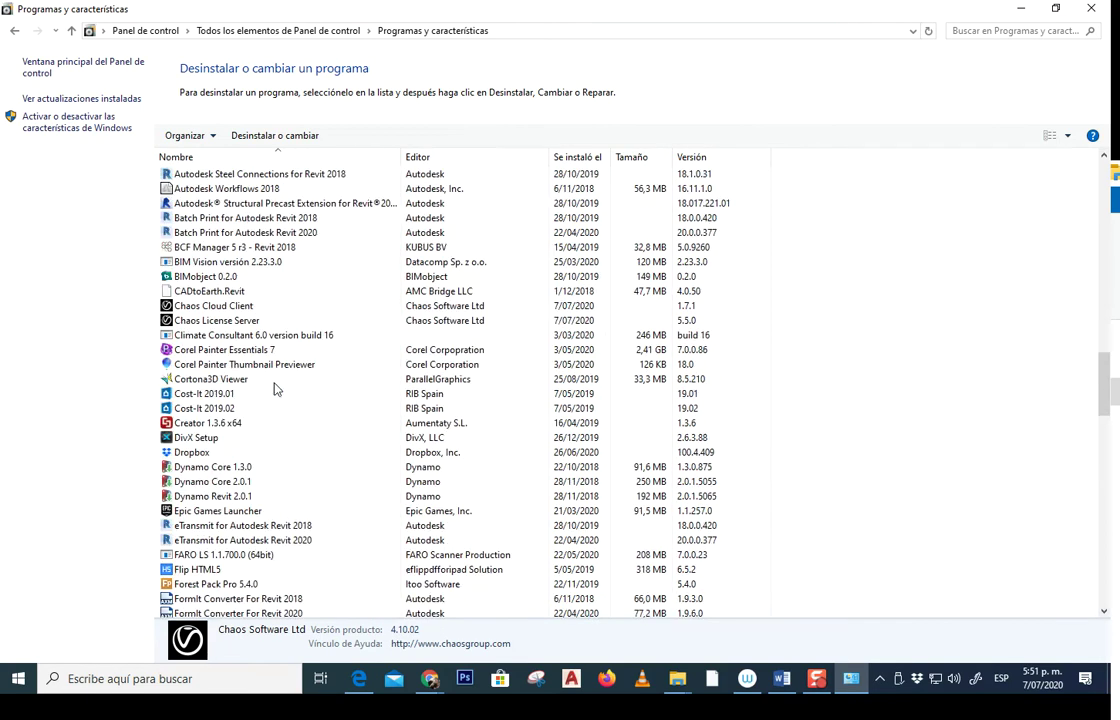
{"action": "scroll", "coordinate": [275, 388], "scroll_direction": "up", "scroll_amount": 1}
{"action": "scroll", "coordinate": [275, 388], "scroll_direction": "down", "scroll_amount": 2}
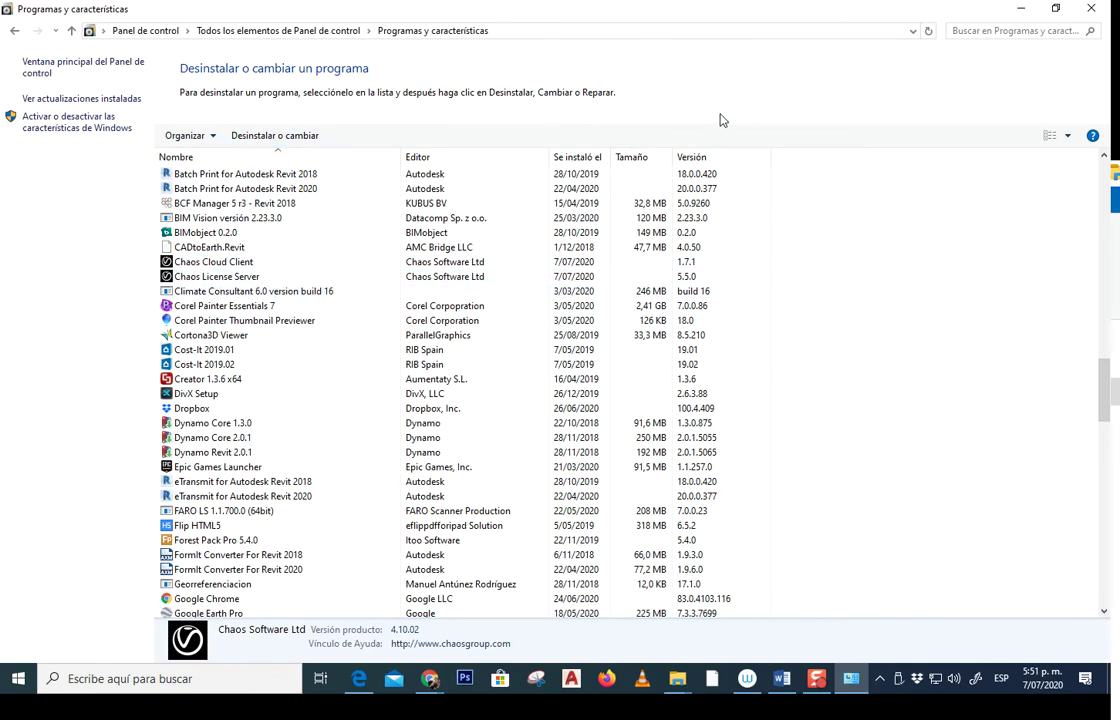
{"action": "left_click", "coordinate": [1091, 8]}
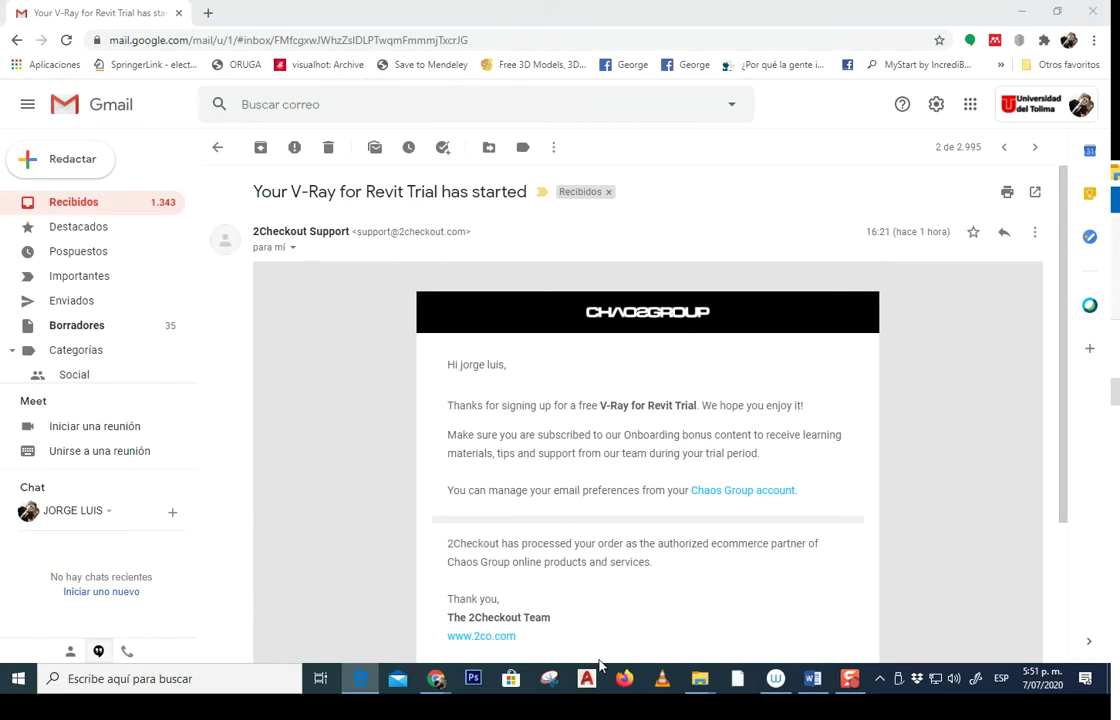
{"action": "left_click", "coordinate": [701, 680]}
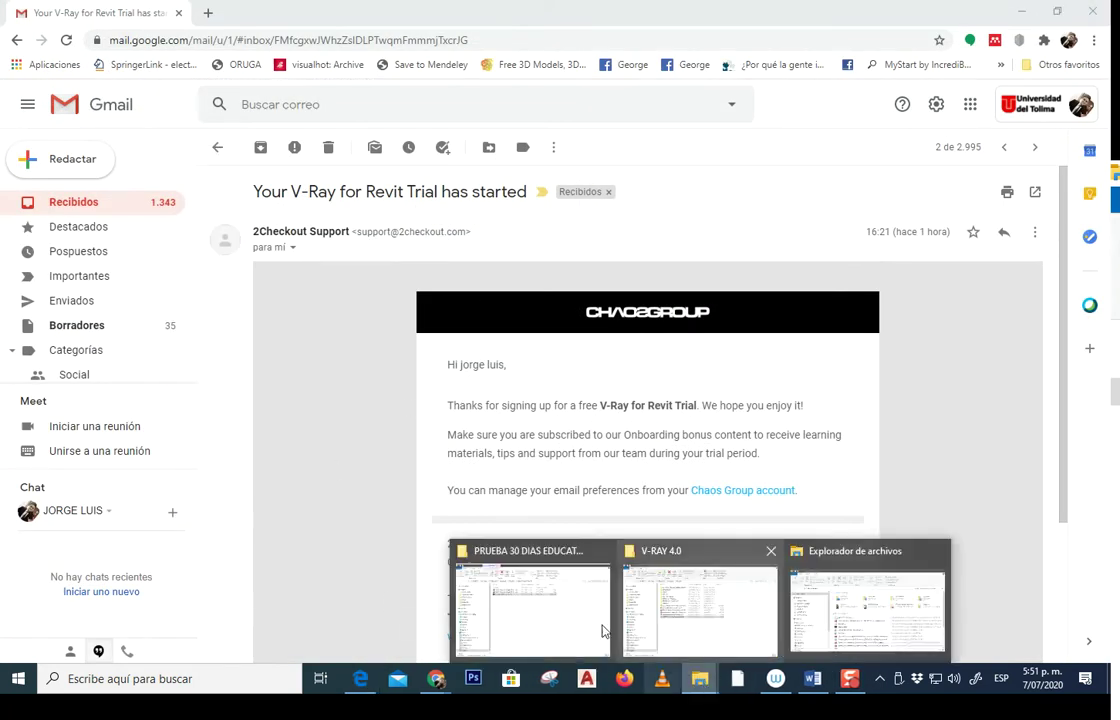
{"action": "left_click", "coordinate": [545, 608]}
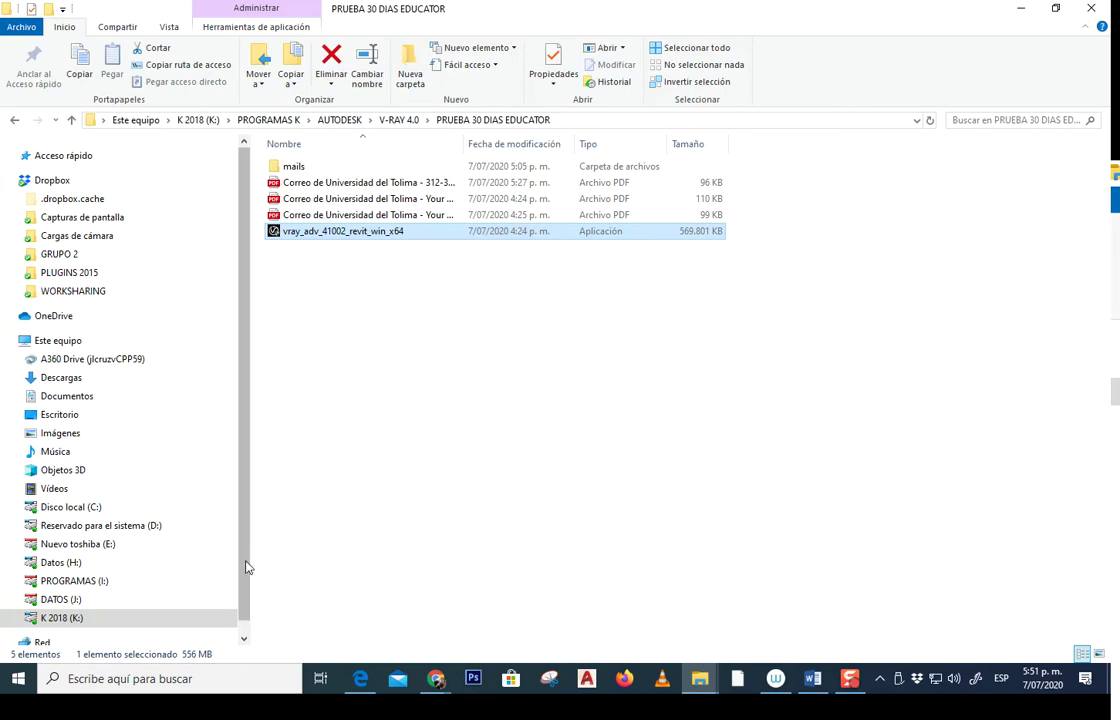
{"action": "left_click", "coordinate": [77, 511]}
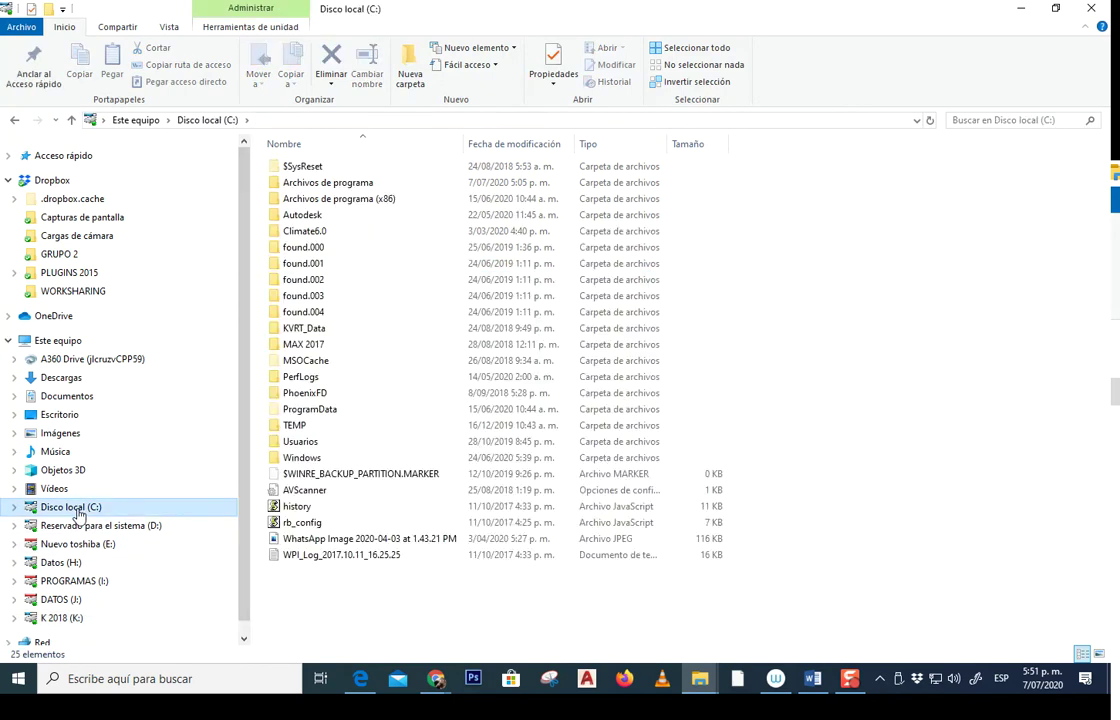
{"action": "double_click", "coordinate": [290, 183]}
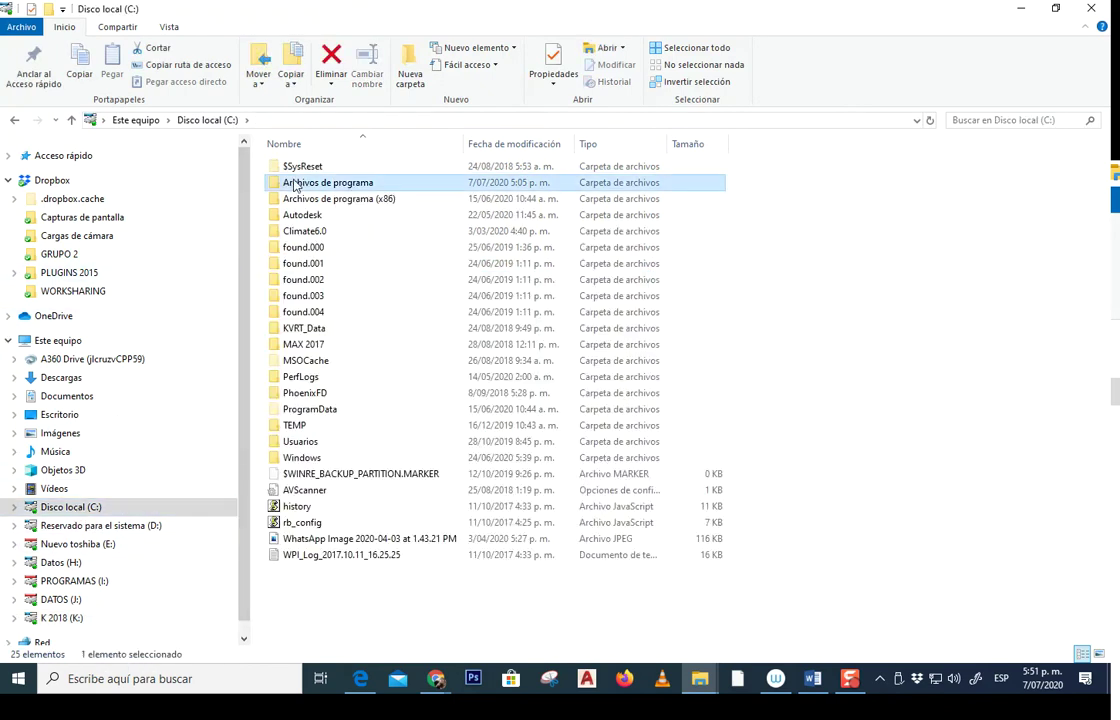
{"action": "left_click", "coordinate": [320, 281]}
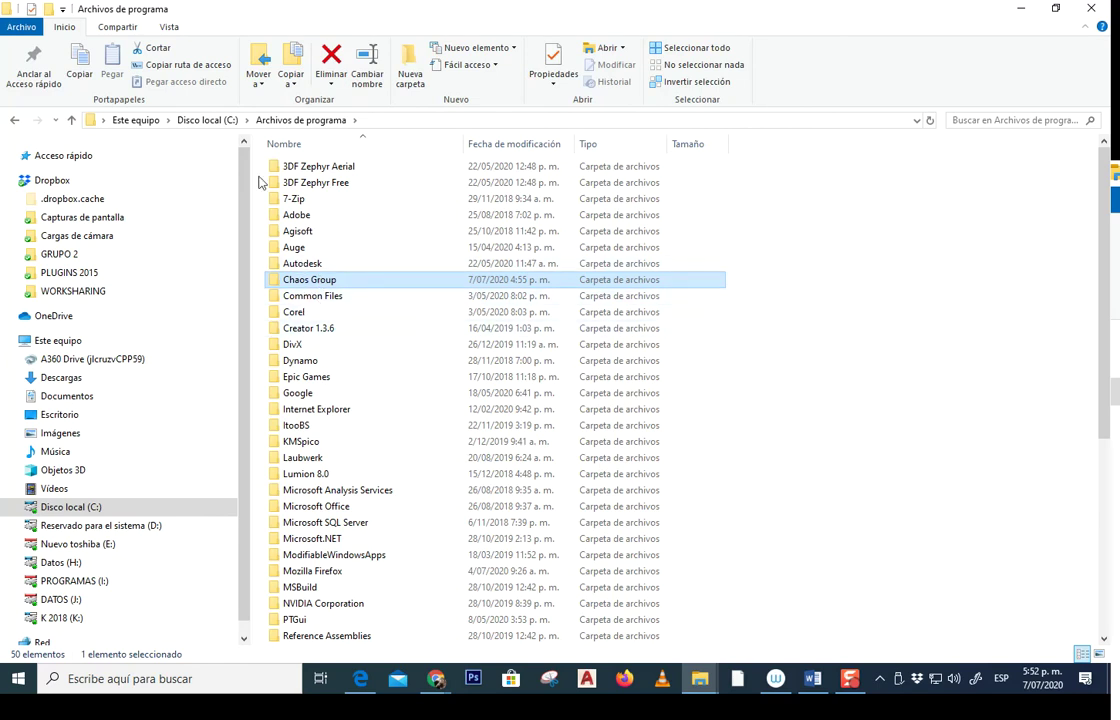
{"action": "left_click", "coordinate": [195, 122]}
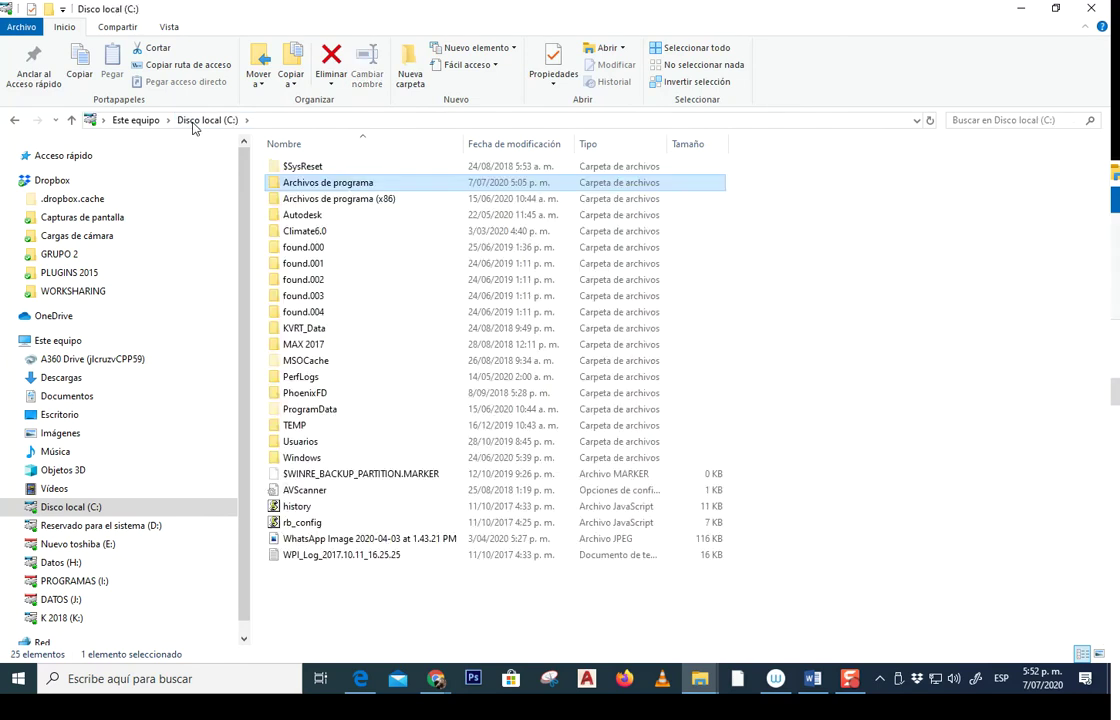
{"action": "left_click", "coordinate": [166, 28]}
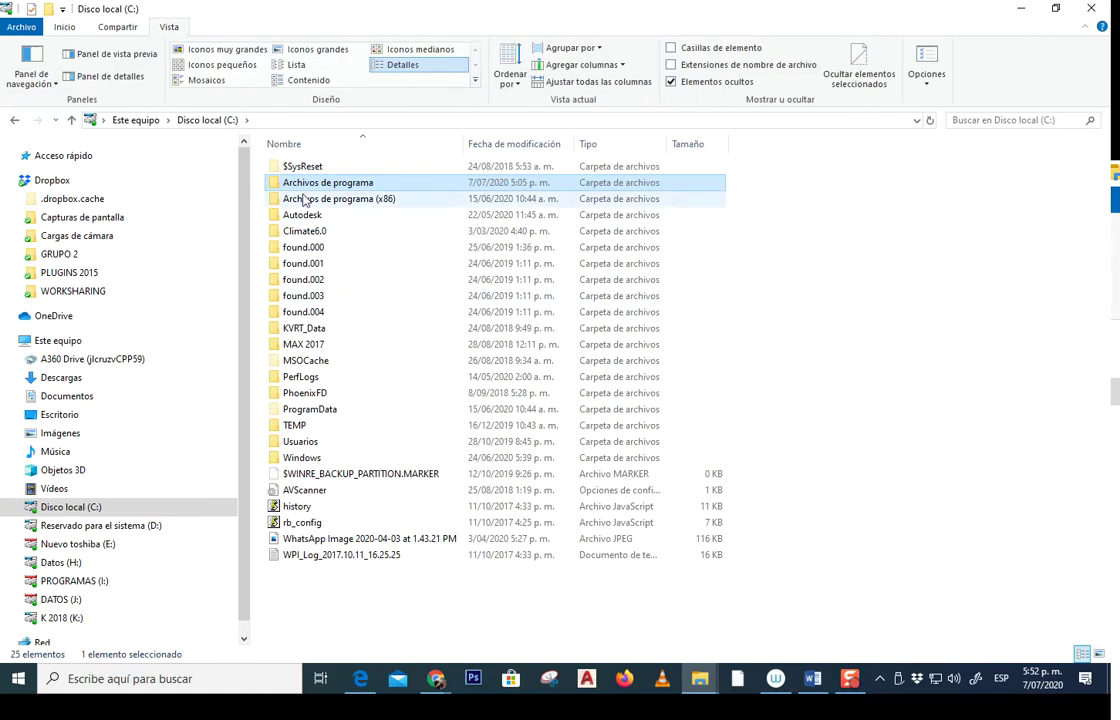
{"action": "left_click", "coordinate": [305, 447]}
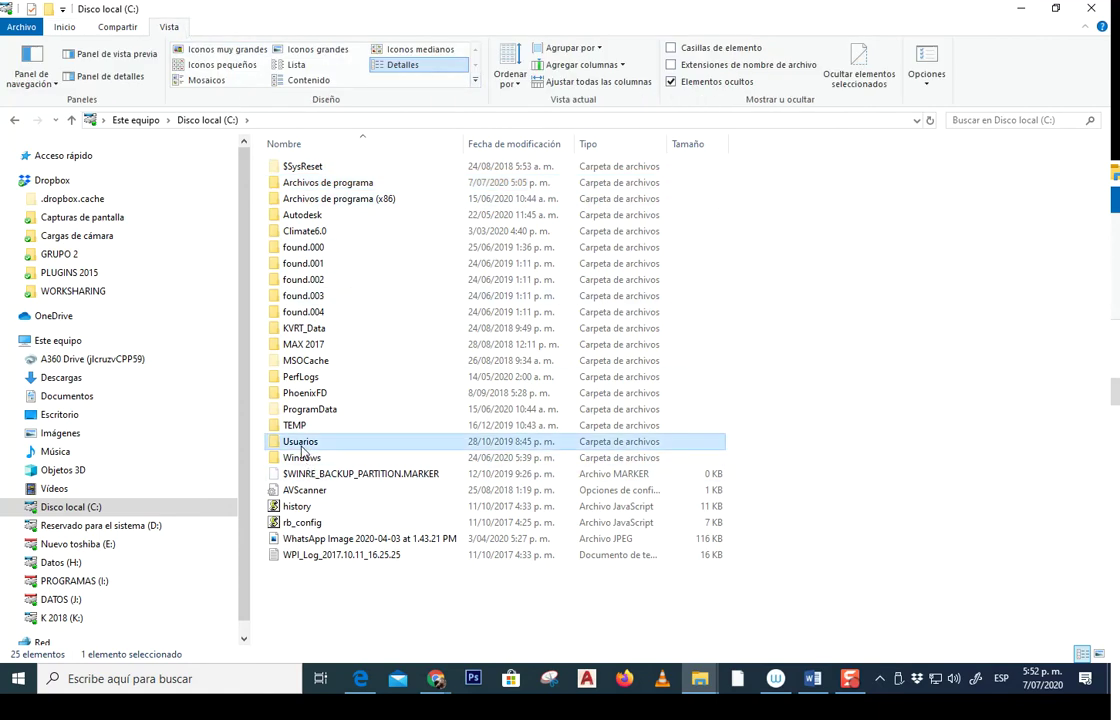
{"action": "double_click", "coordinate": [300, 443]}
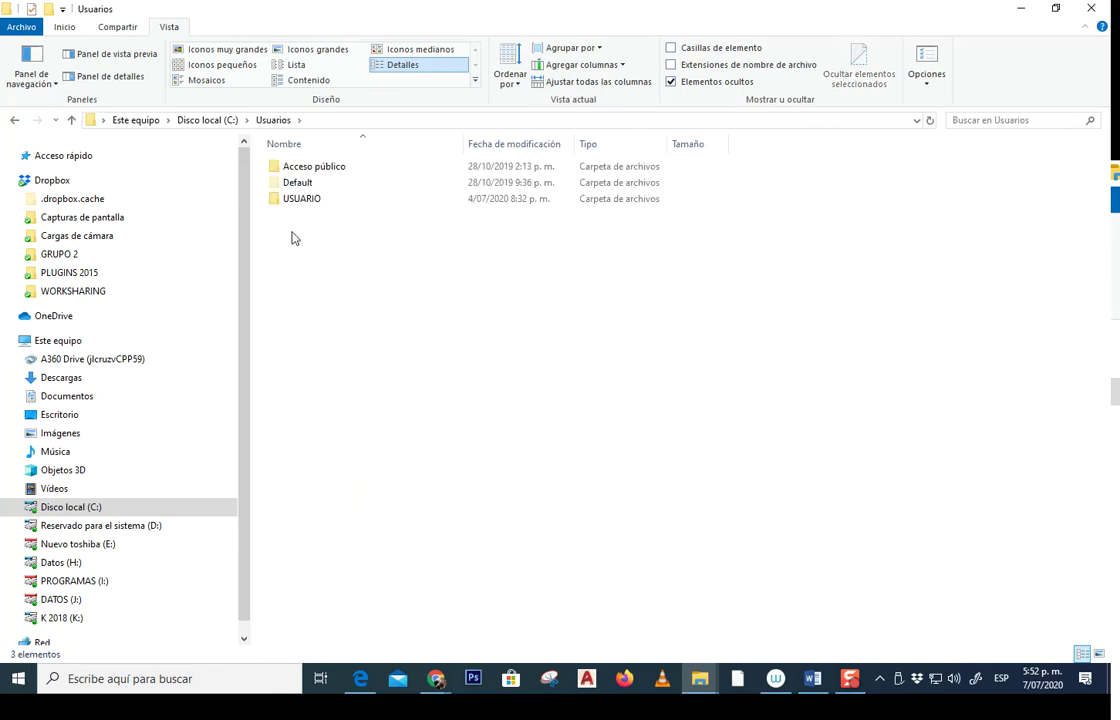
{"action": "double_click", "coordinate": [295, 199]}
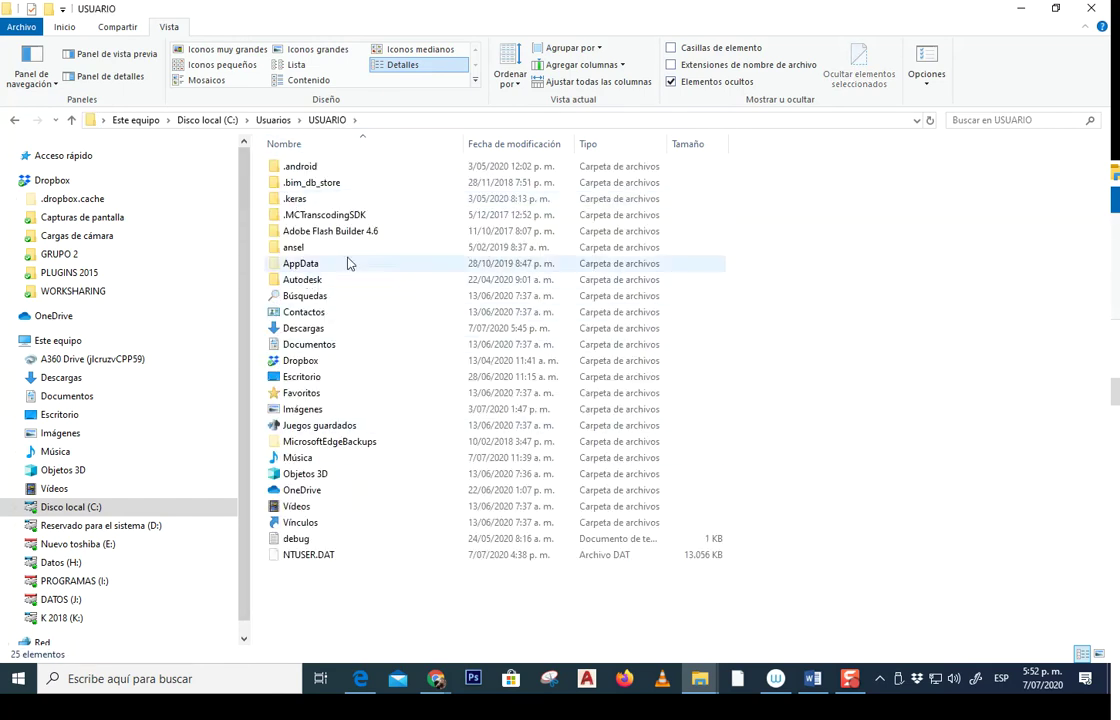
{"action": "left_click", "coordinate": [691, 84]}
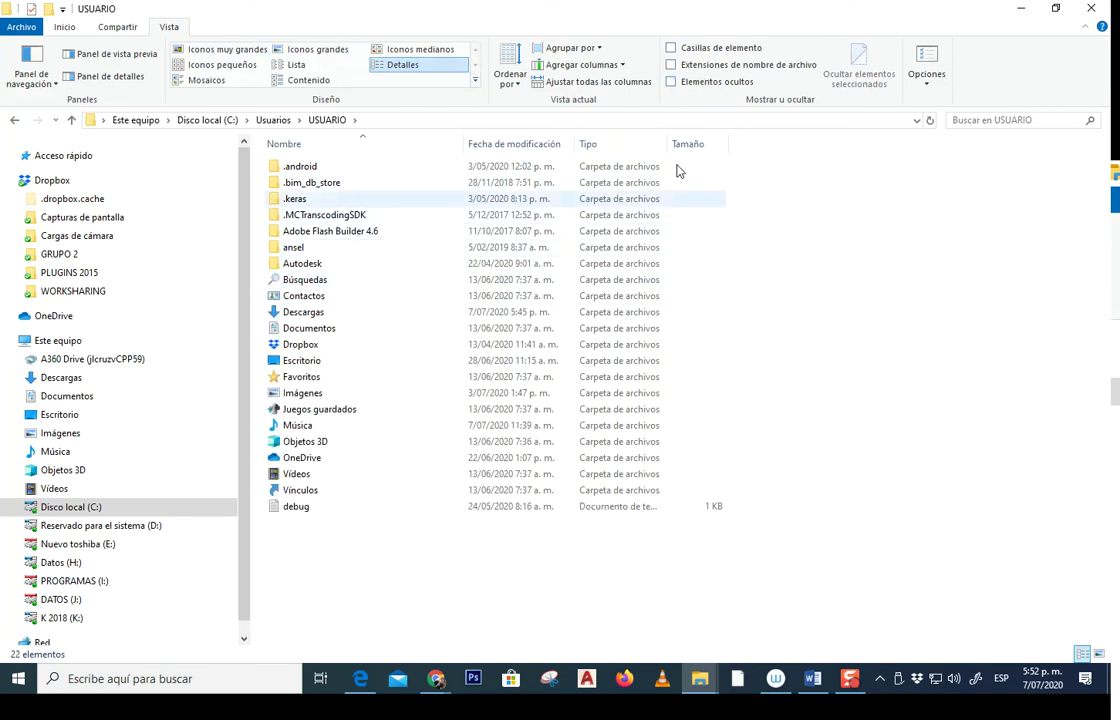
{"action": "left_click", "coordinate": [727, 84]}
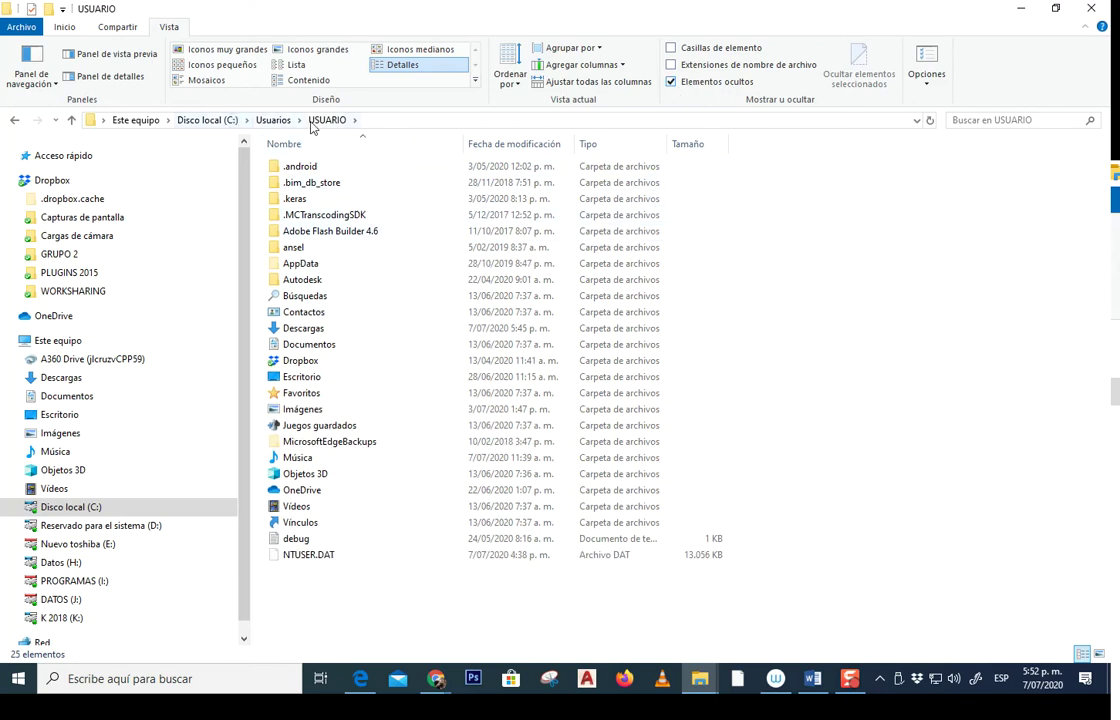
{"action": "double_click", "coordinate": [300, 264]}
{"action": "double_click", "coordinate": [302, 199]}
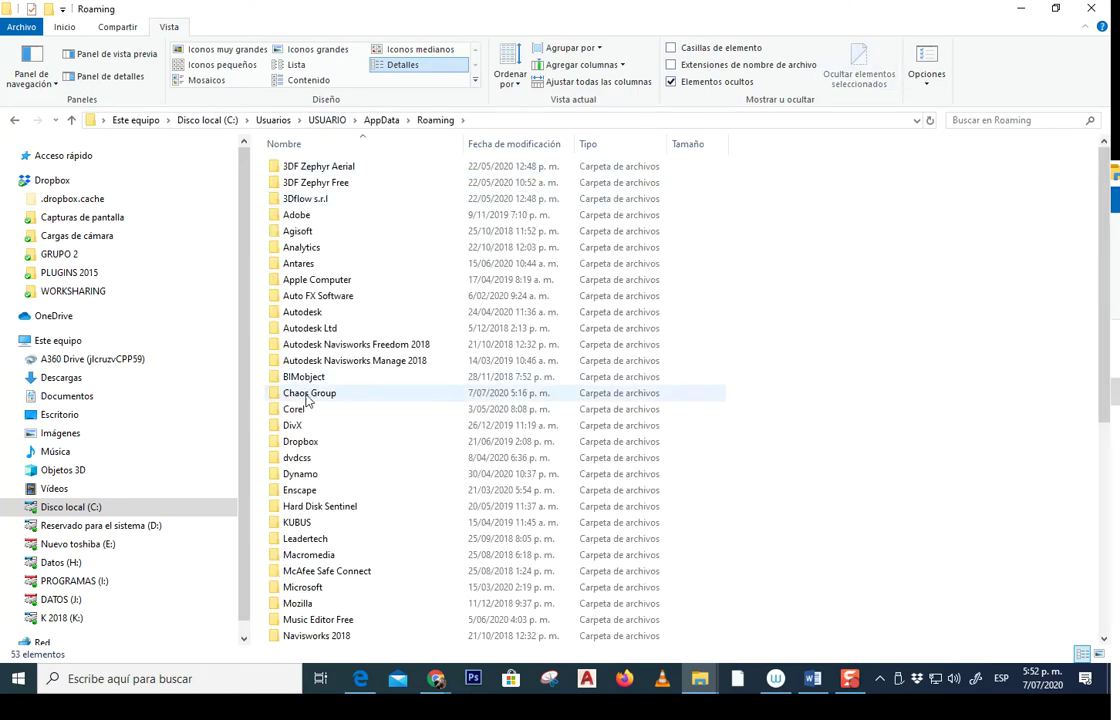
{"action": "left_click", "coordinate": [318, 395]}
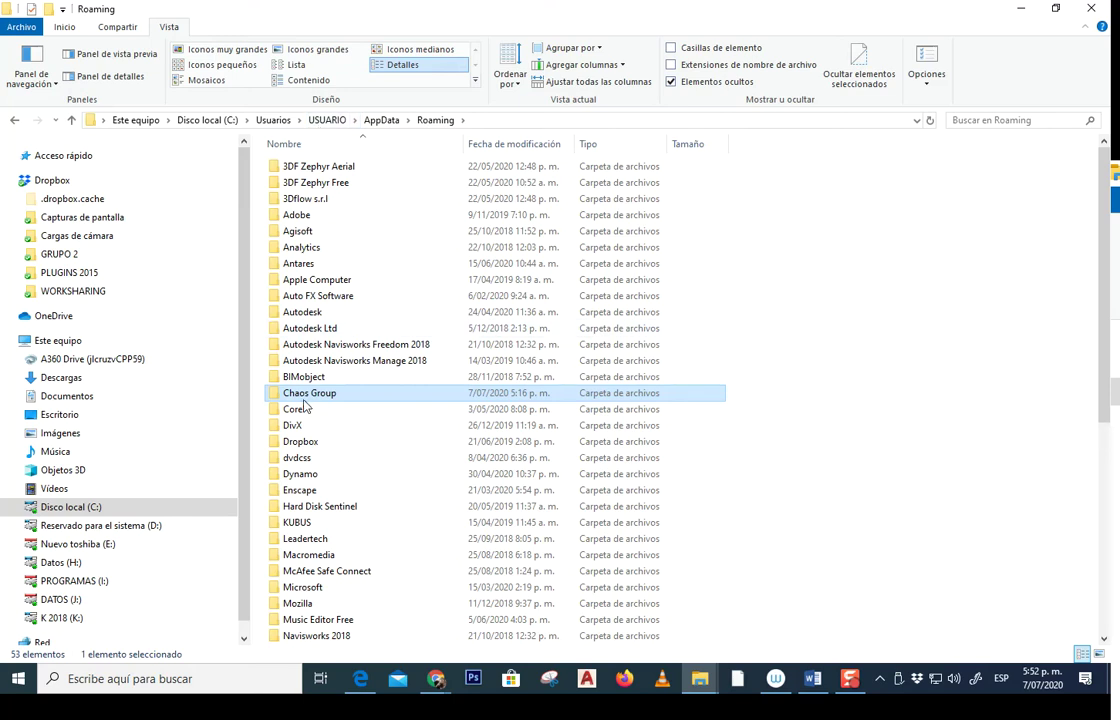
{"action": "left_click", "coordinate": [206, 119]}
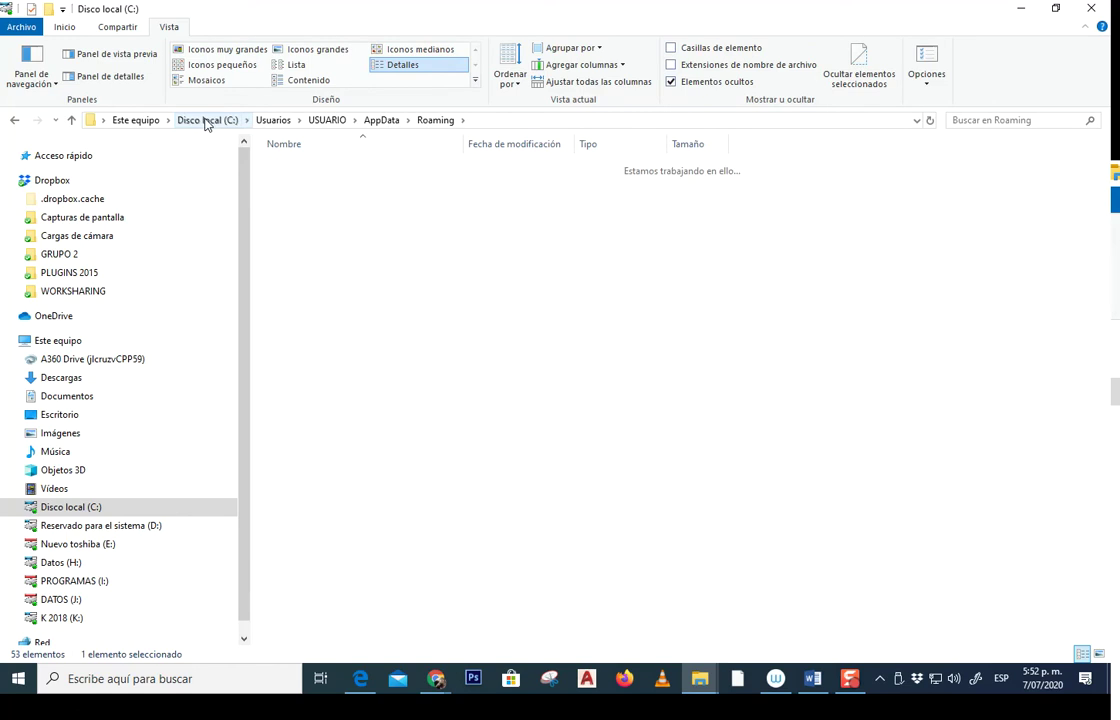
{"action": "double_click", "coordinate": [333, 187]}
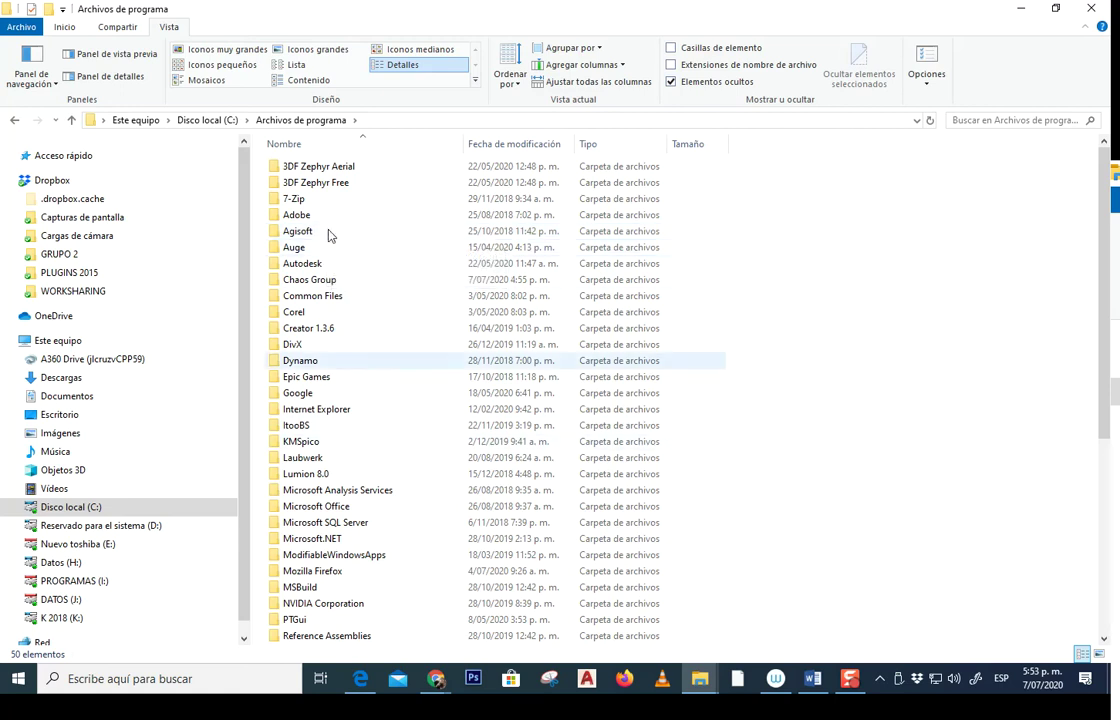
{"action": "left_click", "coordinate": [200, 680]}
{"action": "type", "text": "liberador"}
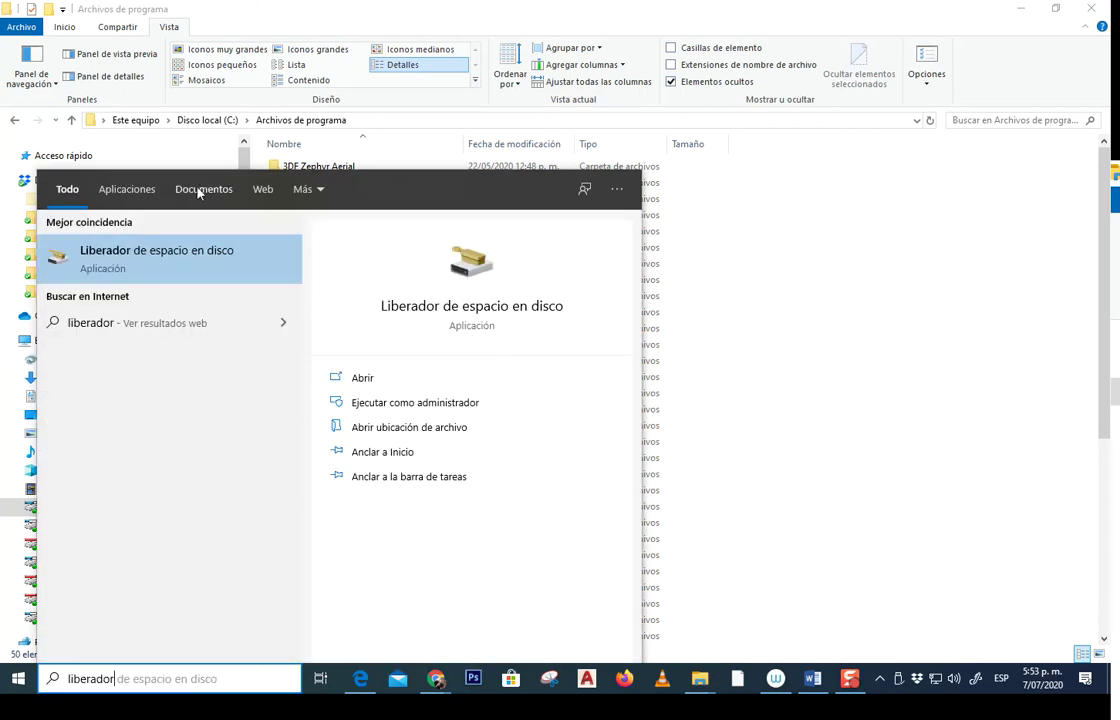
{"action": "left_click", "coordinate": [188, 258]}
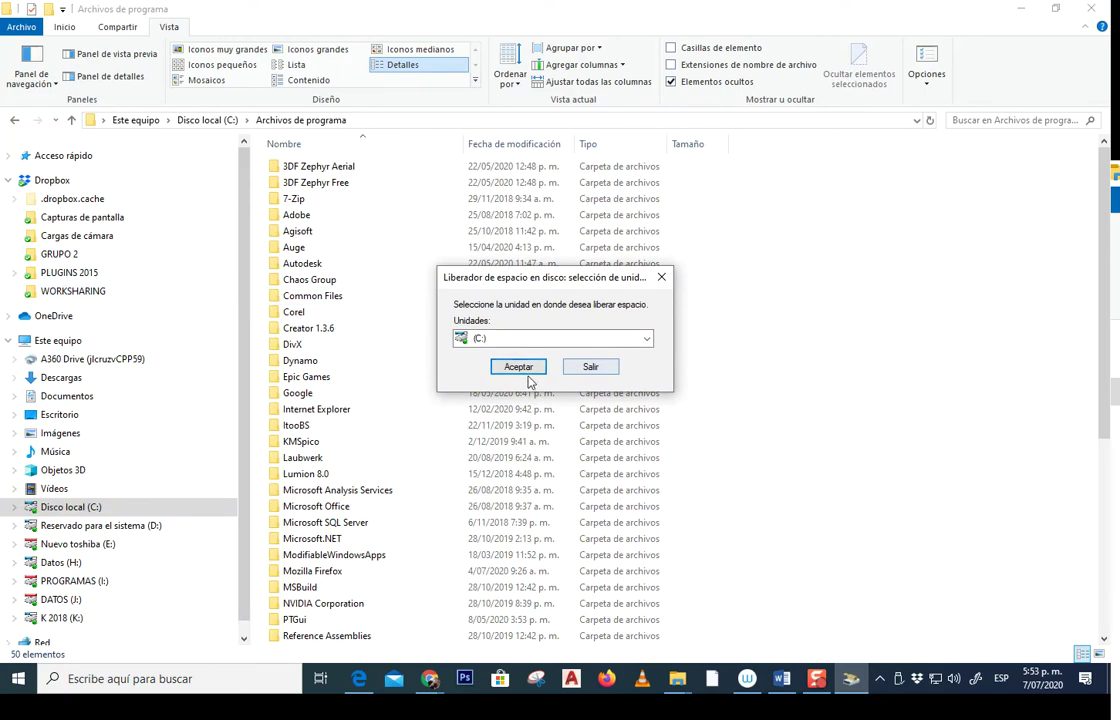
{"action": "left_click", "coordinate": [518, 366]}
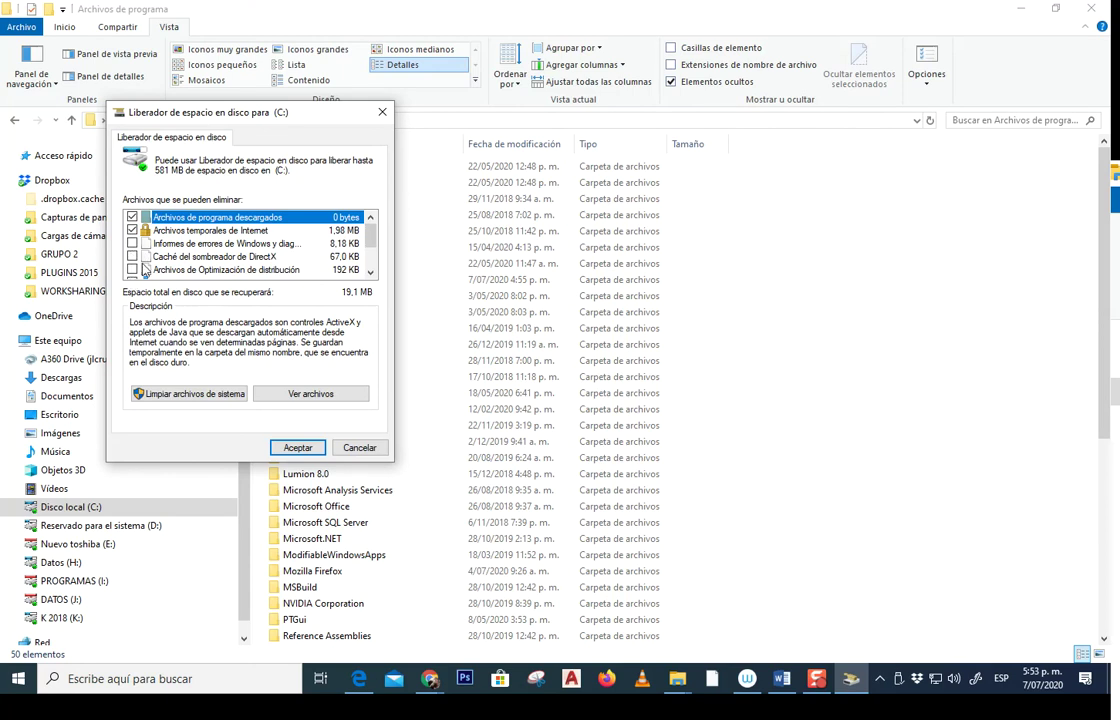
{"action": "scroll", "coordinate": [144, 268], "scroll_direction": "down", "scroll_amount": 2}
{"action": "scroll", "coordinate": [122, 240], "scroll_direction": "up", "scroll_amount": 2}
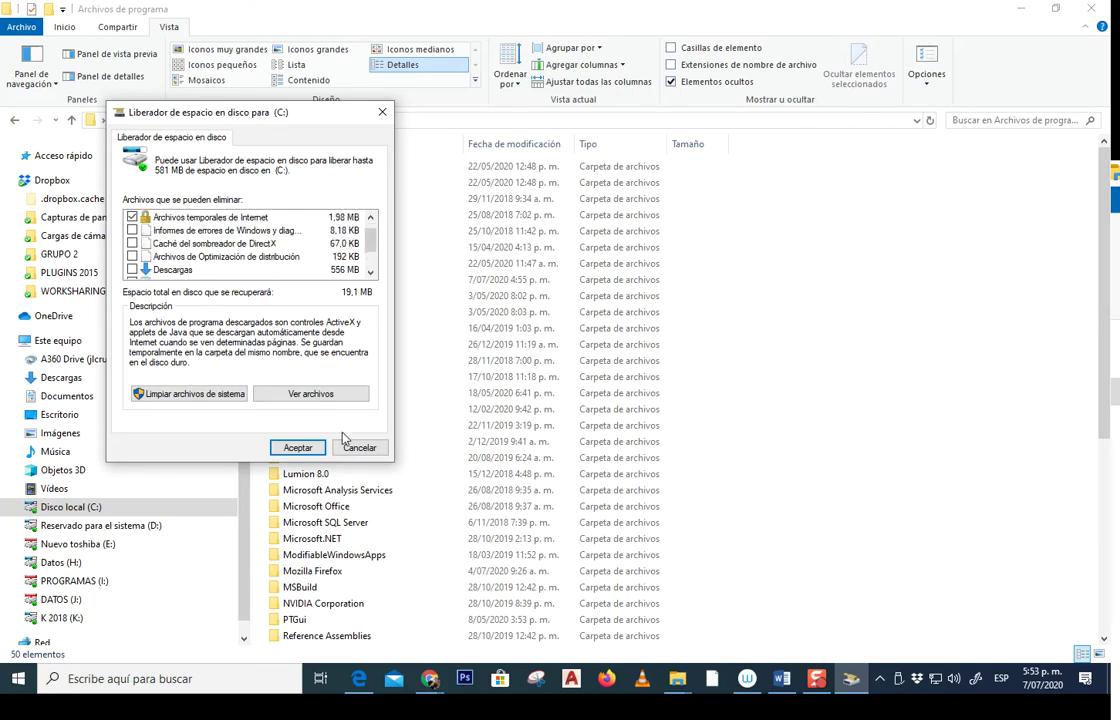
{"action": "left_click", "coordinate": [303, 448]}
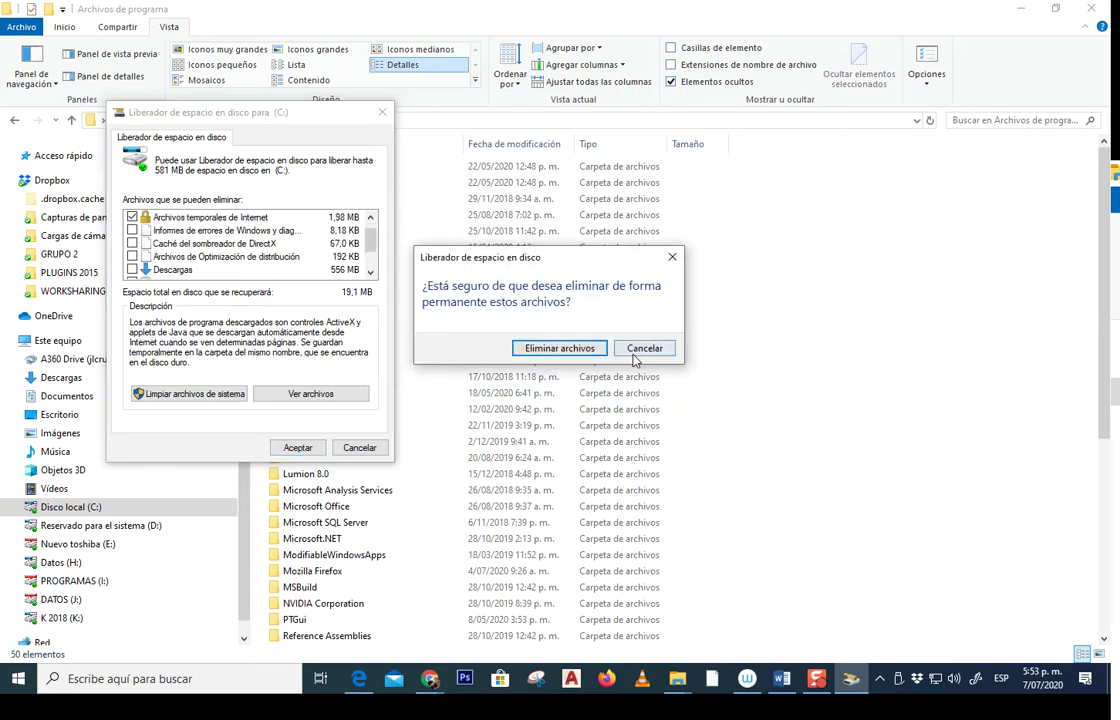
{"action": "left_click", "coordinate": [638, 347]}
{"action": "left_click", "coordinate": [357, 450]}
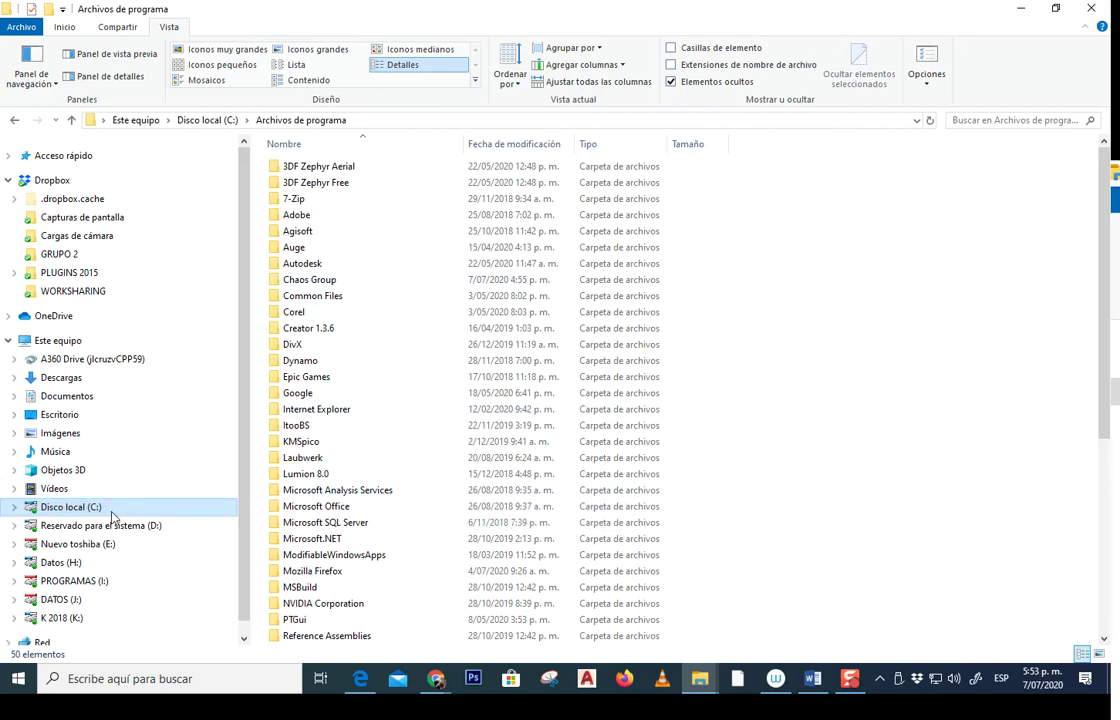
Show drive K 2018 (K:), then push the License Server window nearly off screen to reach the desktop
{"action": "left_click", "coordinate": [66, 620]}
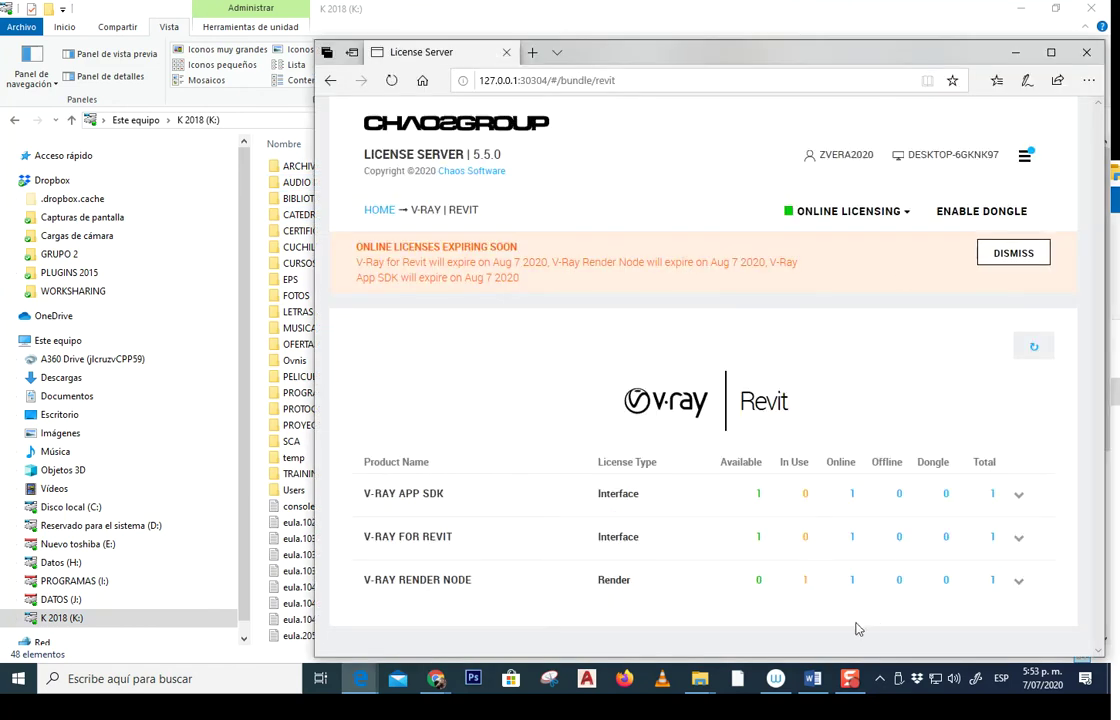
{"action": "left_click_drag", "start_coordinate": [762, 62], "coordinate": [713, 64]}
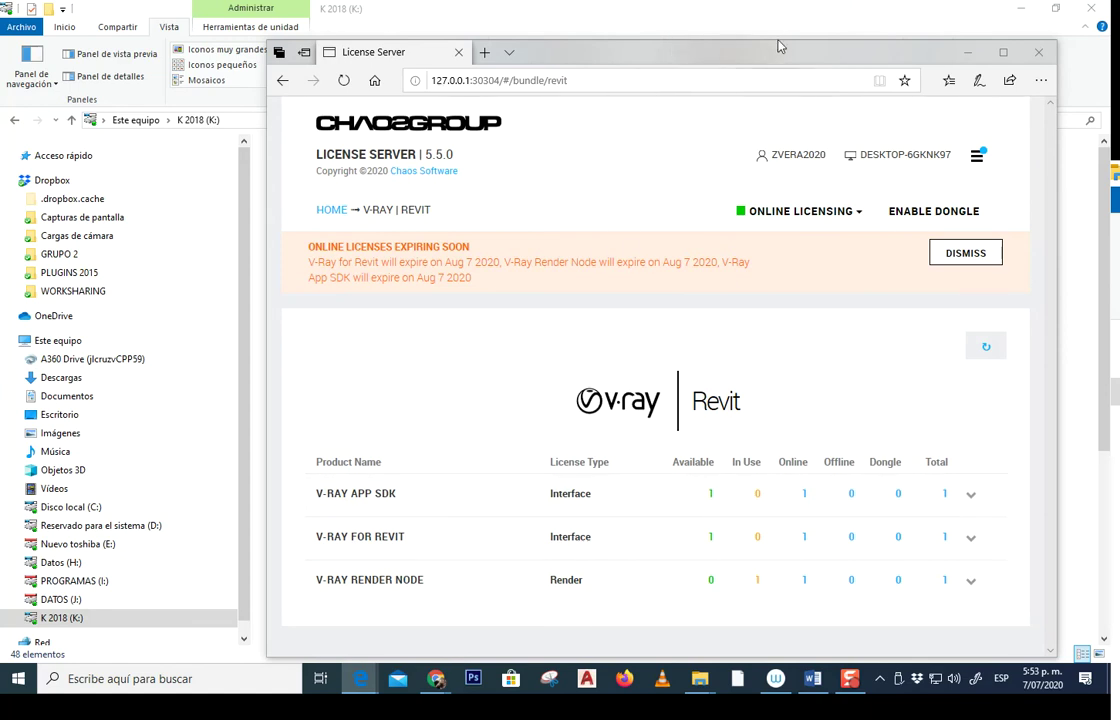
{"action": "left_click_drag", "start_coordinate": [820, 56], "coordinate": [624, 60]}
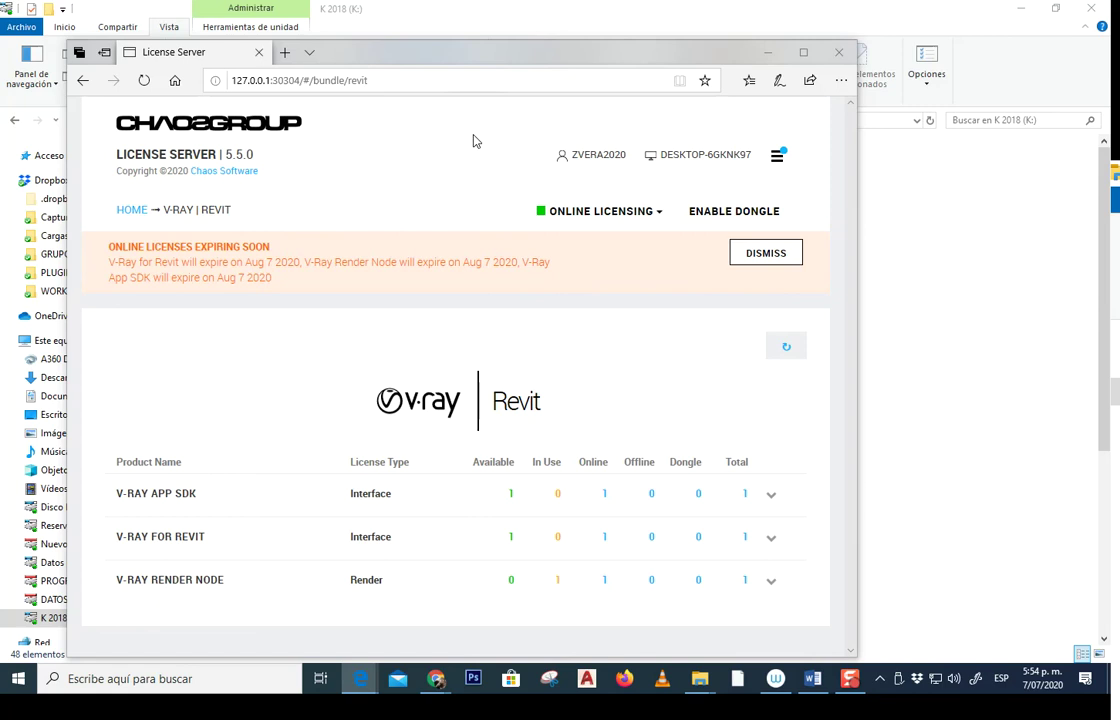
{"action": "mouse_move", "coordinate": [531, 57]}
{"action": "left_mouse_down"}
{"action": "mouse_move", "coordinate": [594, 45]}
{"action": "mouse_move", "coordinate": [576, 42]}
{"action": "left_mouse_up"}
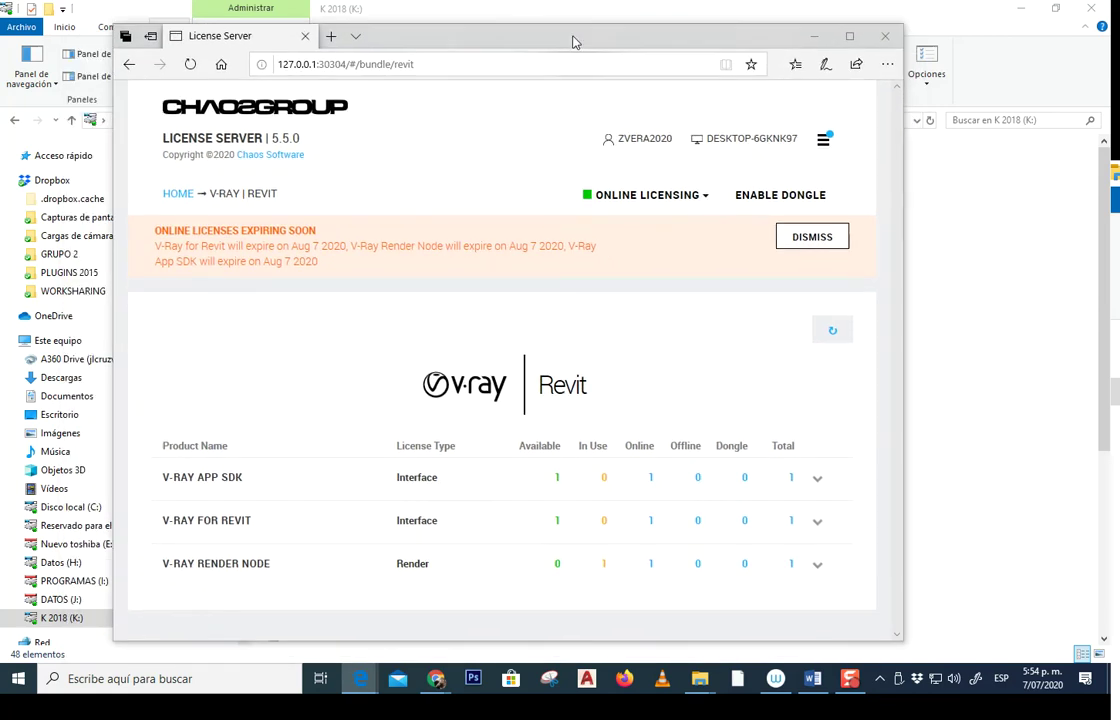
{"action": "left_click_drag", "start_coordinate": [748, 37], "coordinate": [5, 78]}
{"action": "left_click", "coordinate": [1020, 9]}
Launch Revit 2018 from the desktop and open the BASES 9 CUBOS_EXP_VI project in 3D
{"action": "left_click", "coordinate": [1012, 15]}
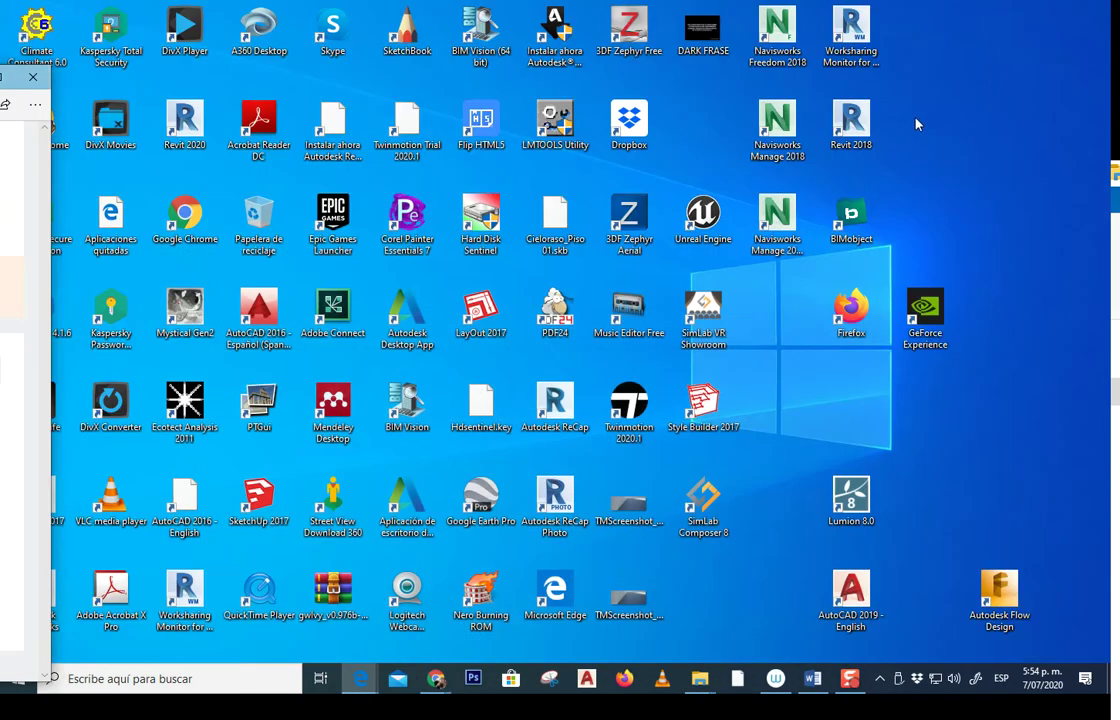
{"action": "double_click", "coordinate": [851, 122]}
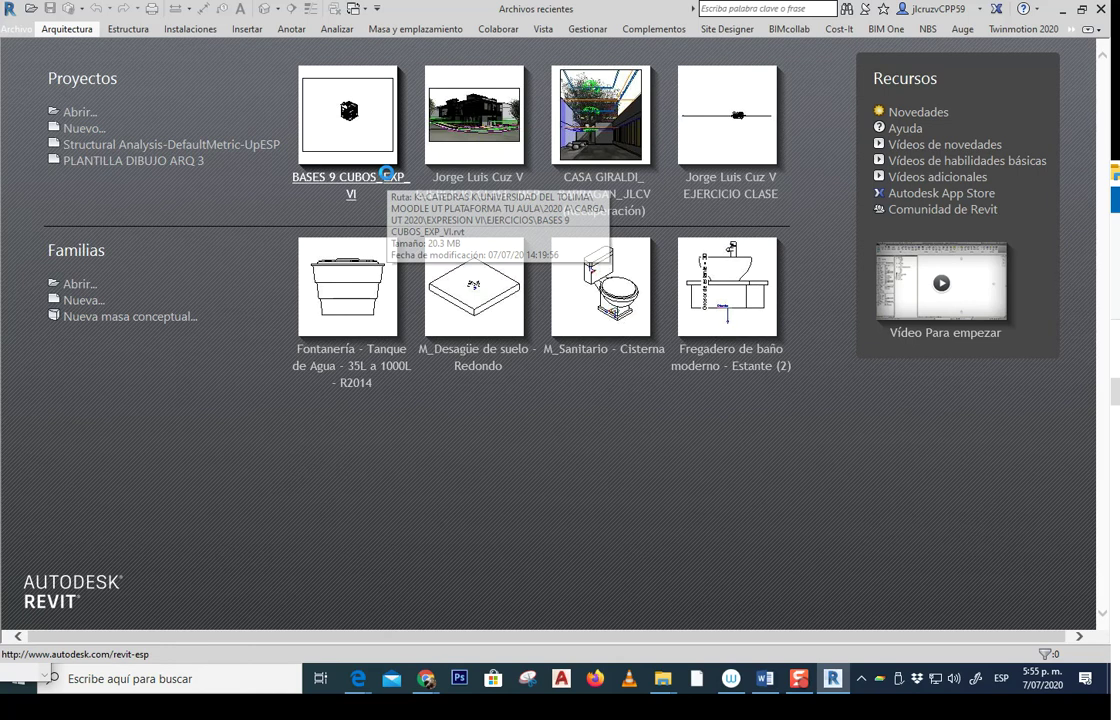
{"action": "left_click", "coordinate": [386, 179]}
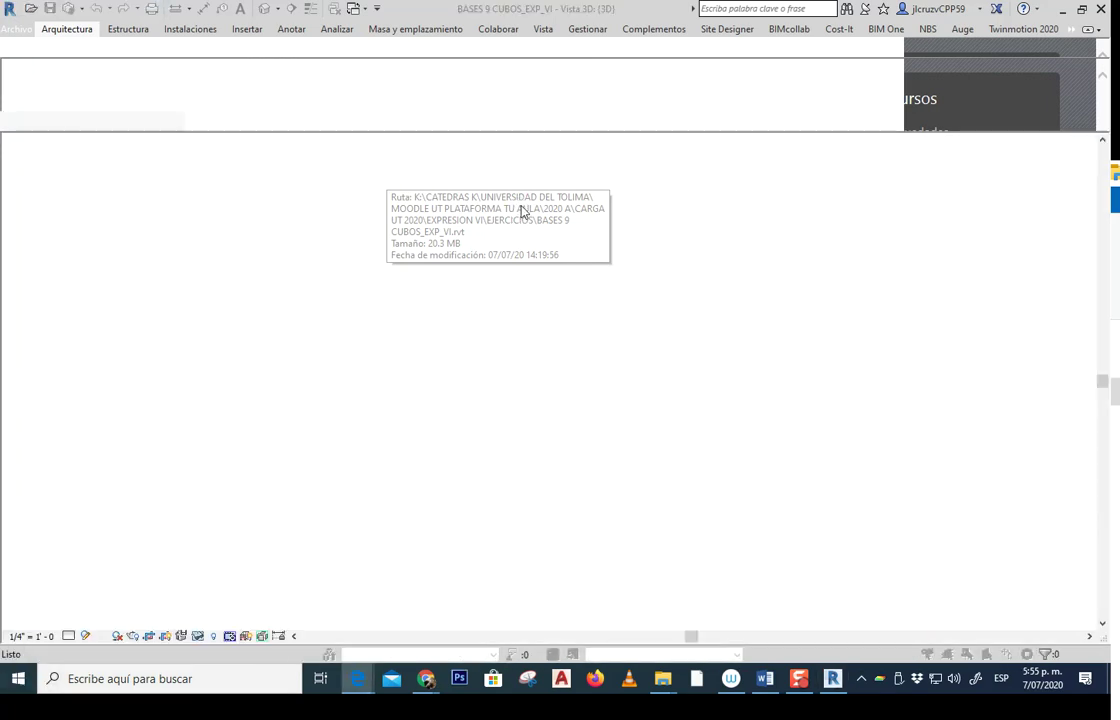
{"action": "left_click", "coordinate": [1071, 29]}
From Revit's V-Ray tab, open the License Server 5.5.0 page showing licences expiring Aug 7 2020
{"action": "left_click", "coordinate": [1060, 47]}
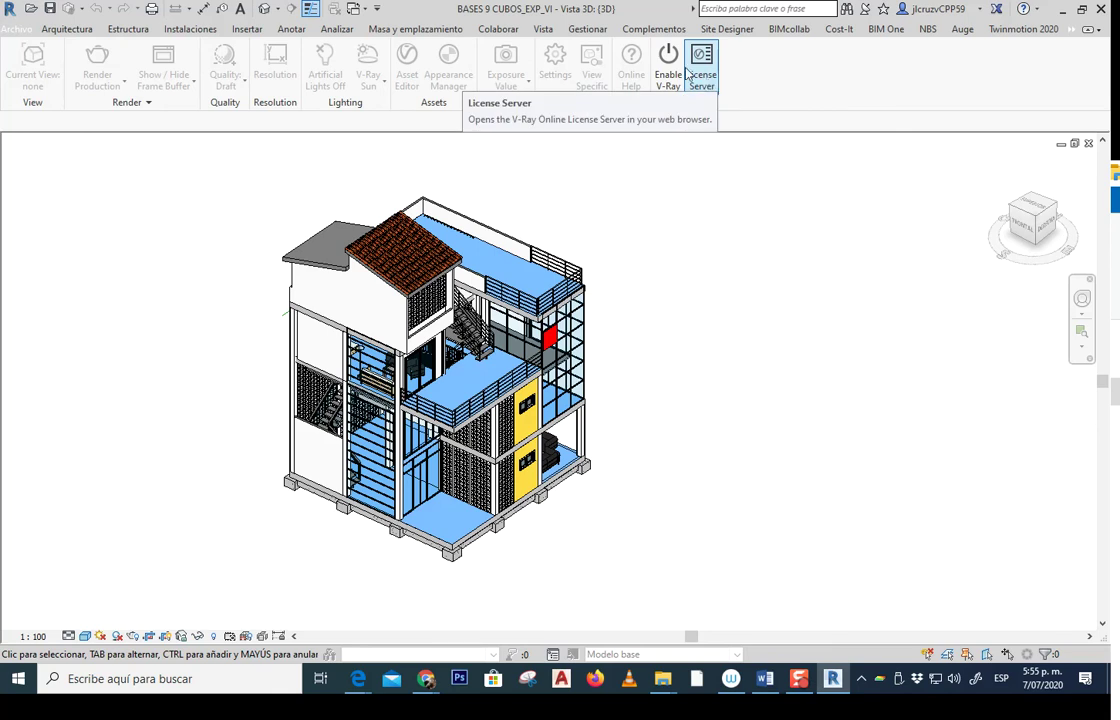
{"action": "left_click", "coordinate": [706, 78]}
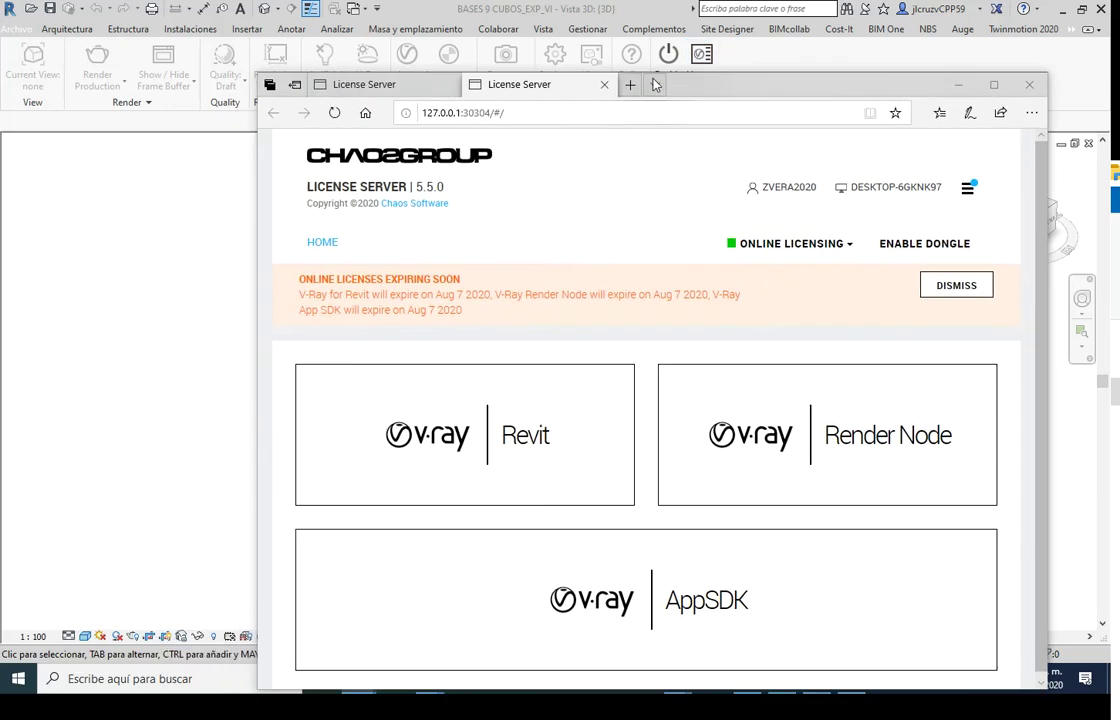
Disable dongle licensing on the Chaos License Server page, then return to Revit and re-enable V-Ray
{"action": "left_click", "coordinate": [993, 88]}
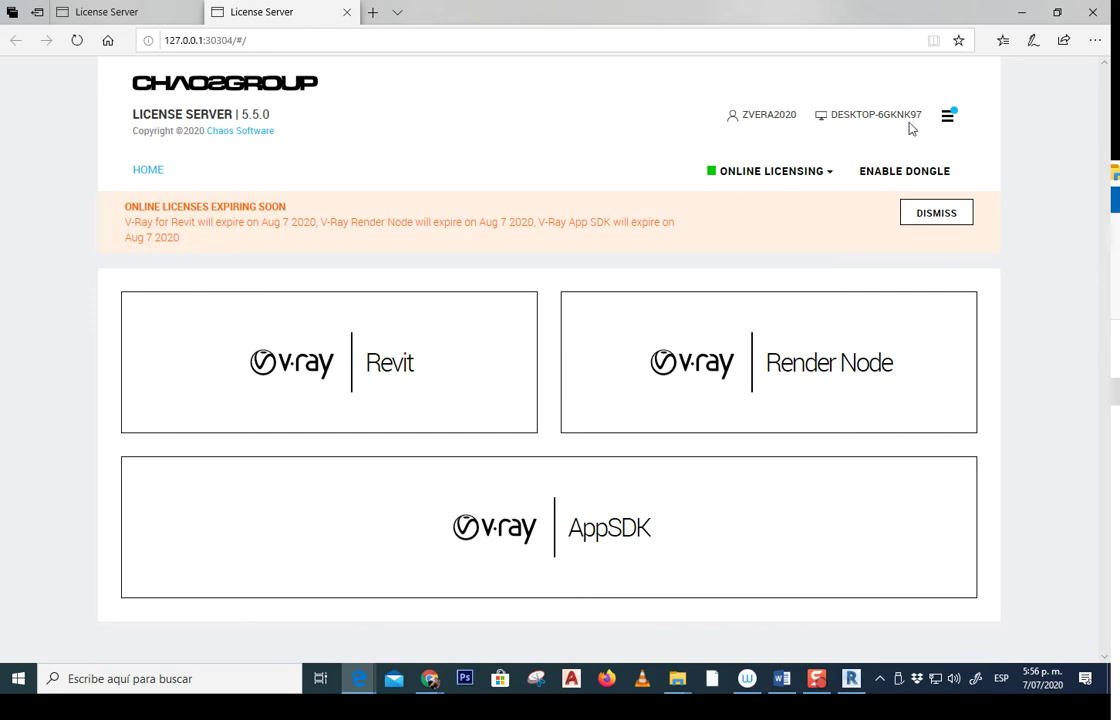
{"action": "left_click", "coordinate": [851, 679]}
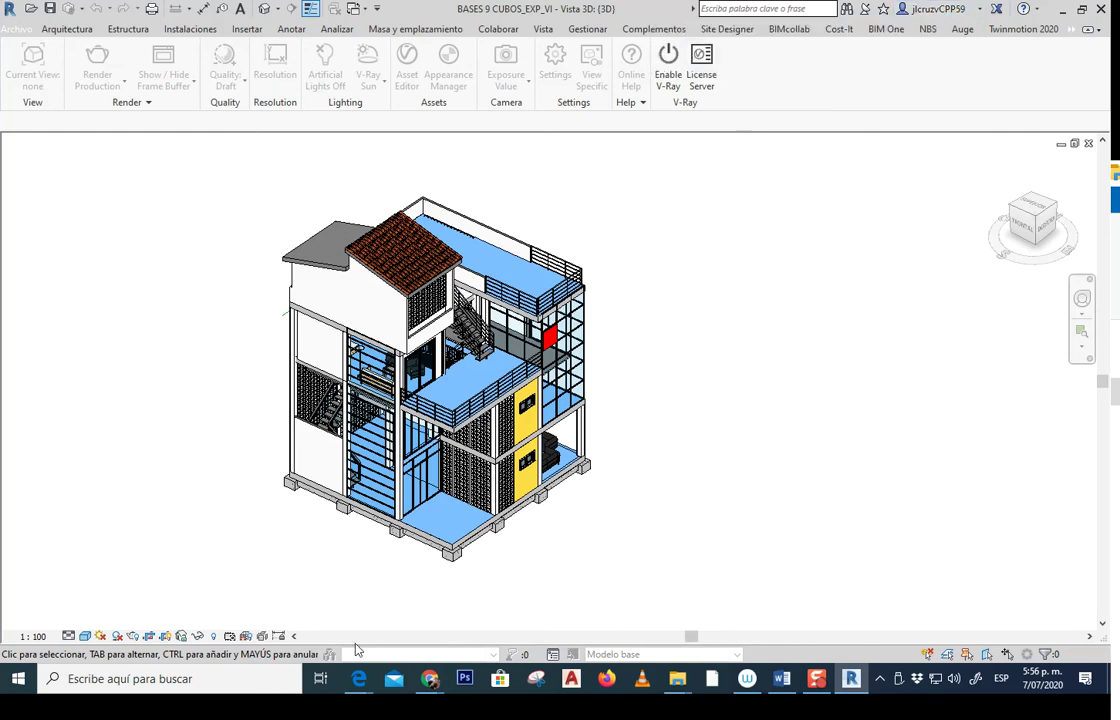
{"action": "mouse_move", "coordinate": [358, 679]}
{"action": "left_click", "coordinate": [455, 598]}
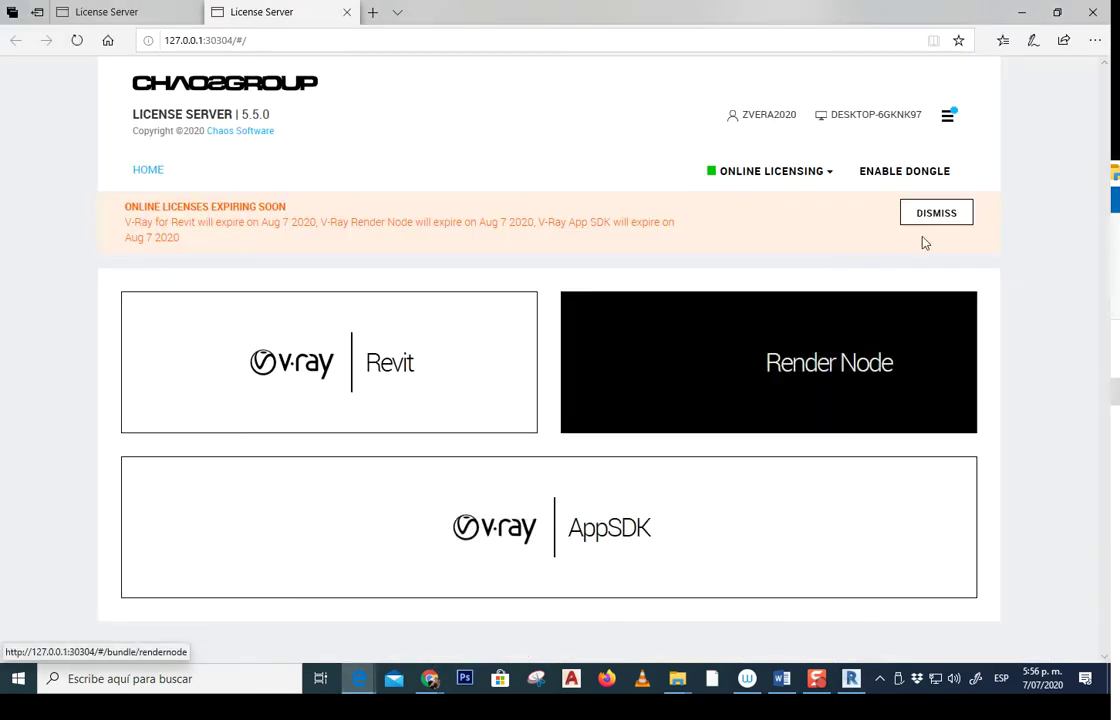
{"action": "left_click", "coordinate": [925, 177]}
{"action": "left_click", "coordinate": [922, 180]}
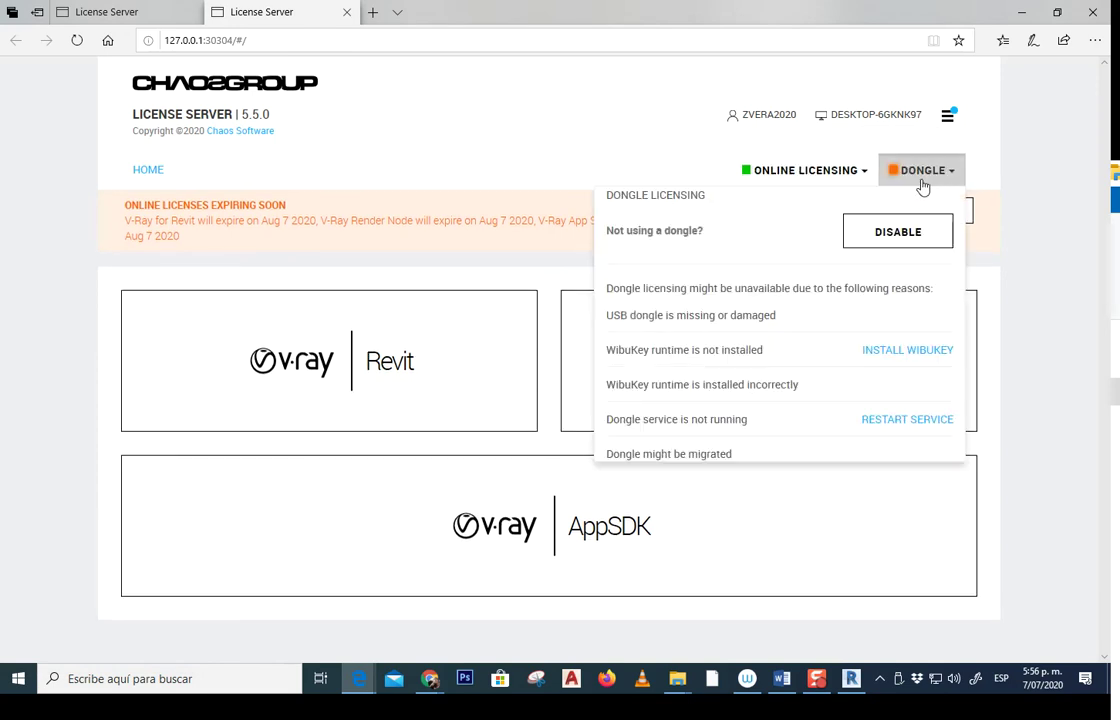
{"action": "left_click", "coordinate": [915, 232]}
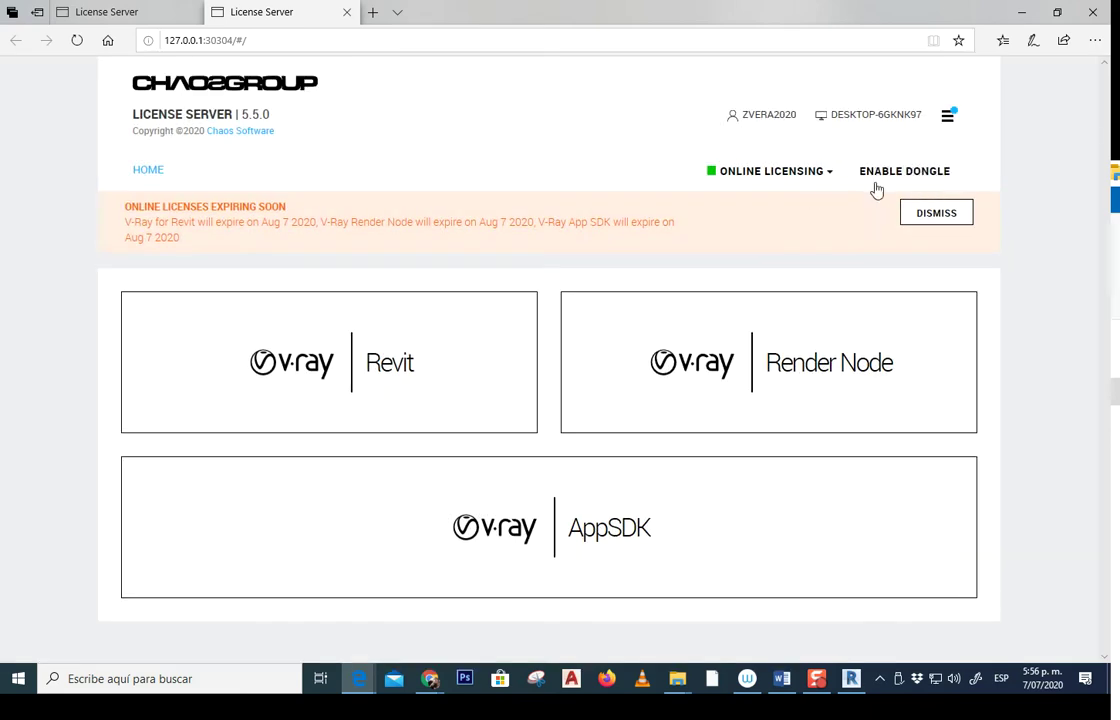
{"action": "left_click", "coordinate": [851, 678]}
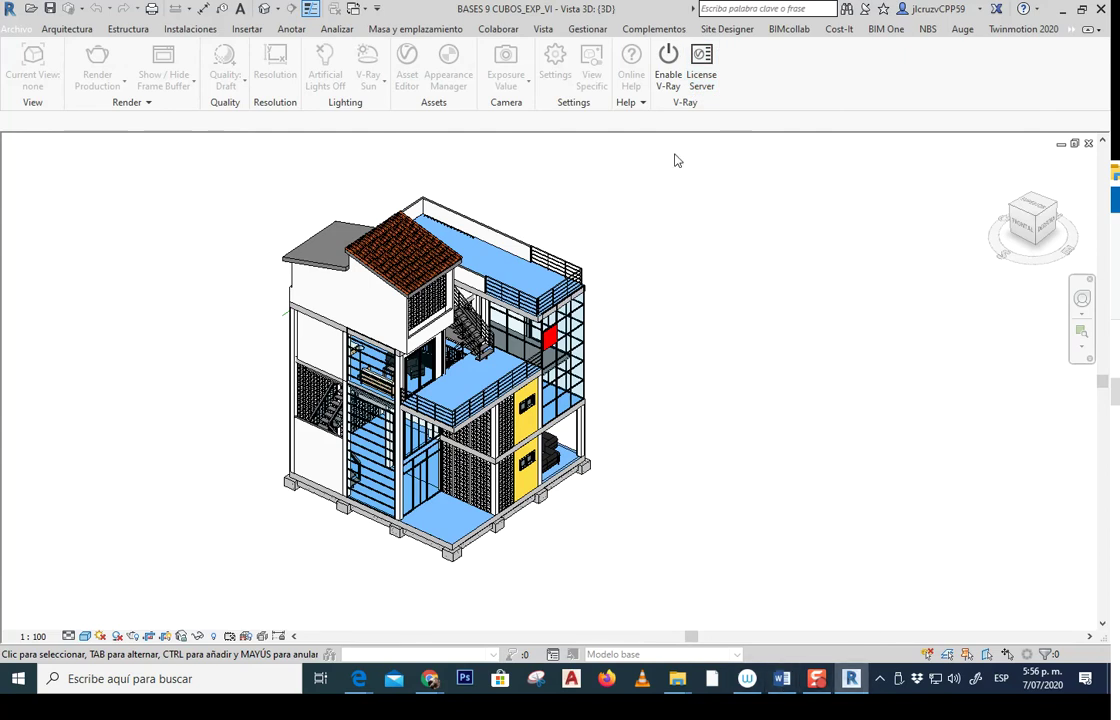
{"action": "left_click", "coordinate": [668, 75]}
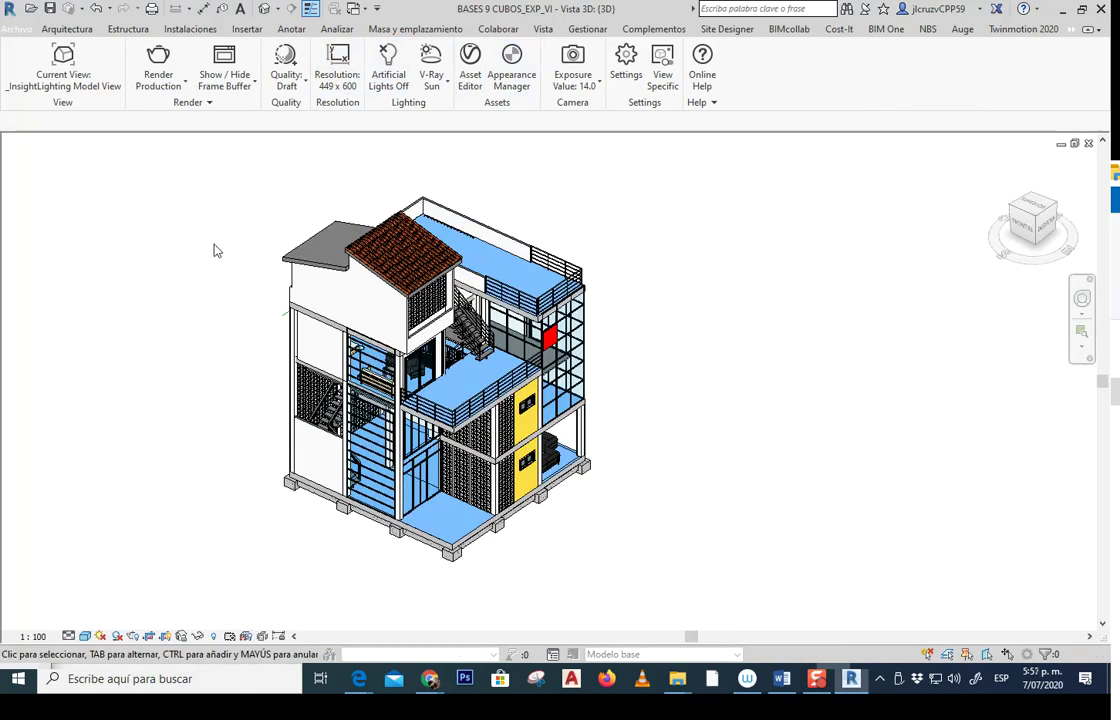
Pan, zoom and orbit the 3D building view, then bring up the Project Browser with PB
{"action": "middle_click_drag", "start_coordinate": [640, 380], "coordinate": [700, 385]}
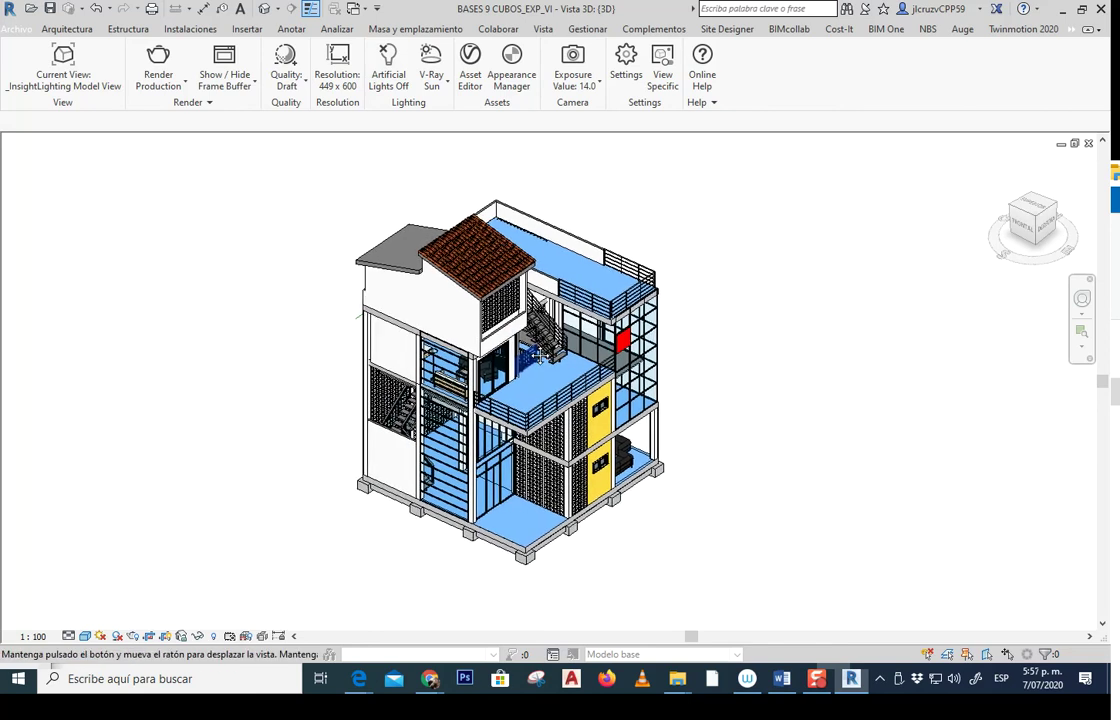
{"action": "scroll", "coordinate": [700, 385], "scroll_direction": "up", "scroll_amount": 1}
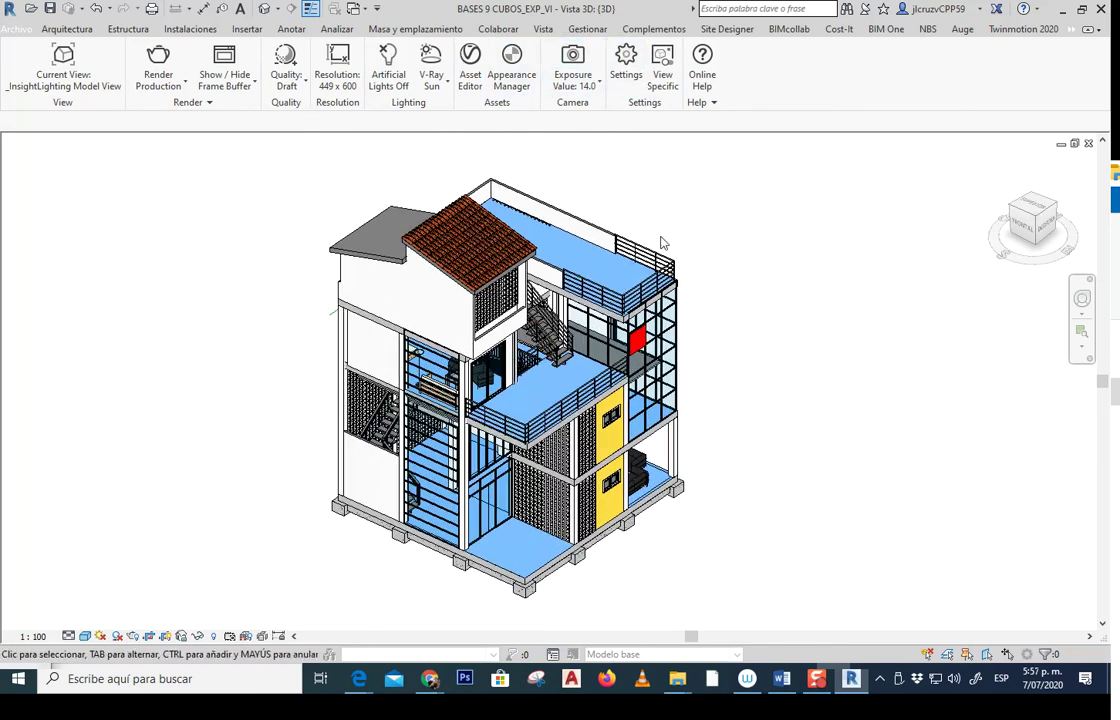
{"action": "middle_click_drag", "start_coordinate": [670, 220], "coordinate": [490, 225], "text": "shift"}
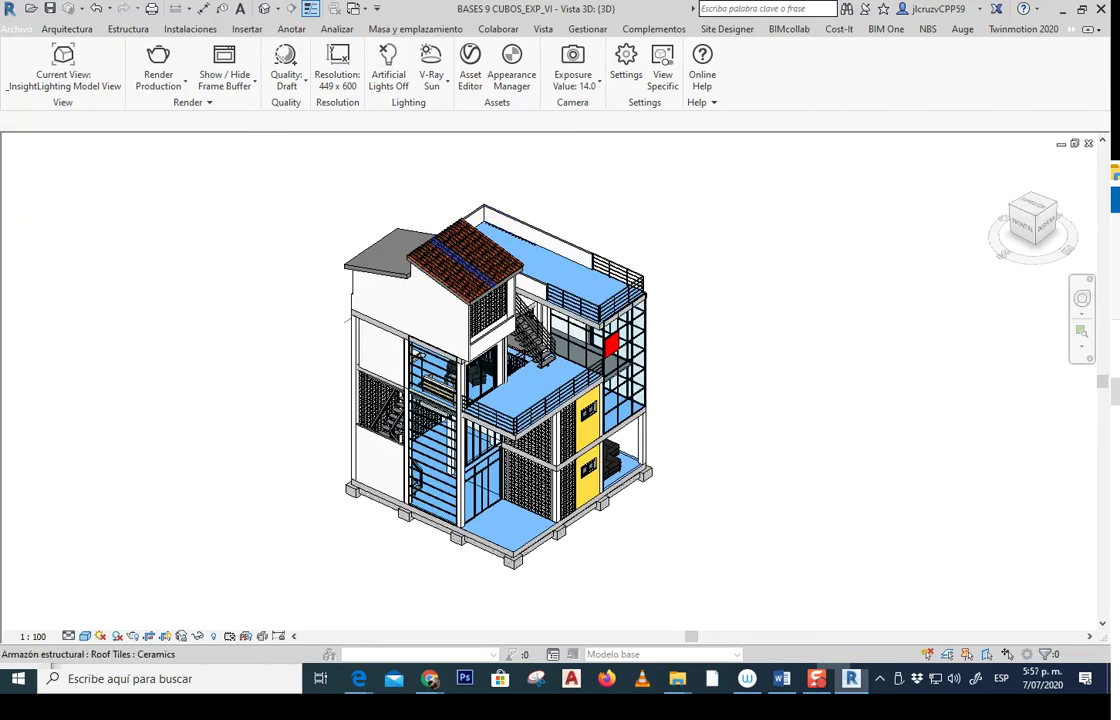
{"action": "key", "text": "p"}
{"action": "key", "text": "b"}
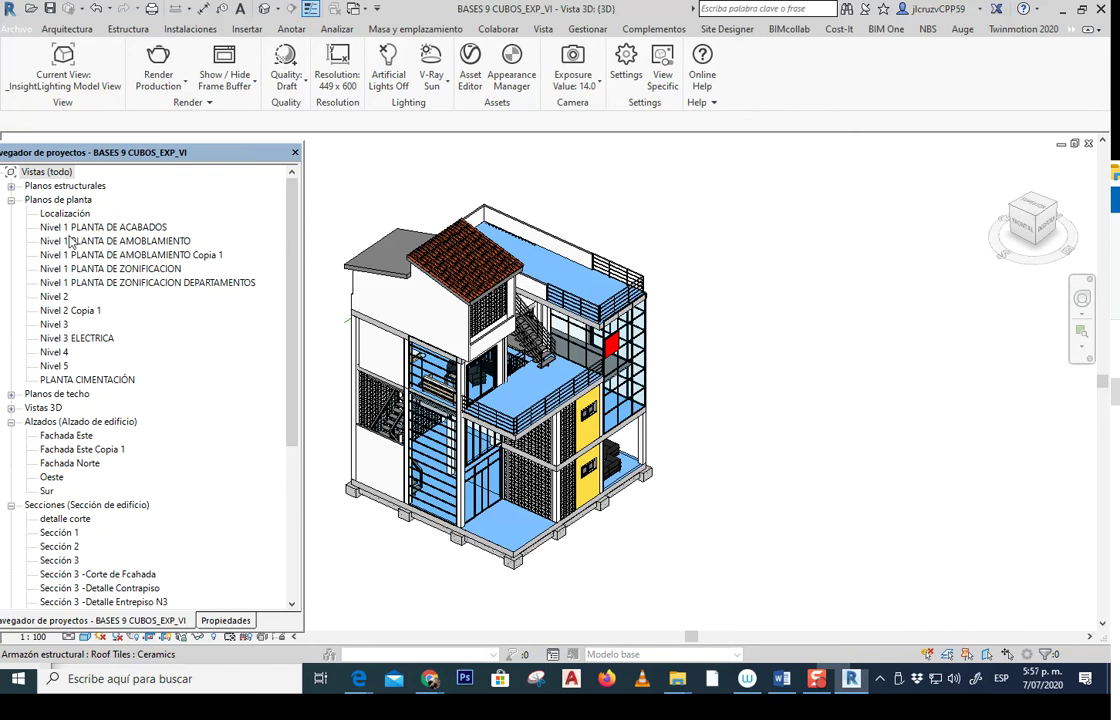
Open the Nivel 1 PLANTA DE AMOBLAMIENTO floor plan from the Project Browser
{"action": "scroll", "coordinate": [92, 457], "scroll_direction": "down", "scroll_amount": 1}
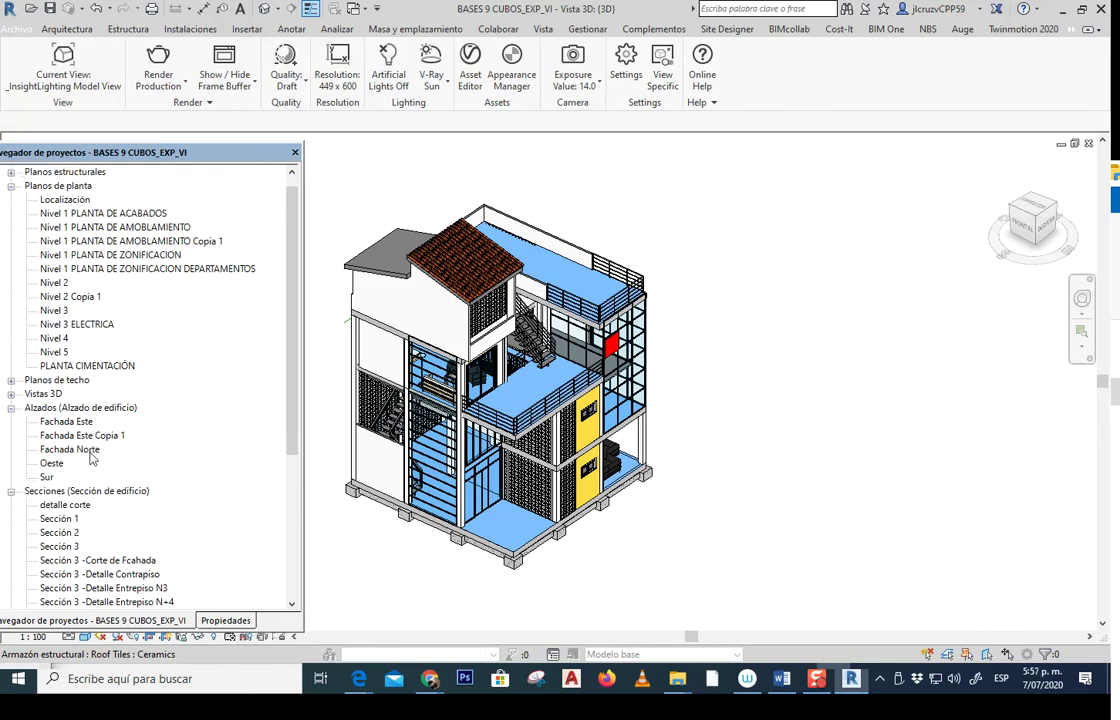
{"action": "left_click", "coordinate": [11, 394]}
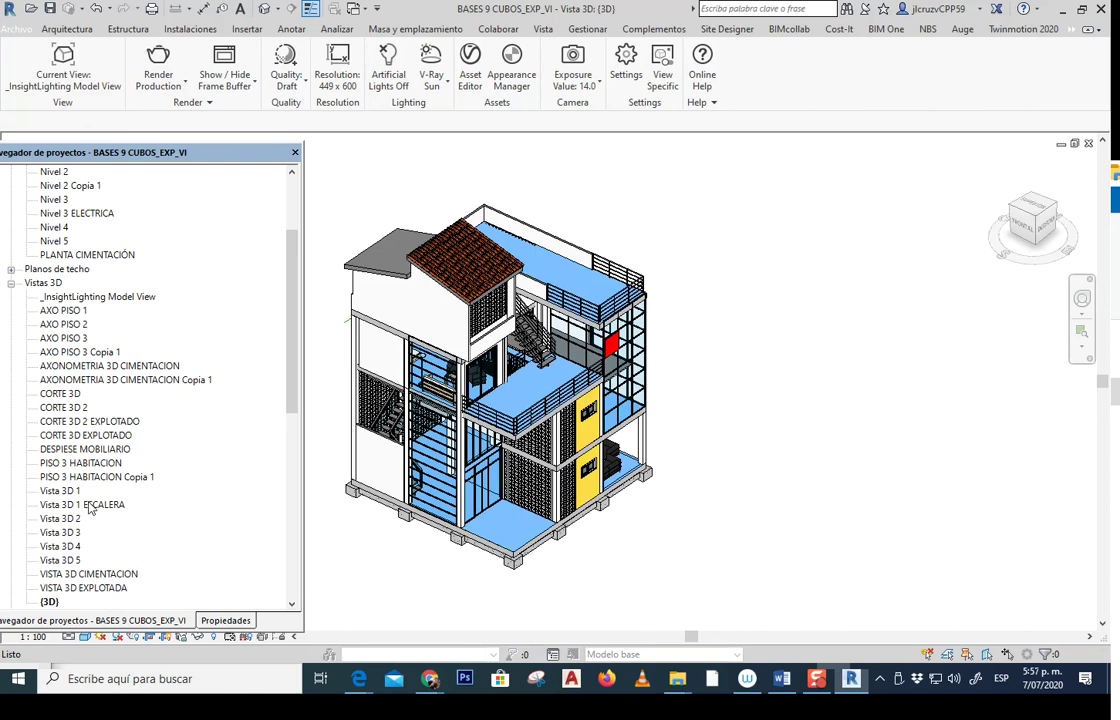
{"action": "left_click", "coordinate": [86, 435]}
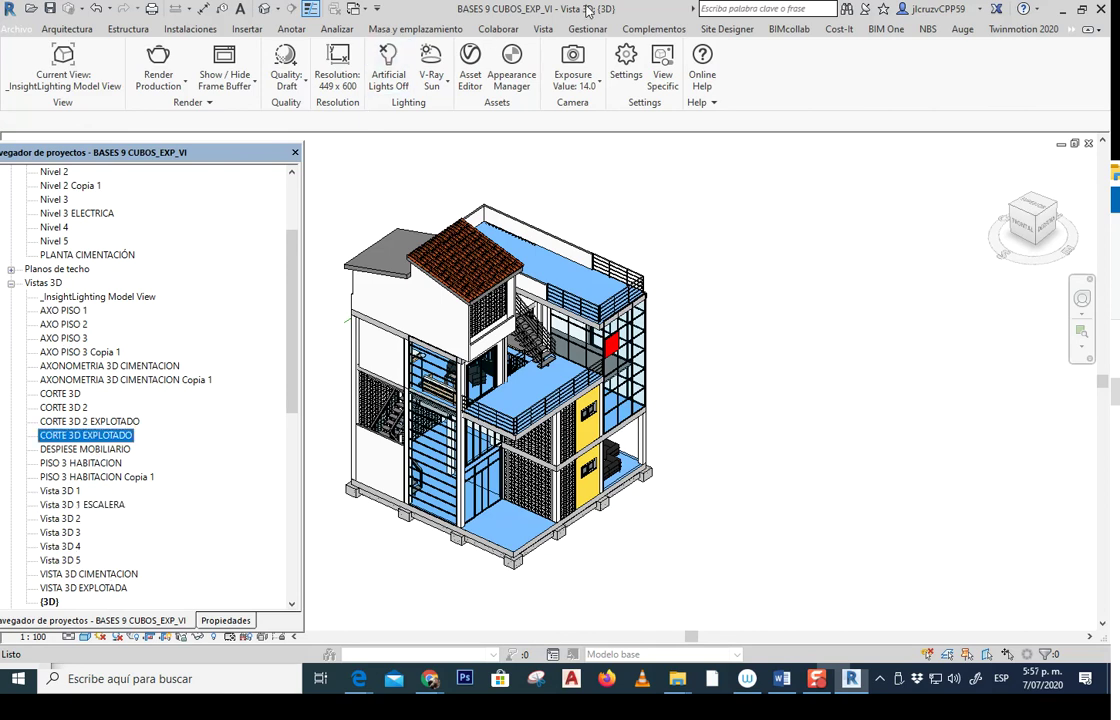
{"action": "scroll", "coordinate": [117, 278], "scroll_direction": "up", "scroll_amount": 1}
{"action": "scroll", "coordinate": [57, 213], "scroll_direction": "up", "scroll_amount": 2}
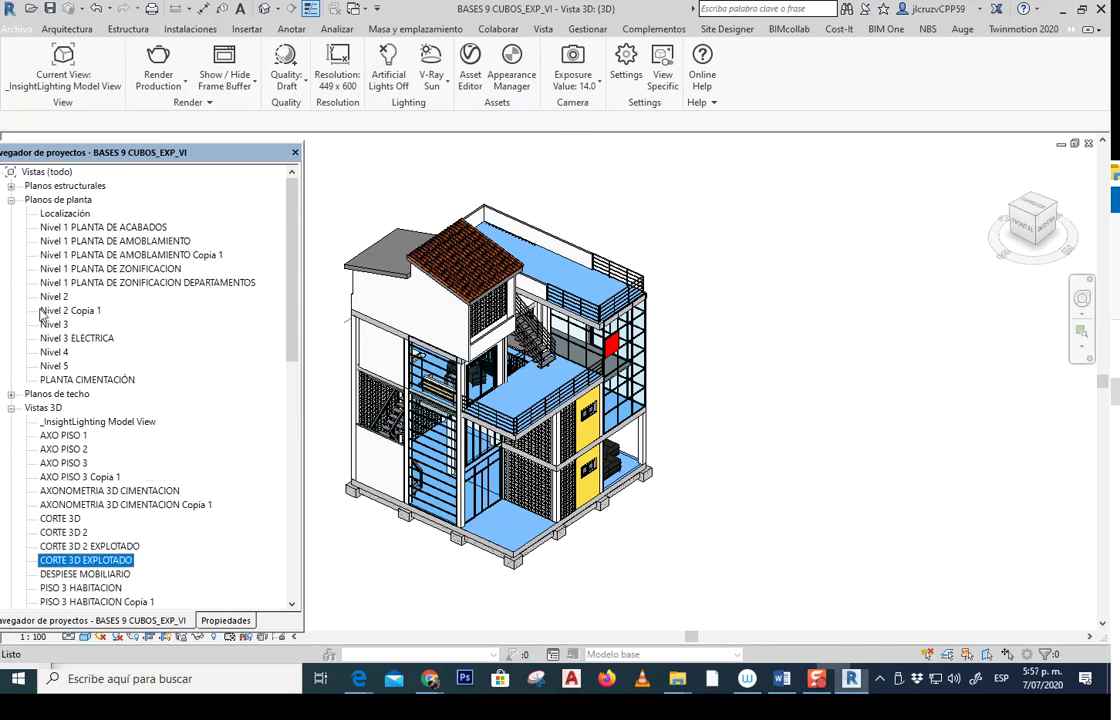
{"action": "left_click", "coordinate": [57, 270]}
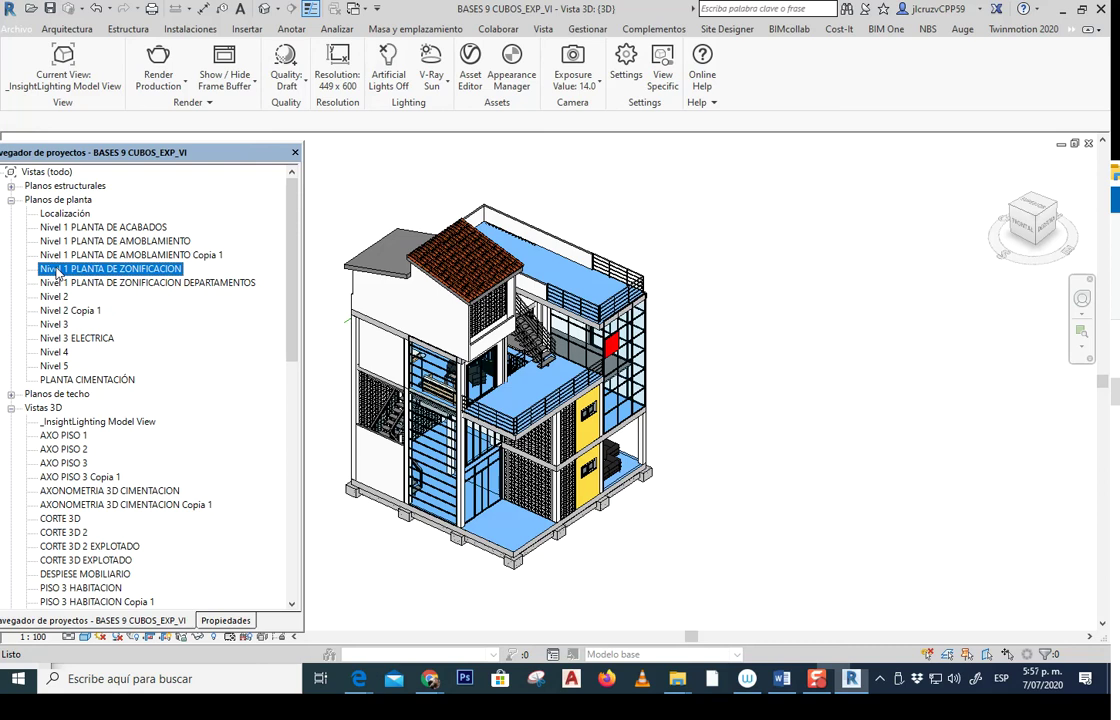
{"action": "double_click", "coordinate": [52, 242]}
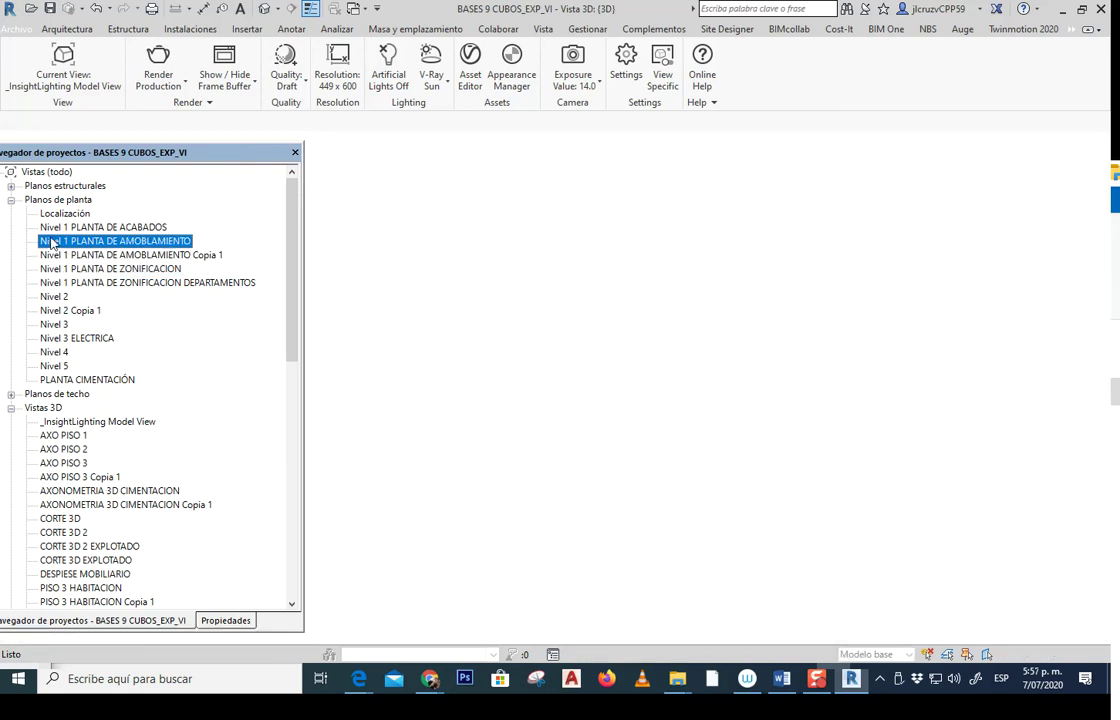
Bring up the Vista tab's Vista 3D creation options
{"action": "scroll", "coordinate": [580, 300], "scroll_direction": "down", "scroll_amount": 3}
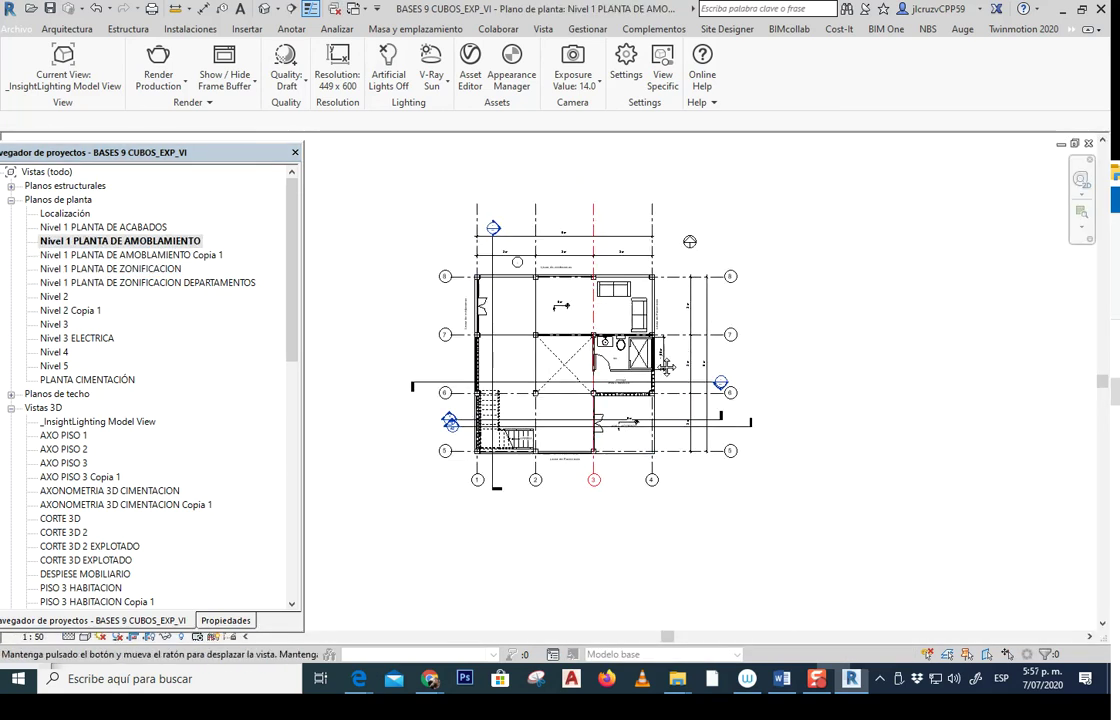
{"action": "left_click", "coordinate": [545, 42]}
{"action": "left_click", "coordinate": [502, 78]}
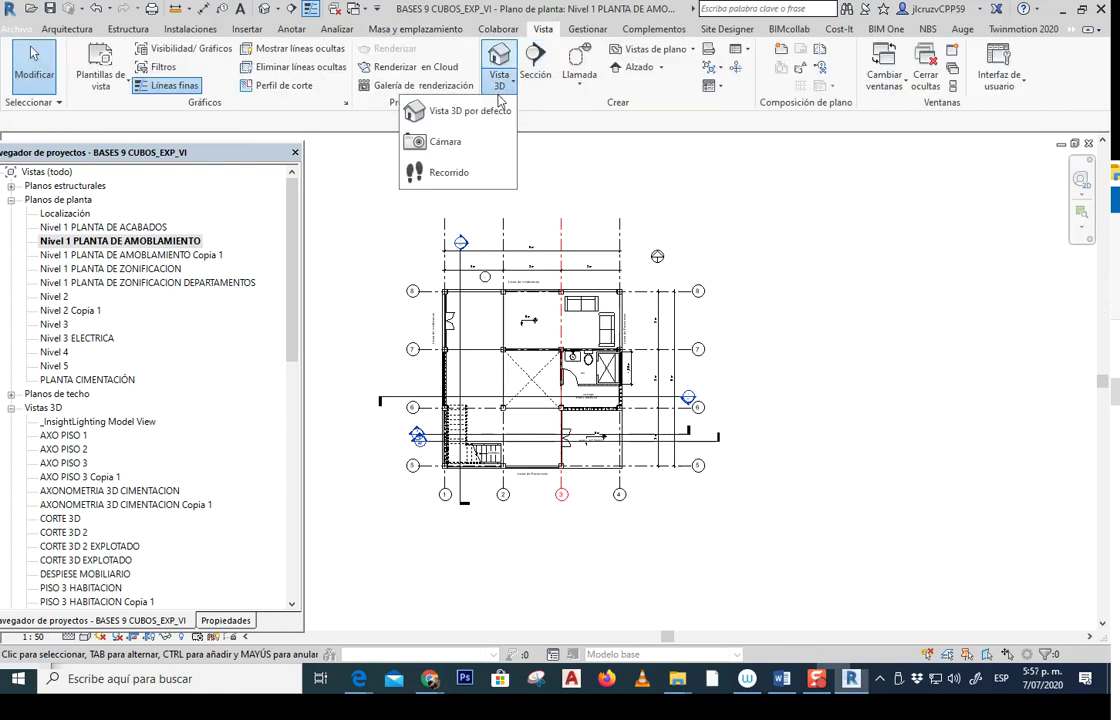
Uncheck Recortar vista and Recorte de anotación in the floor plan's Properties
{"action": "left_click", "coordinate": [447, 142]}
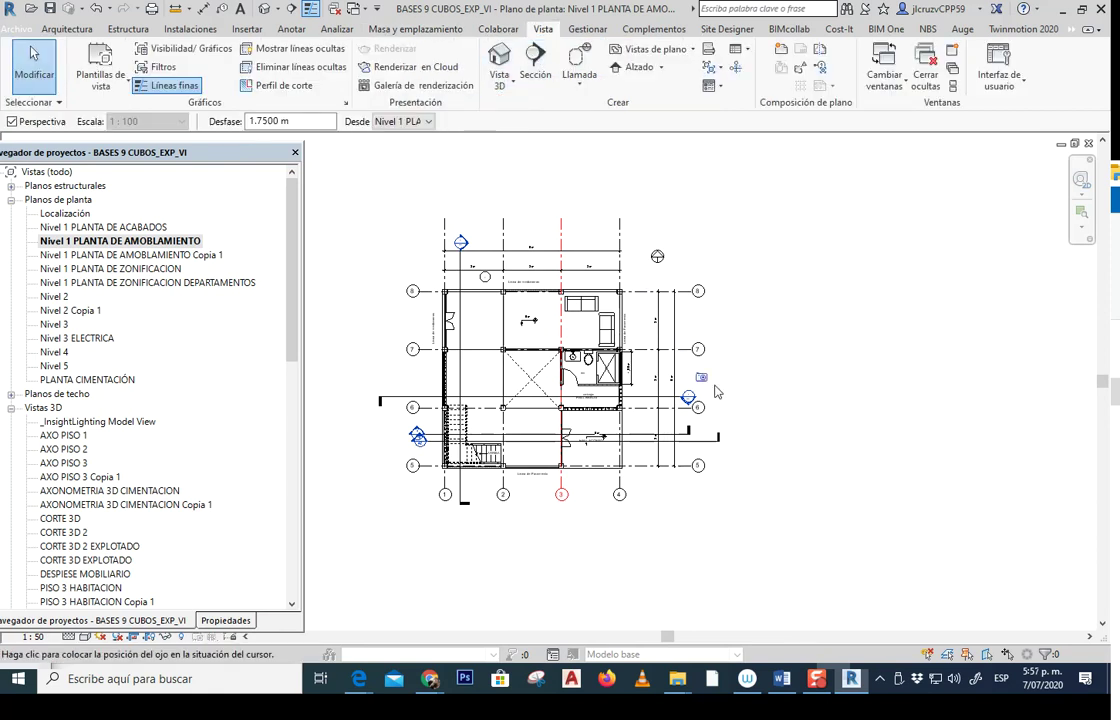
{"action": "scroll", "coordinate": [633, 430], "scroll_direction": "down", "scroll_amount": 1}
{"action": "scroll", "coordinate": [633, 430], "scroll_direction": "down", "scroll_amount": 1}
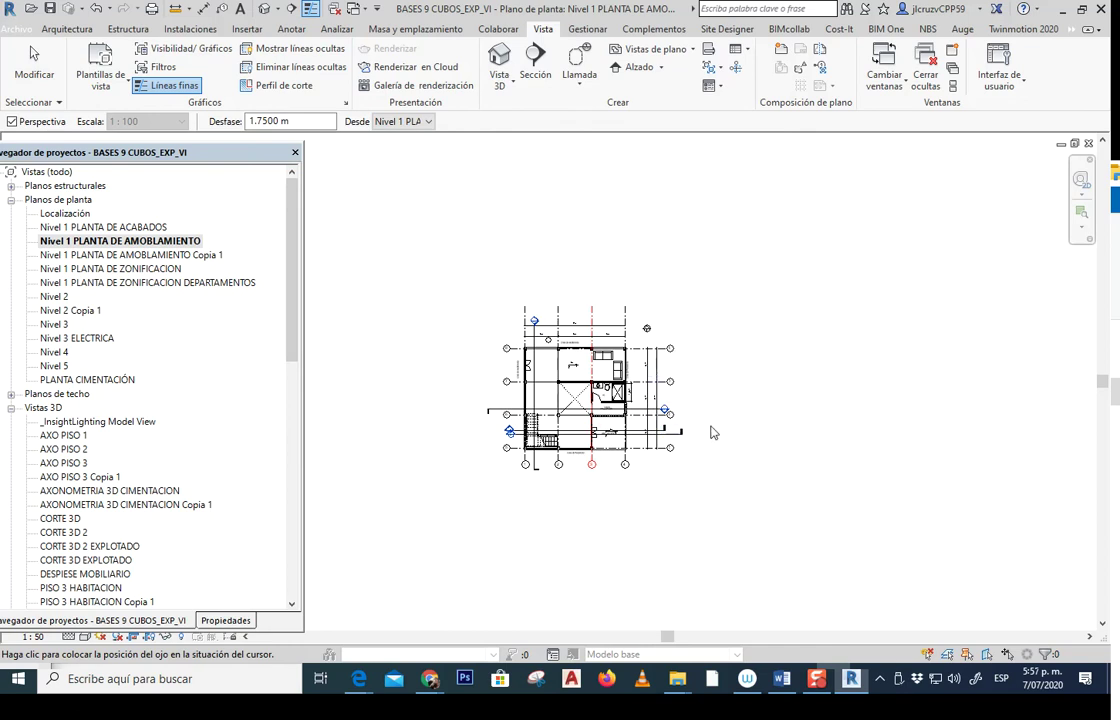
{"action": "left_click", "coordinate": [224, 621]}
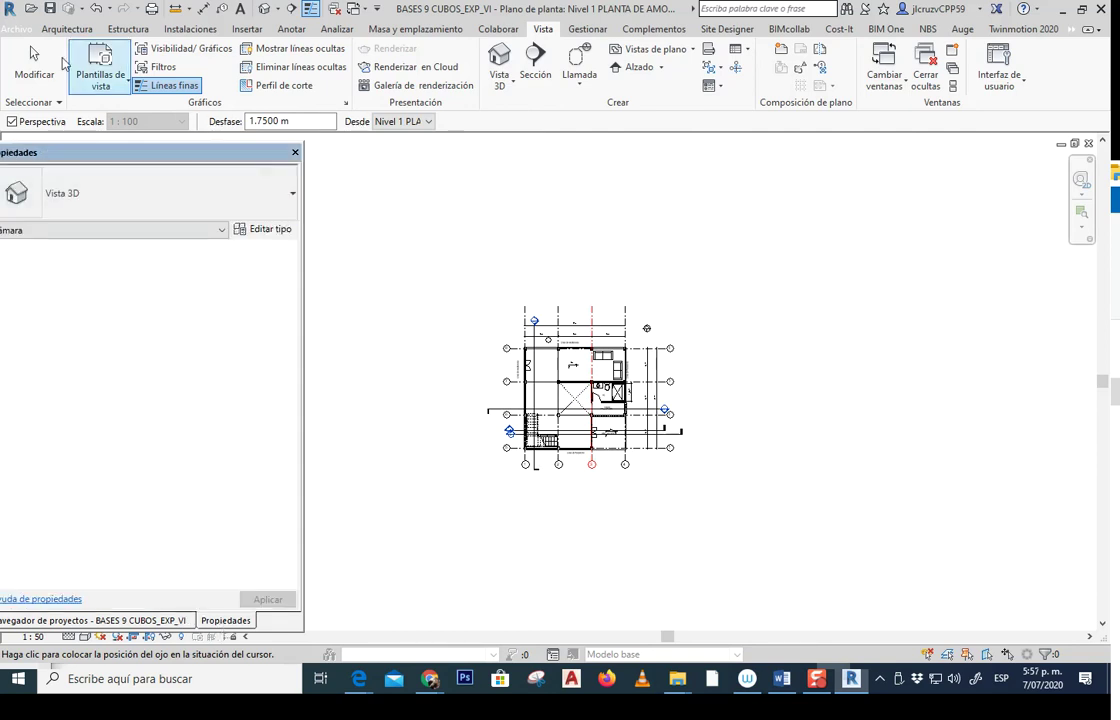
{"action": "left_click", "coordinate": [34, 62]}
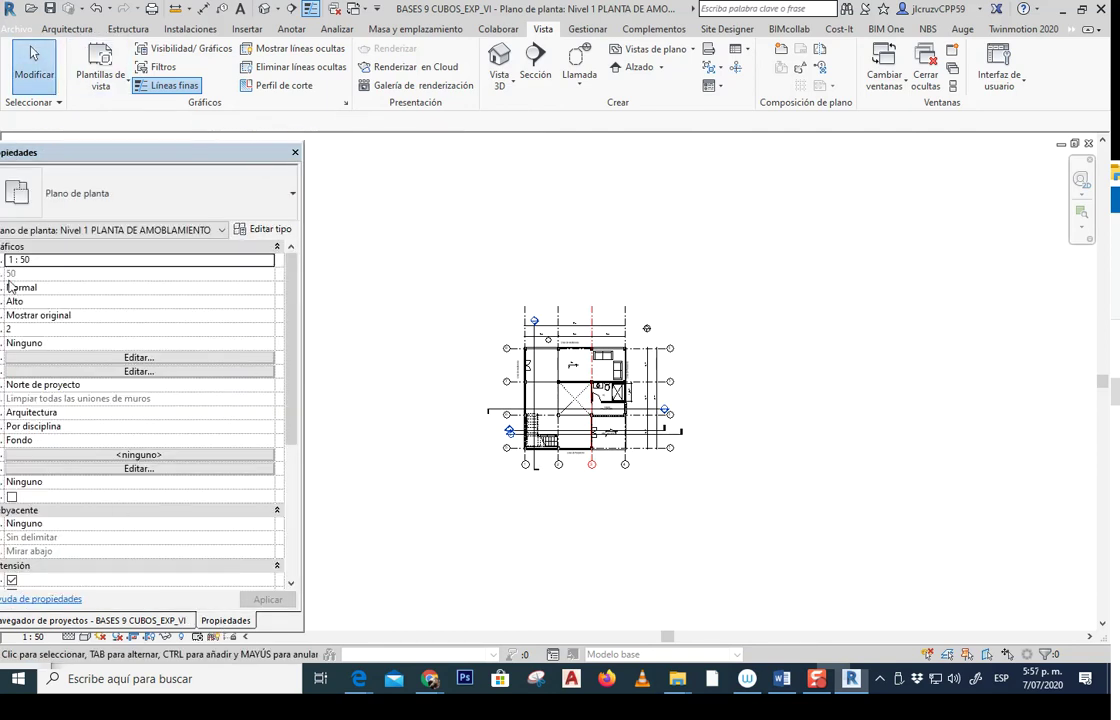
{"action": "left_click_drag", "start_coordinate": [5, 278], "coordinate": [120, 285]}
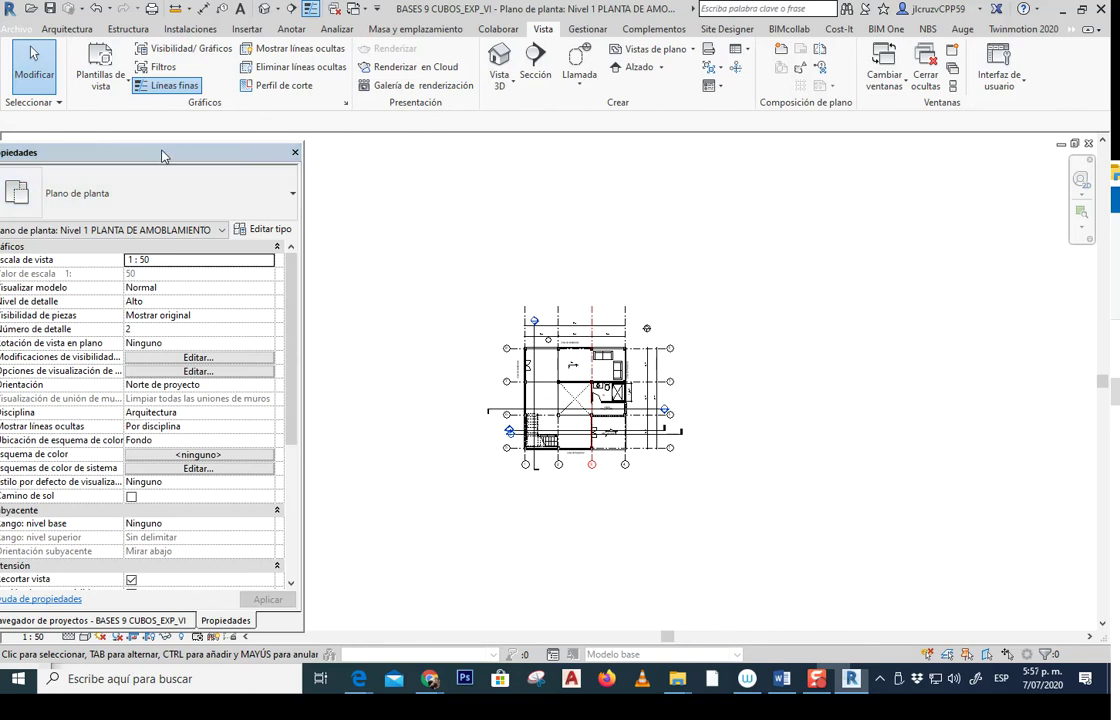
{"action": "left_click_drag", "start_coordinate": [162, 155], "coordinate": [229, 150]}
{"action": "scroll", "coordinate": [233, 500], "scroll_direction": "down", "scroll_amount": 4}
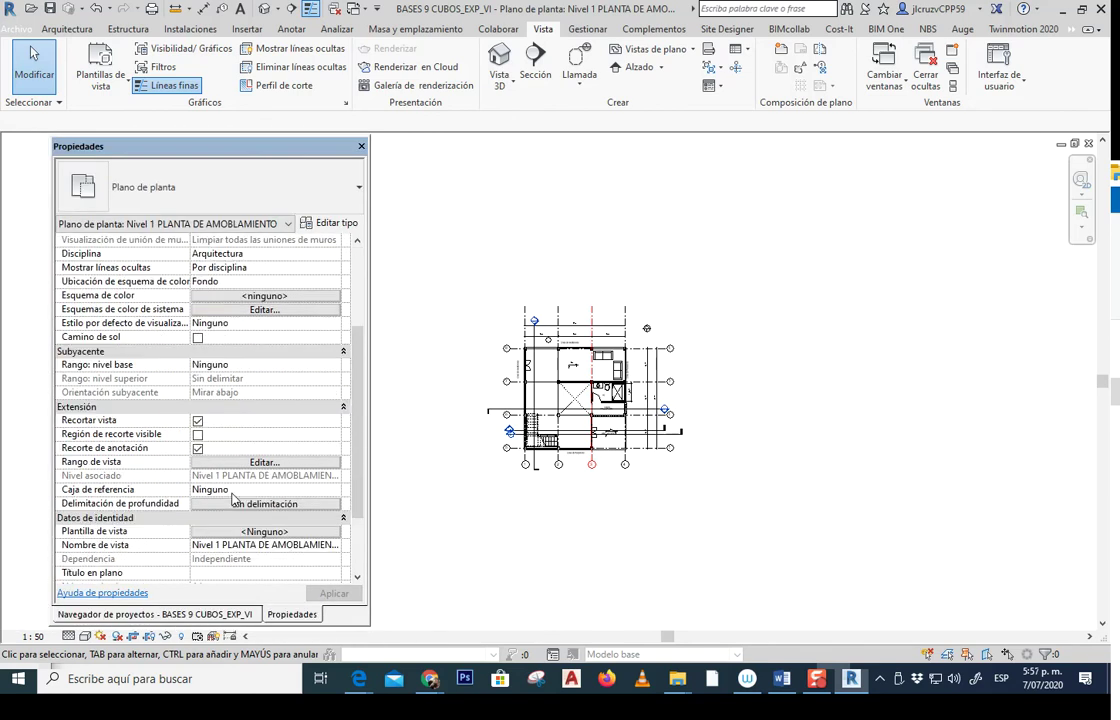
{"action": "left_click", "coordinate": [197, 435]}
{"action": "left_click", "coordinate": [198, 434]}
{"action": "left_click", "coordinate": [200, 432]}
{"action": "left_click", "coordinate": [198, 422]}
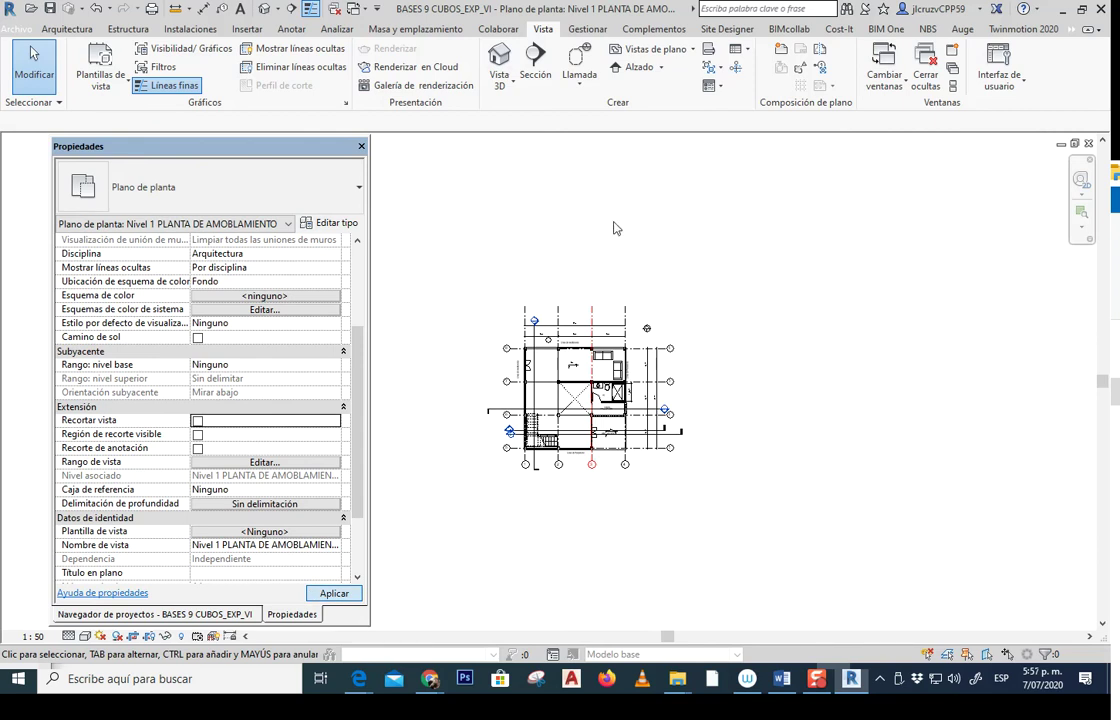
Place a perspective camera right of the building, aimed back across the plan
{"action": "left_click", "coordinate": [506, 80]}
{"action": "left_click", "coordinate": [455, 143]}
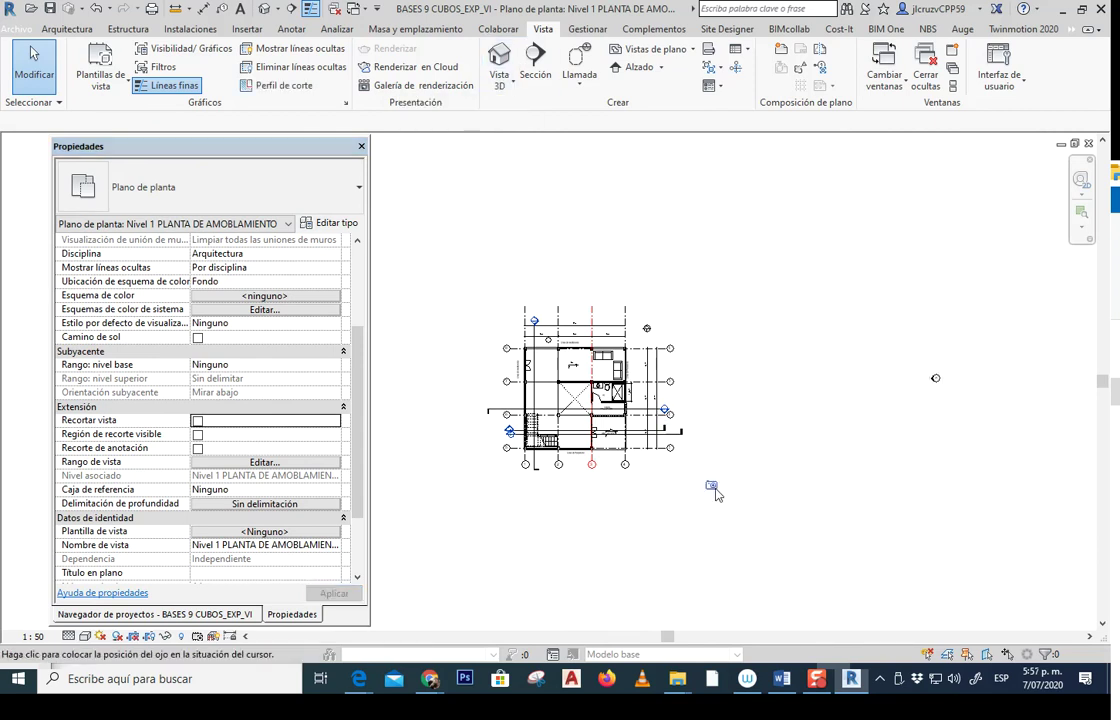
{"action": "left_click", "coordinate": [817, 430]}
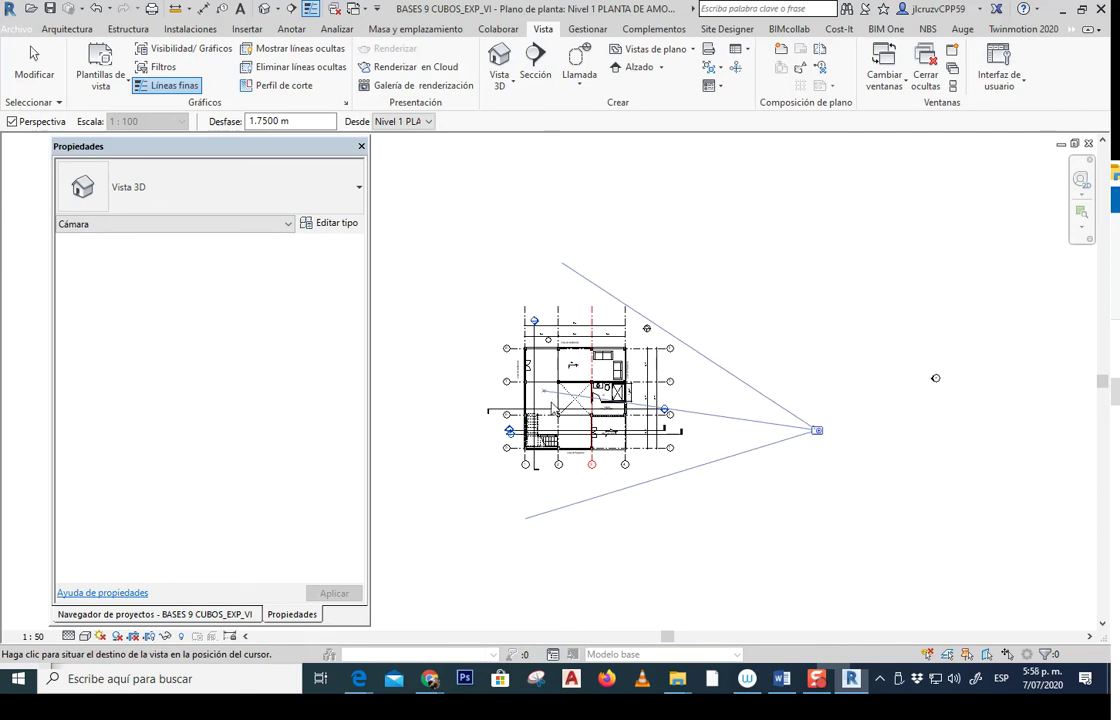
{"action": "left_click", "coordinate": [519, 400]}
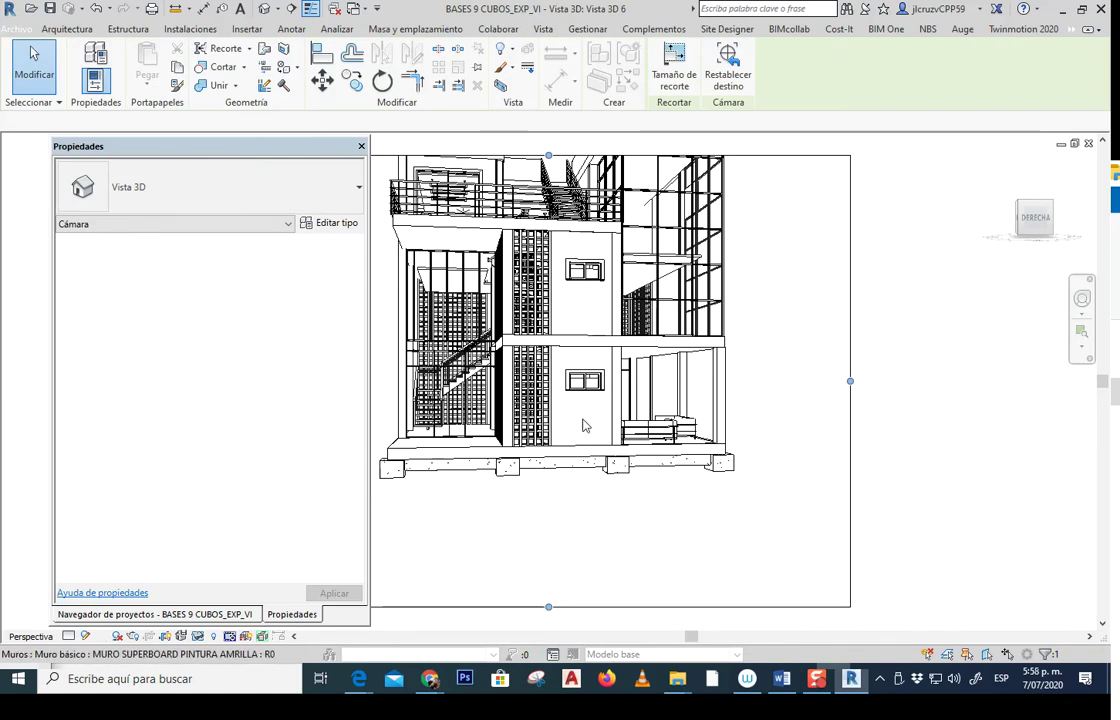
Adjust the Vista 3D 6 crop boundary to frame the whole house, including the upper floors
{"action": "scroll", "coordinate": [672, 495], "scroll_direction": "down", "scroll_amount": 2}
{"action": "scroll", "coordinate": [616, 323], "scroll_direction": "down", "scroll_amount": 2}
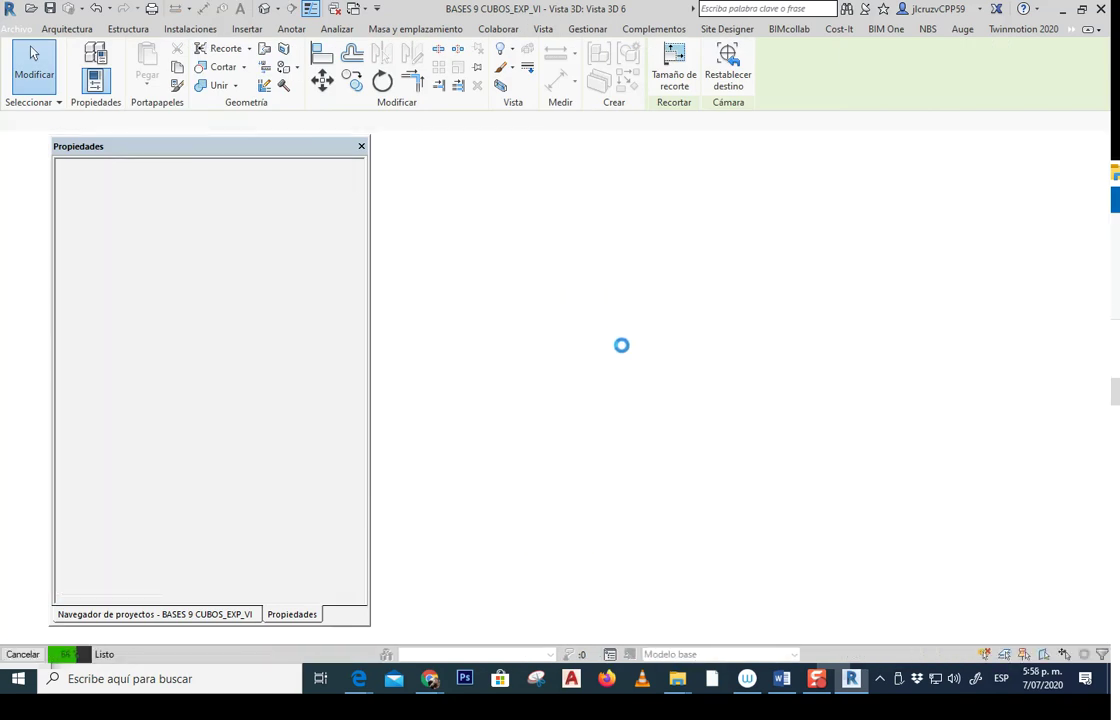
{"action": "left_click_drag", "start_coordinate": [618, 343], "coordinate": [625, 233]}
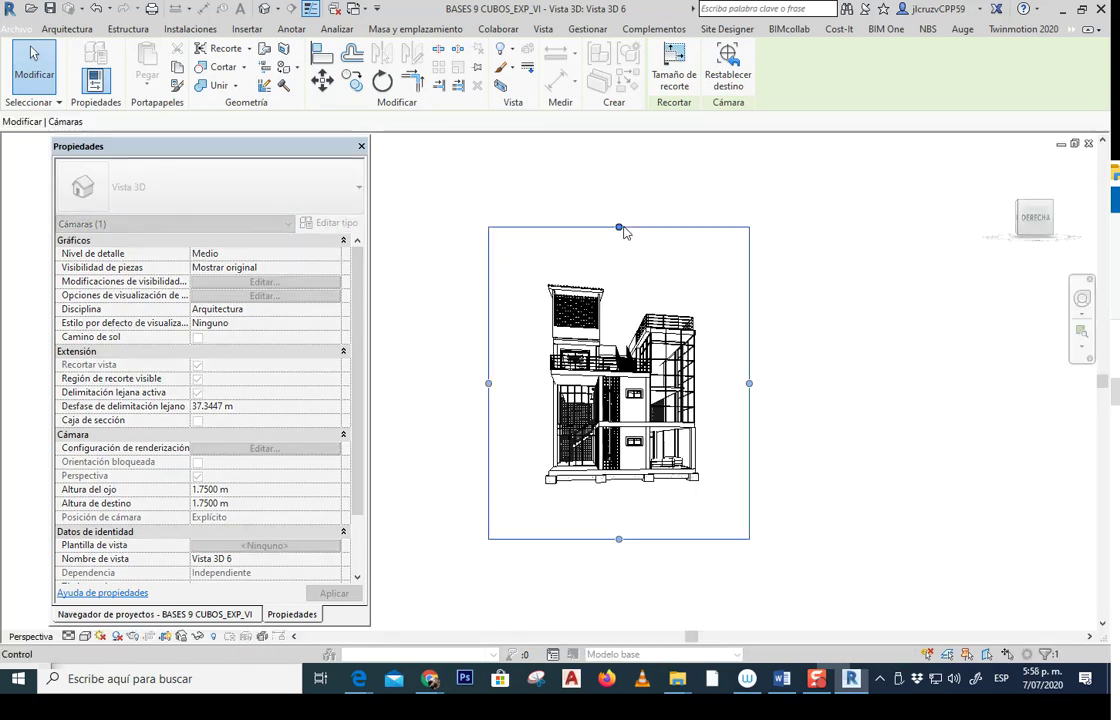
{"action": "left_click_drag", "start_coordinate": [616, 254], "coordinate": [618, 545]}
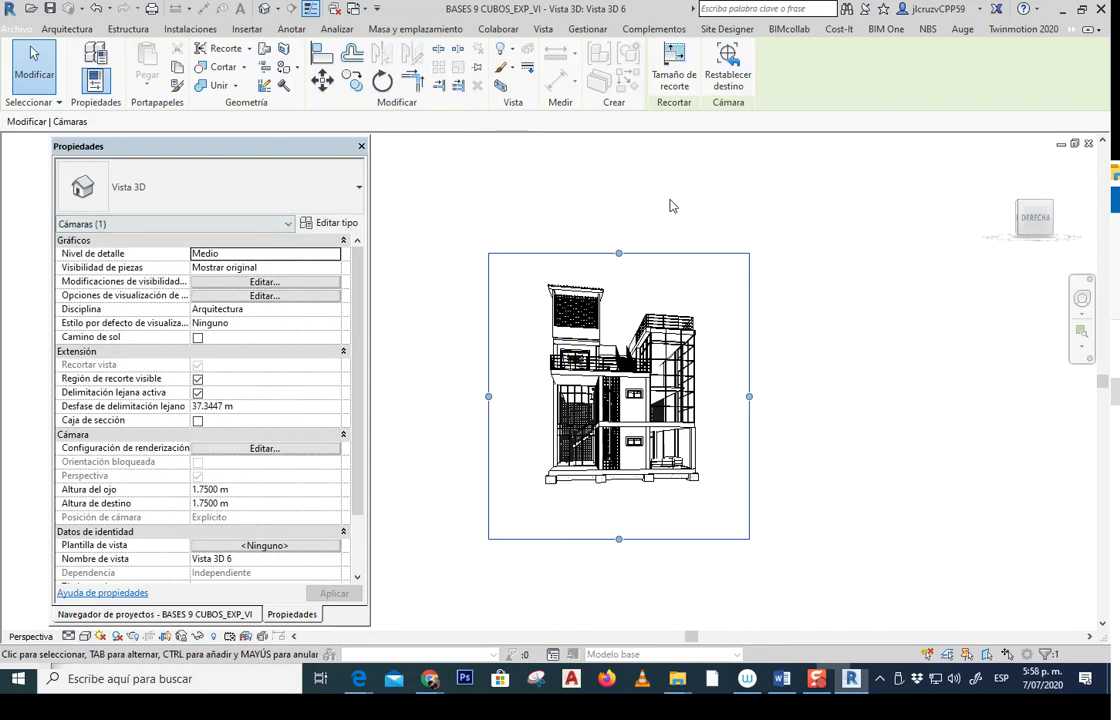
{"action": "left_click", "coordinate": [670, 205]}
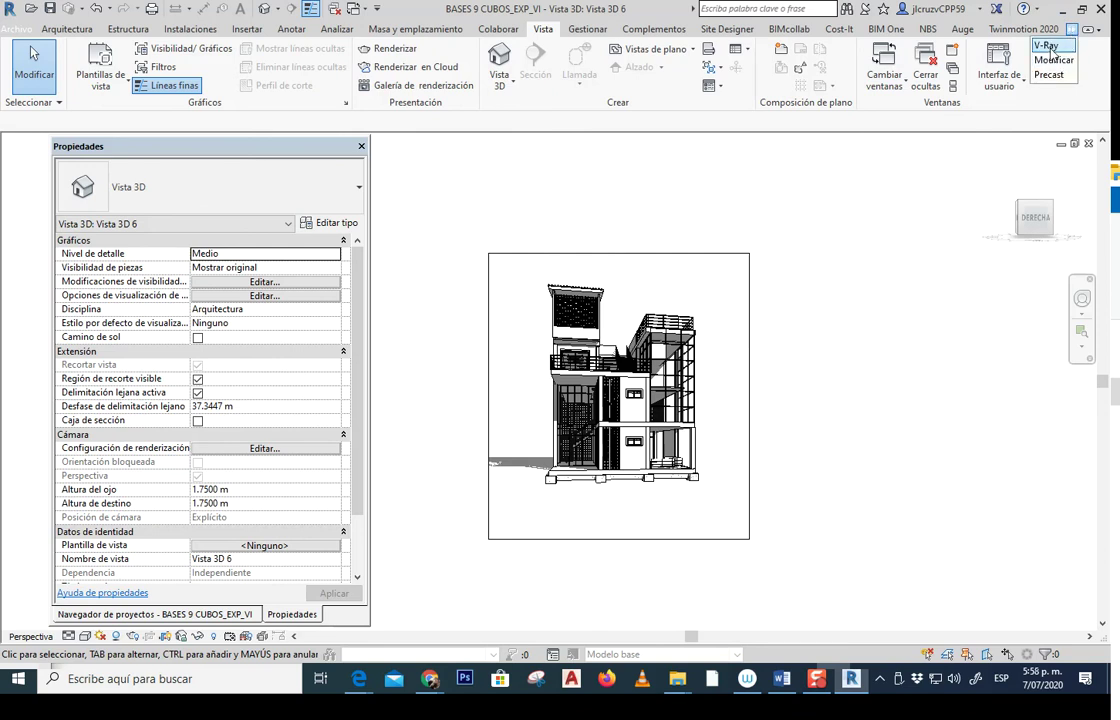
Browse the V-Ray Asset Editor's material library, then close the editor
{"action": "left_click", "coordinate": [1035, 30]}
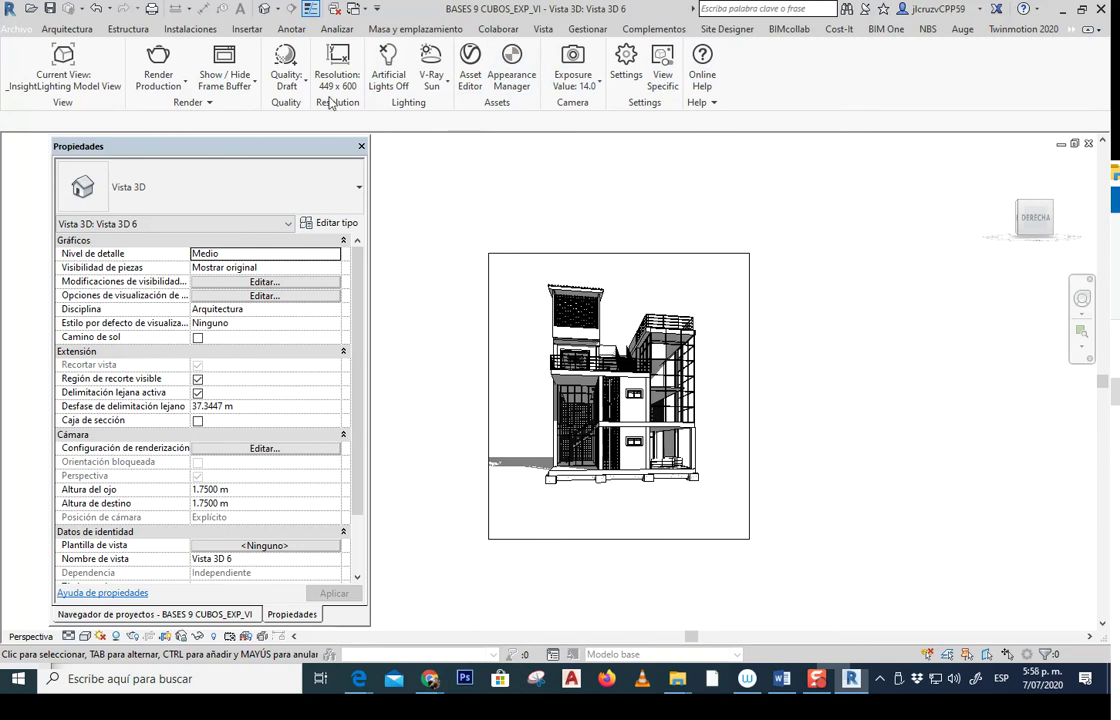
{"action": "left_click", "coordinate": [470, 72]}
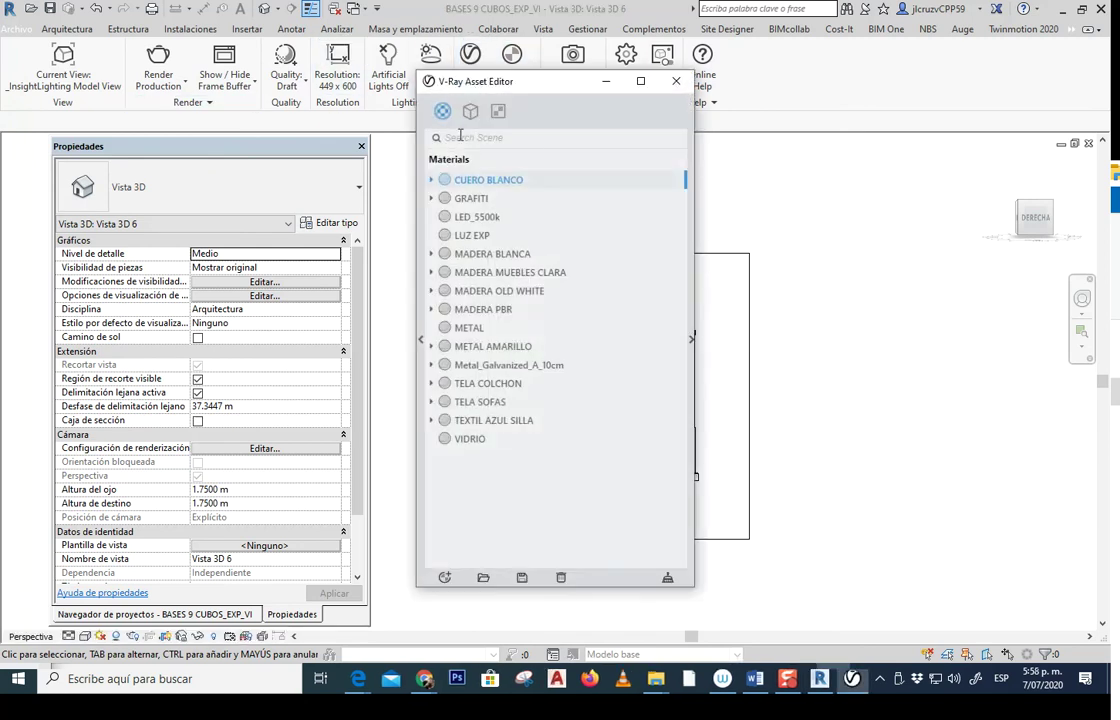
{"action": "left_click", "coordinate": [420, 276]}
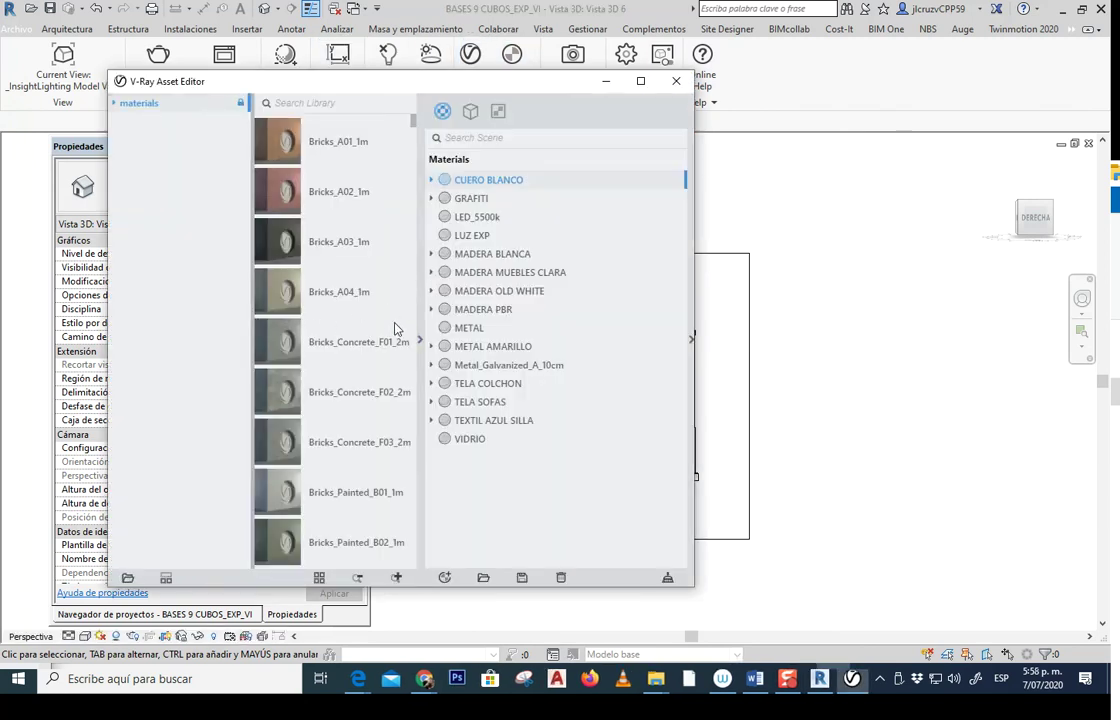
{"action": "left_click", "coordinate": [418, 343]}
{"action": "left_click", "coordinate": [676, 81]}
Review the Appearance Manager material list and check the V-Ray Sun options
{"action": "left_click", "coordinate": [499, 88]}
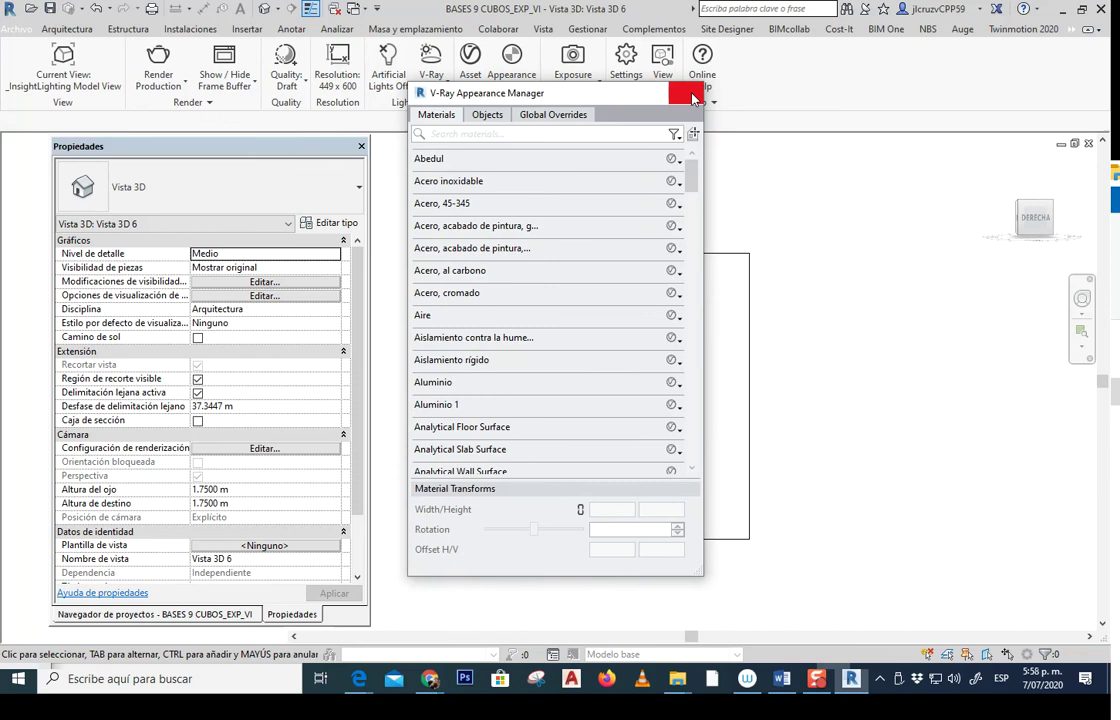
{"action": "left_click", "coordinate": [685, 92]}
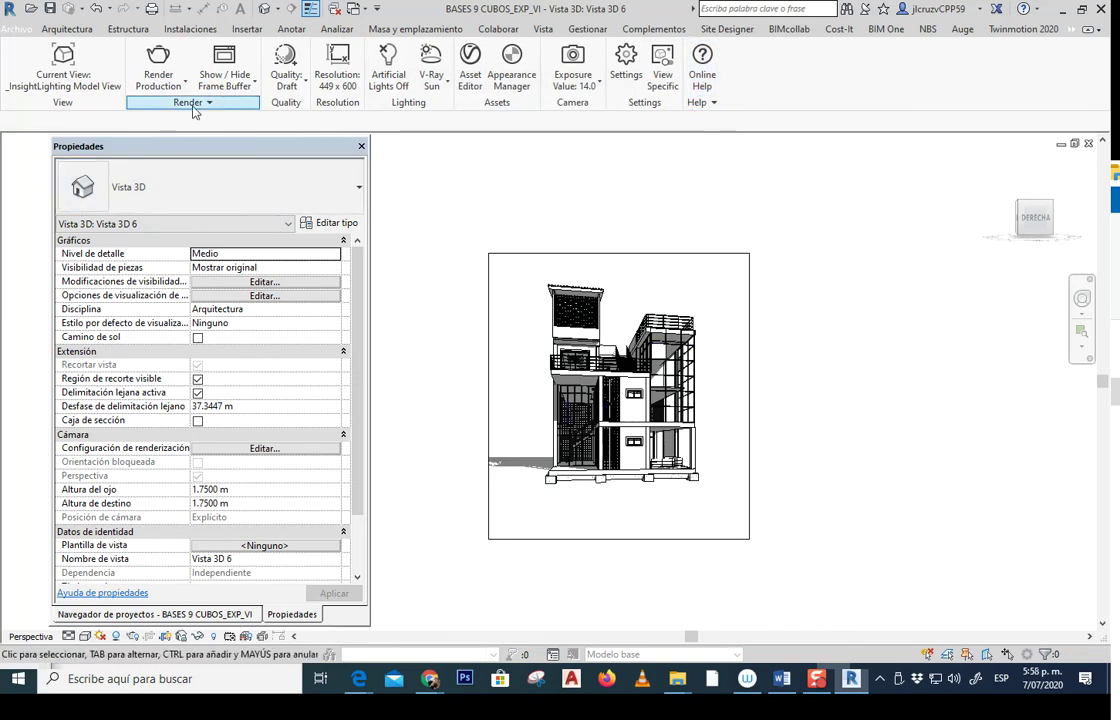
{"action": "left_click", "coordinate": [431, 82]}
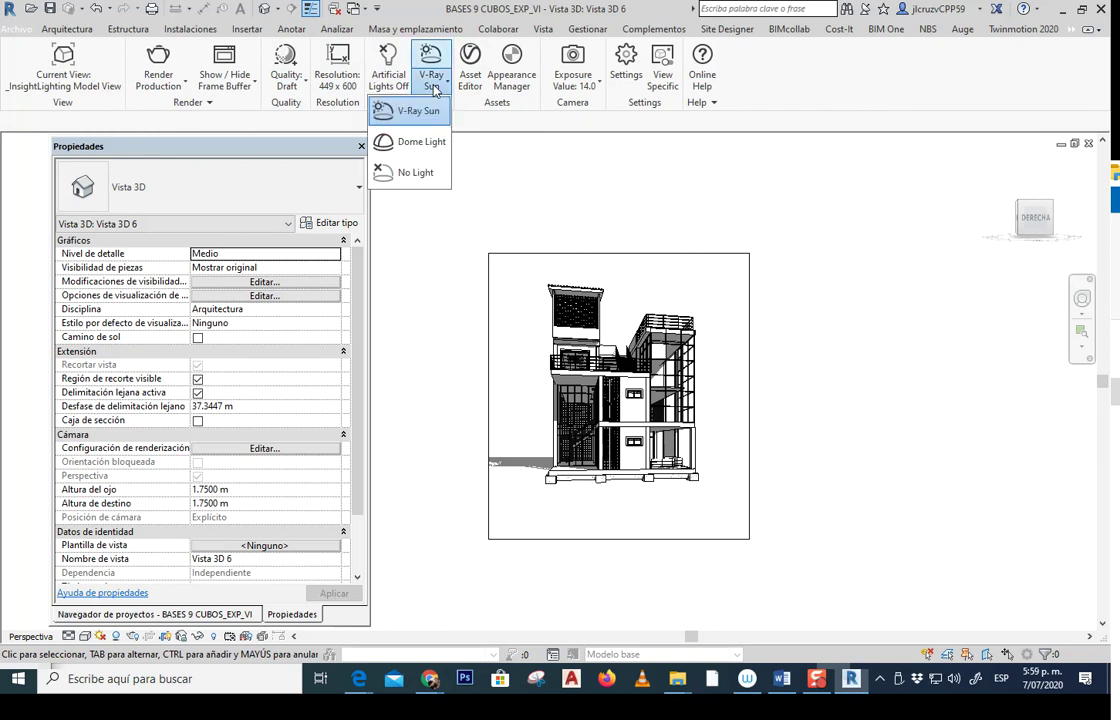
{"action": "left_click", "coordinate": [158, 80]}
{"action": "left_click", "coordinate": [125, 116]}
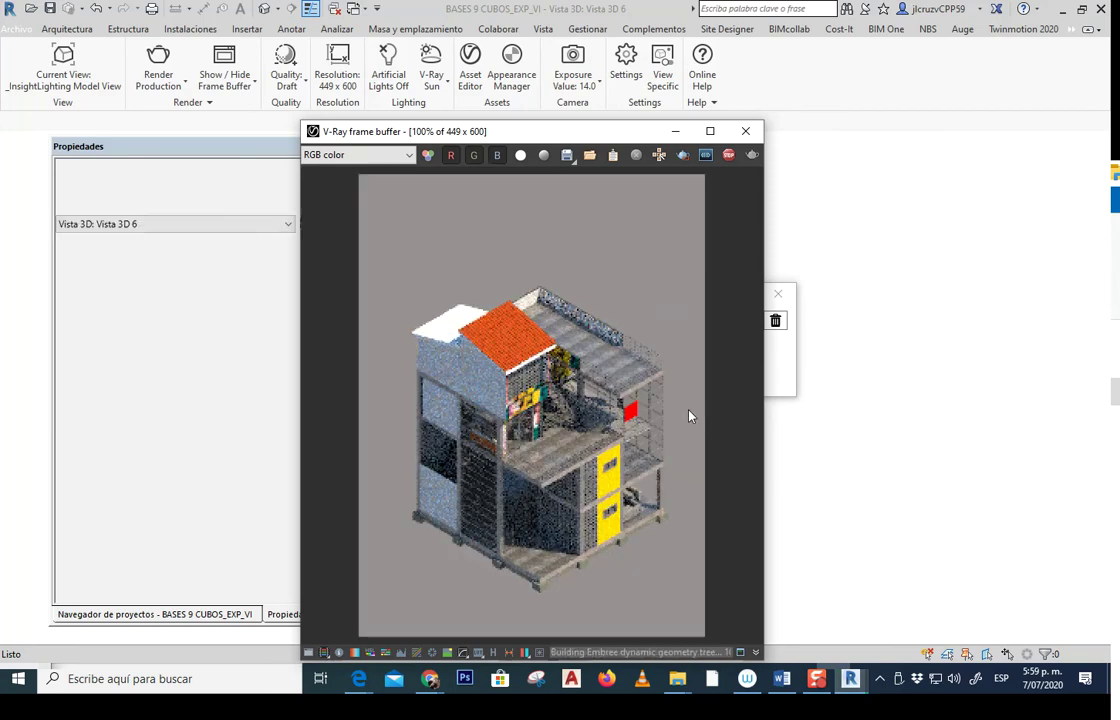
{"action": "left_click", "coordinate": [729, 156]}
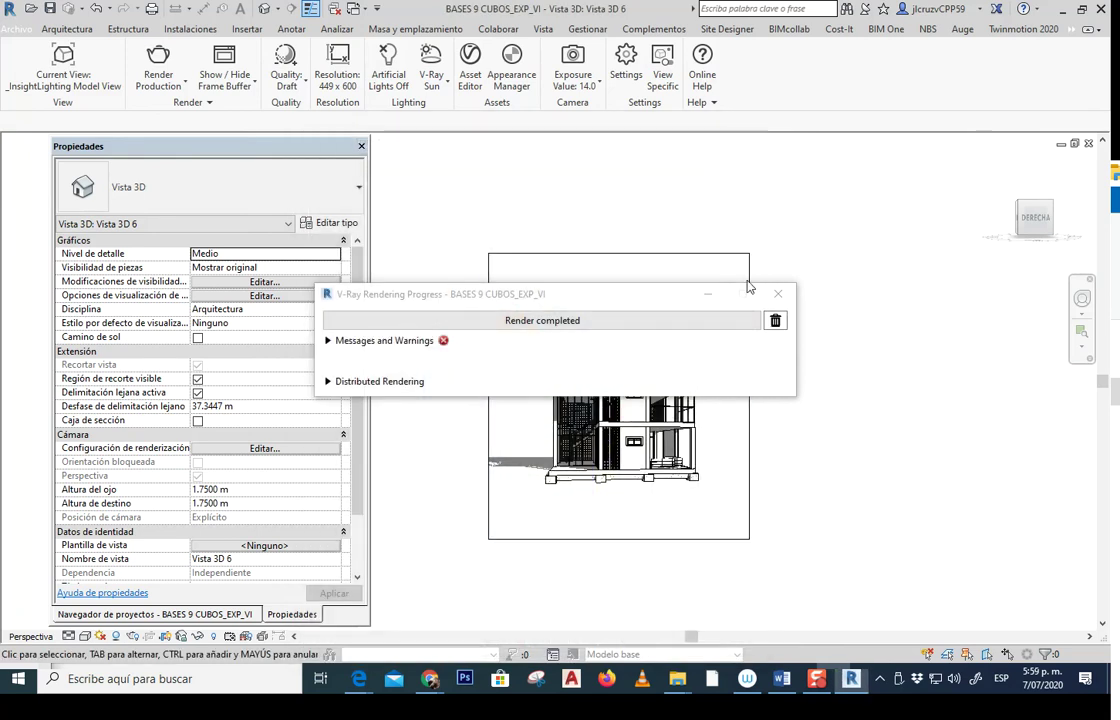
{"action": "left_click_drag", "start_coordinate": [748, 287], "coordinate": [748, 236]}
{"action": "left_click", "coordinate": [777, 242]}
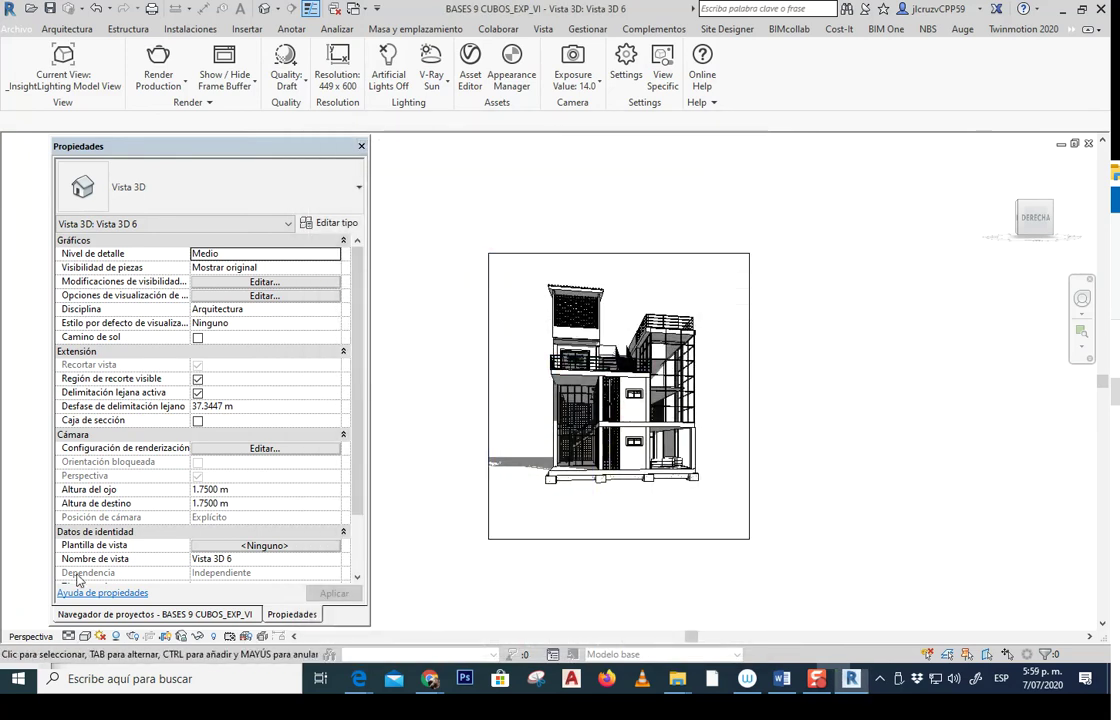
Rename Vista 3D 6 to Vista 3D EXTERIOR 1 in the Project Browser
{"action": "left_click", "coordinate": [158, 614]}
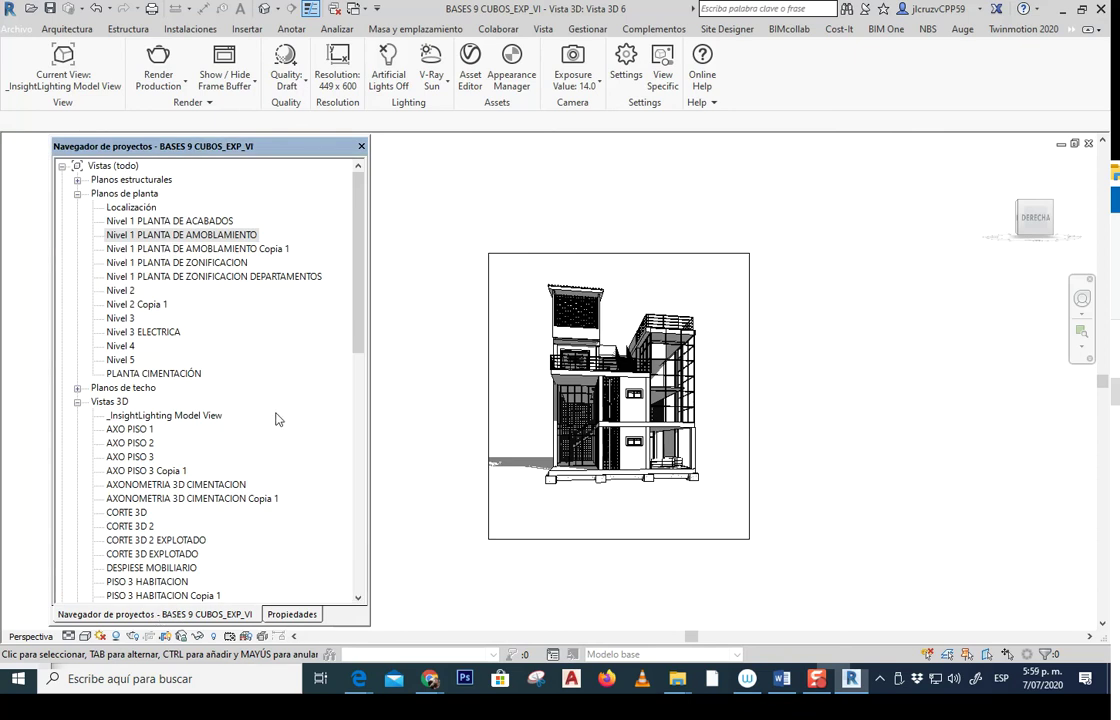
{"action": "scroll", "coordinate": [275, 425], "scroll_direction": "down", "scroll_amount": 1}
{"action": "scroll", "coordinate": [277, 455], "scroll_direction": "down", "scroll_amount": 2}
{"action": "scroll", "coordinate": [240, 510], "scroll_direction": "down", "scroll_amount": 1}
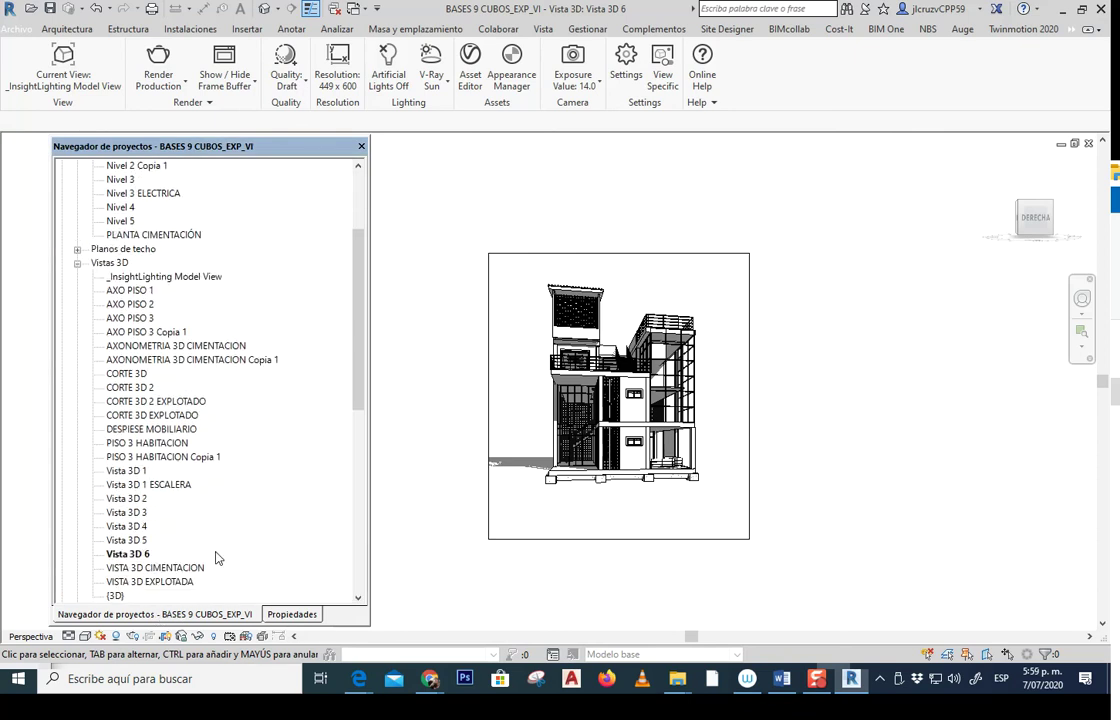
{"action": "right_click", "coordinate": [143, 560]}
{"action": "left_click", "coordinate": [230, 458]}
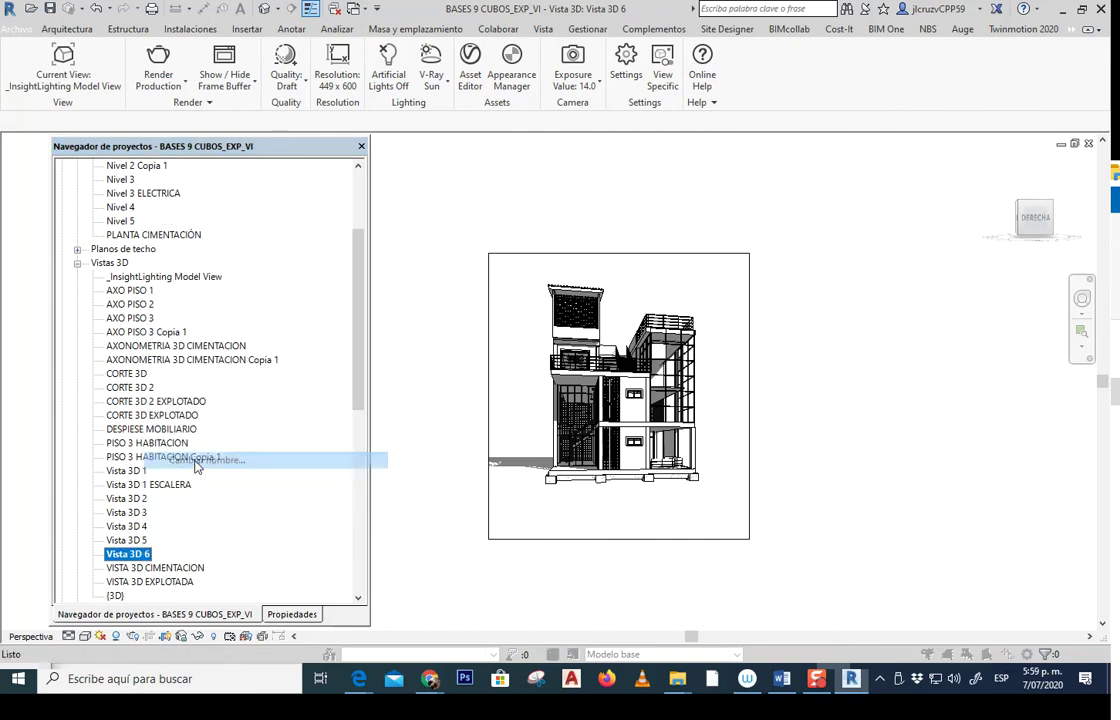
{"action": "key", "text": "End"}
{"action": "key", "text": "shift+Left"}
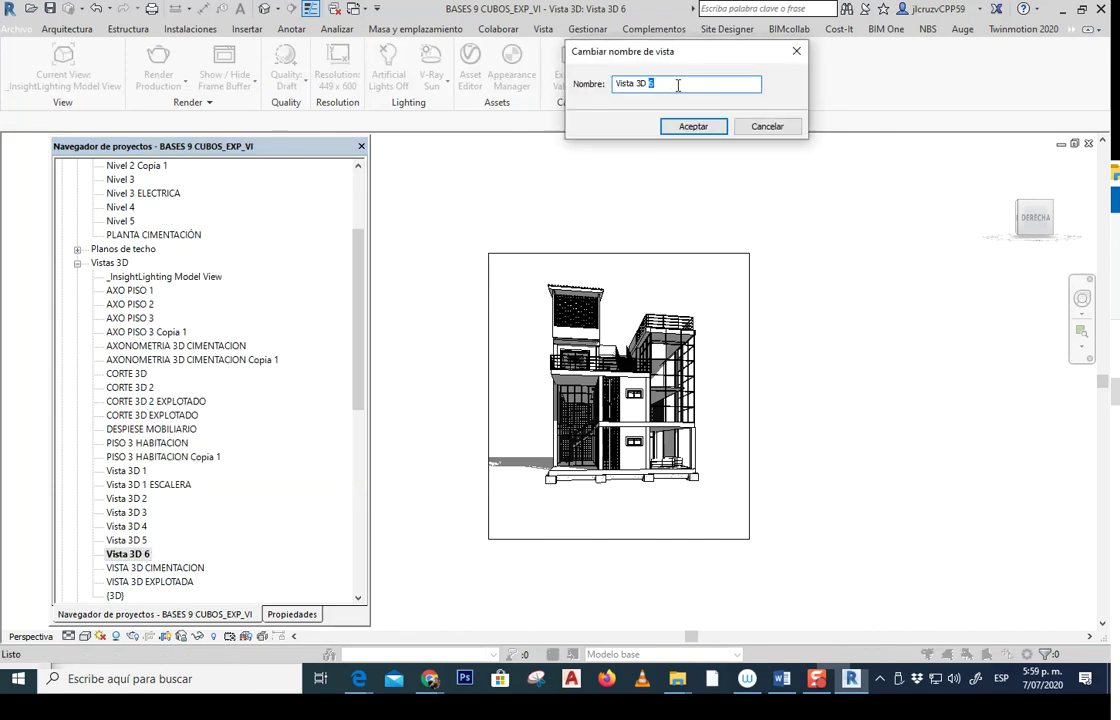
{"action": "type", "text": "EXTERIOR 1"}
{"action": "key", "text": "Return"}
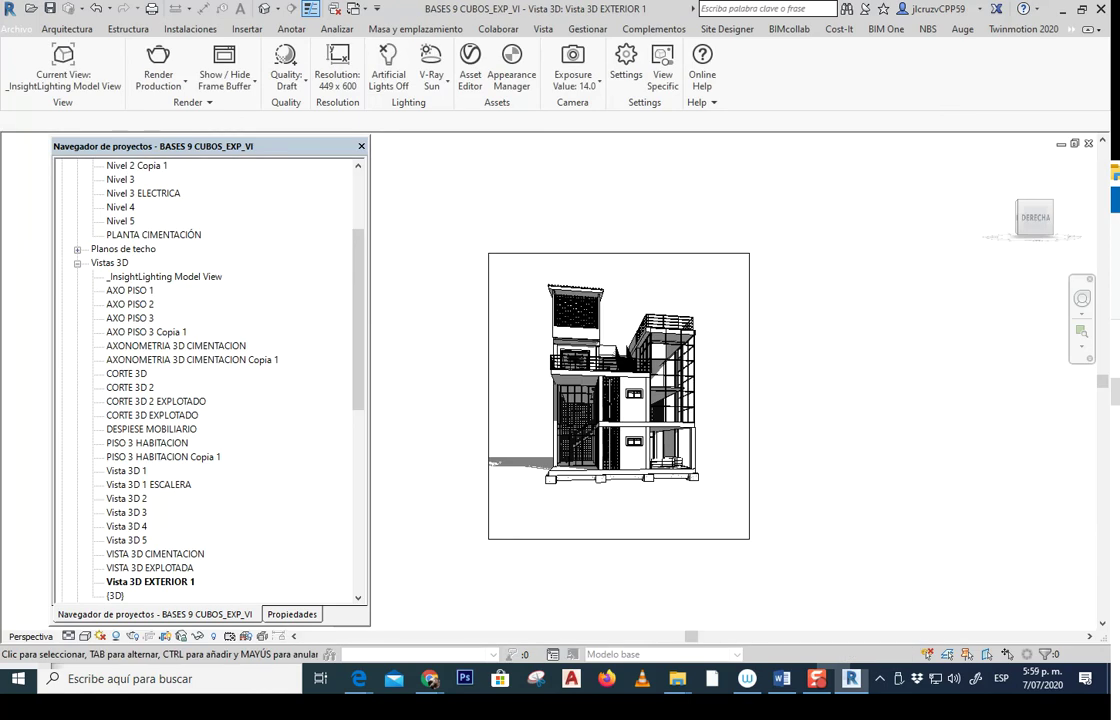
Select Vista 3D EXTERIOR 1 as V-Ray's current render view
{"action": "left_click", "coordinate": [88, 93]}
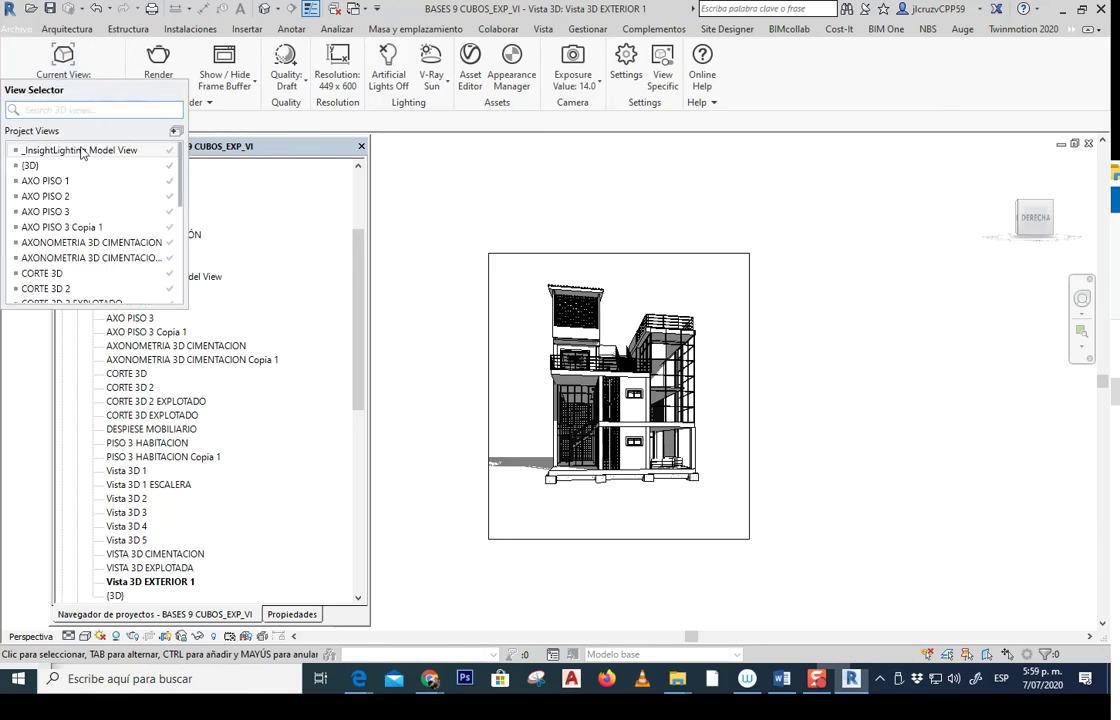
{"action": "scroll", "coordinate": [111, 256], "scroll_direction": "down", "scroll_amount": 5}
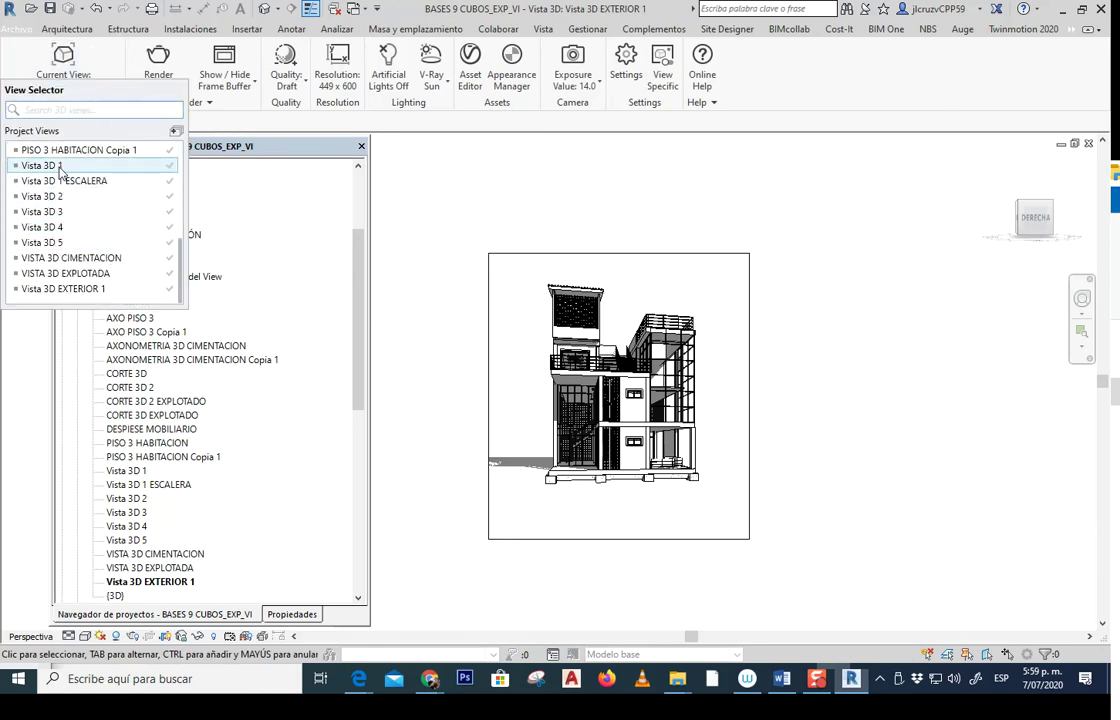
{"action": "left_click", "coordinate": [70, 289]}
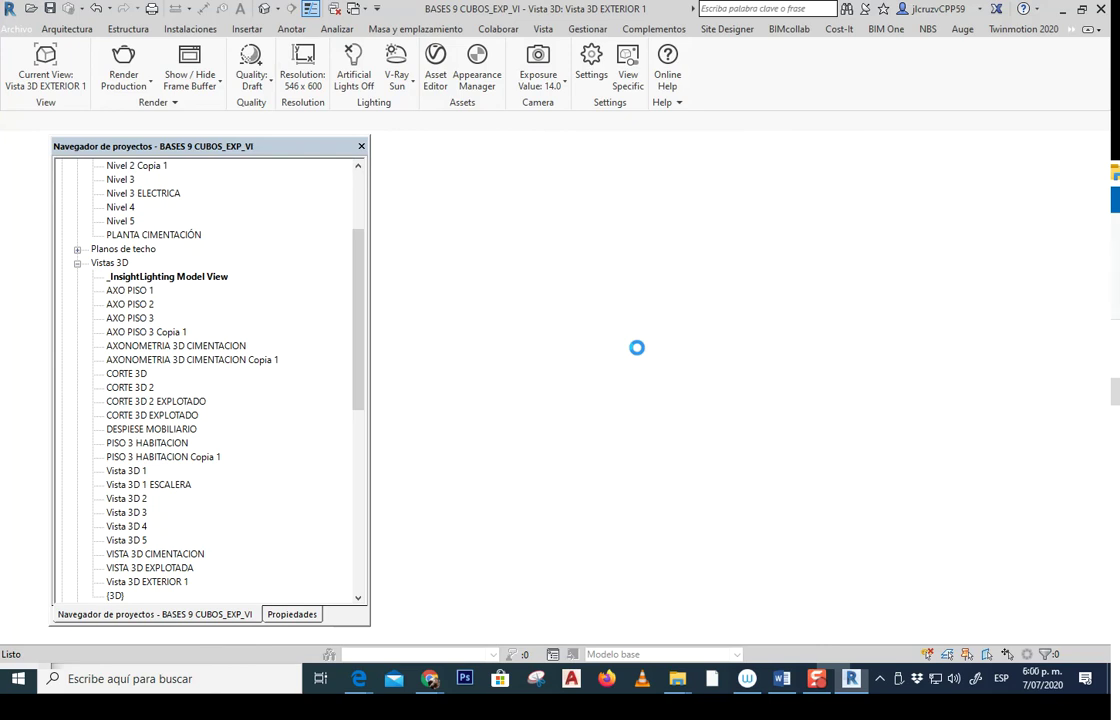
Set the V-Ray resolution width to 720 pixels (720 x 791) and start a production render
{"action": "left_click", "coordinate": [307, 90]}
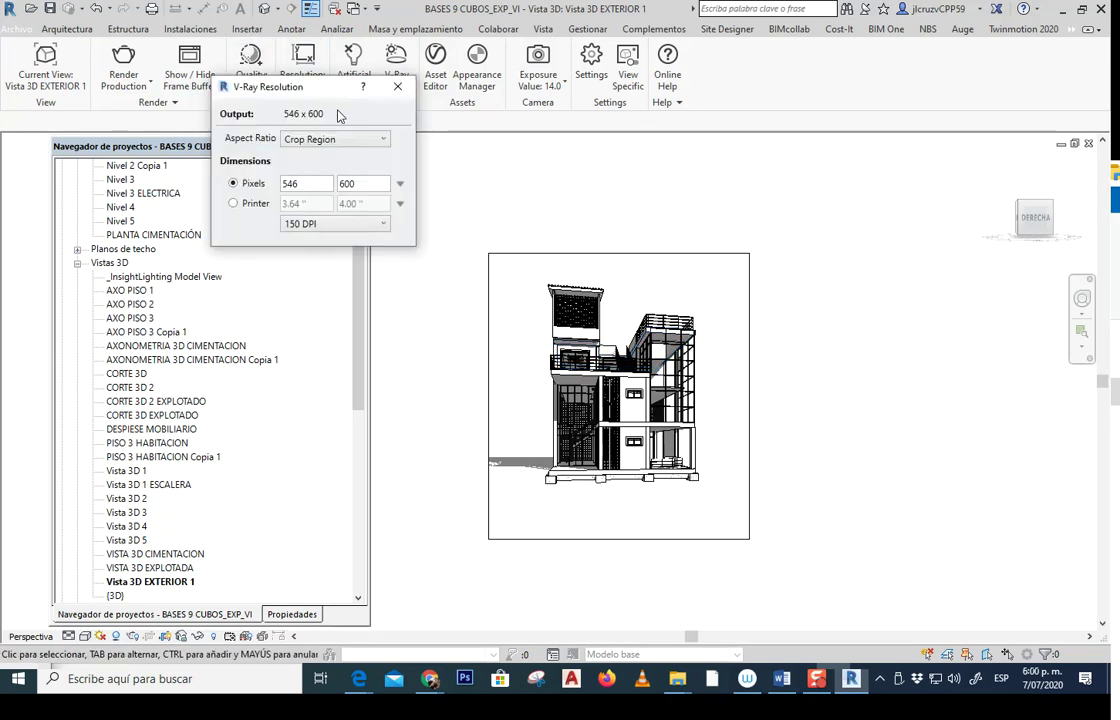
{"action": "double_click", "coordinate": [325, 184]}
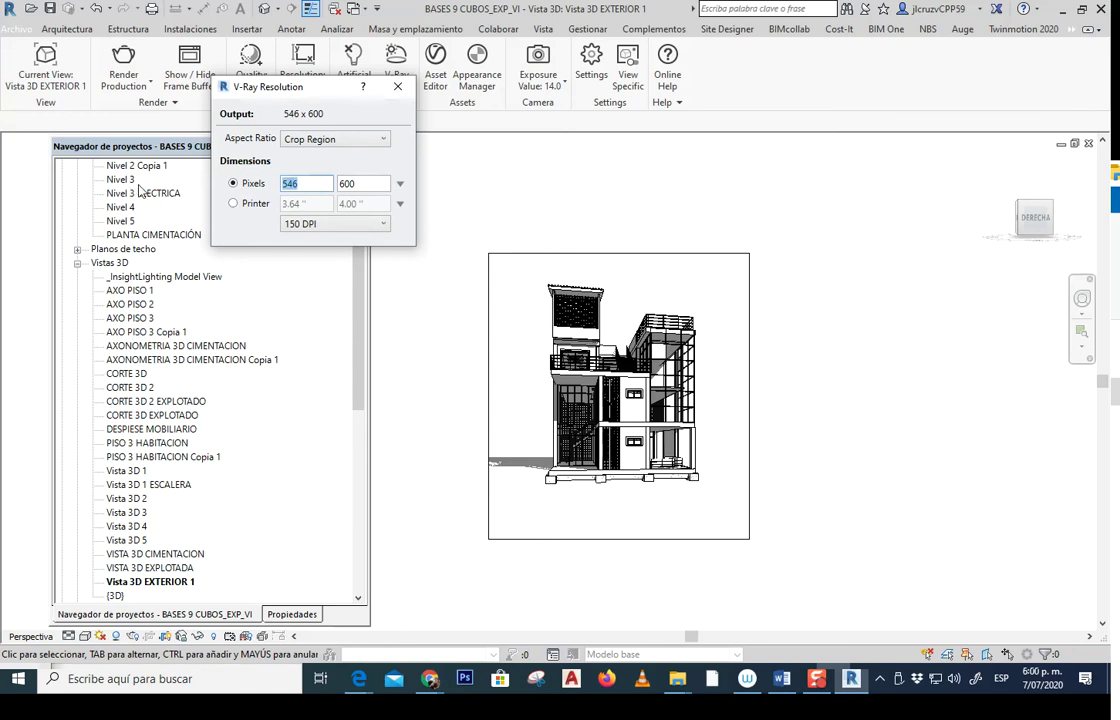
{"action": "type", "text": "720"}
{"action": "left_click", "coordinate": [397, 87]}
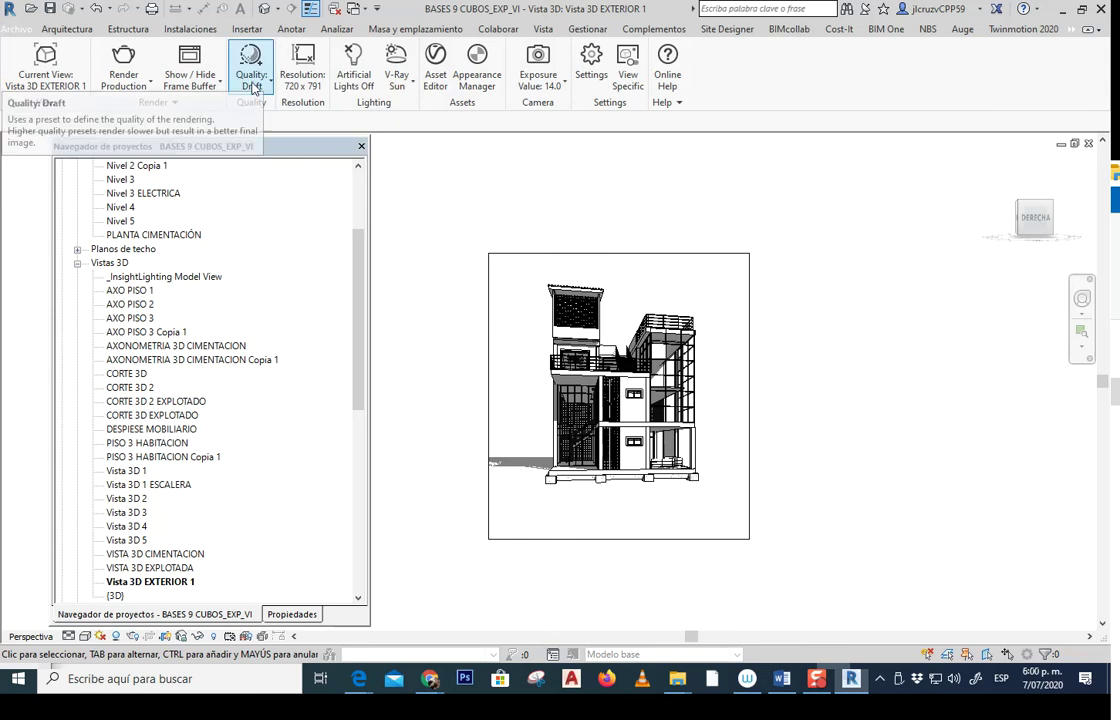
{"action": "left_click", "coordinate": [127, 89]}
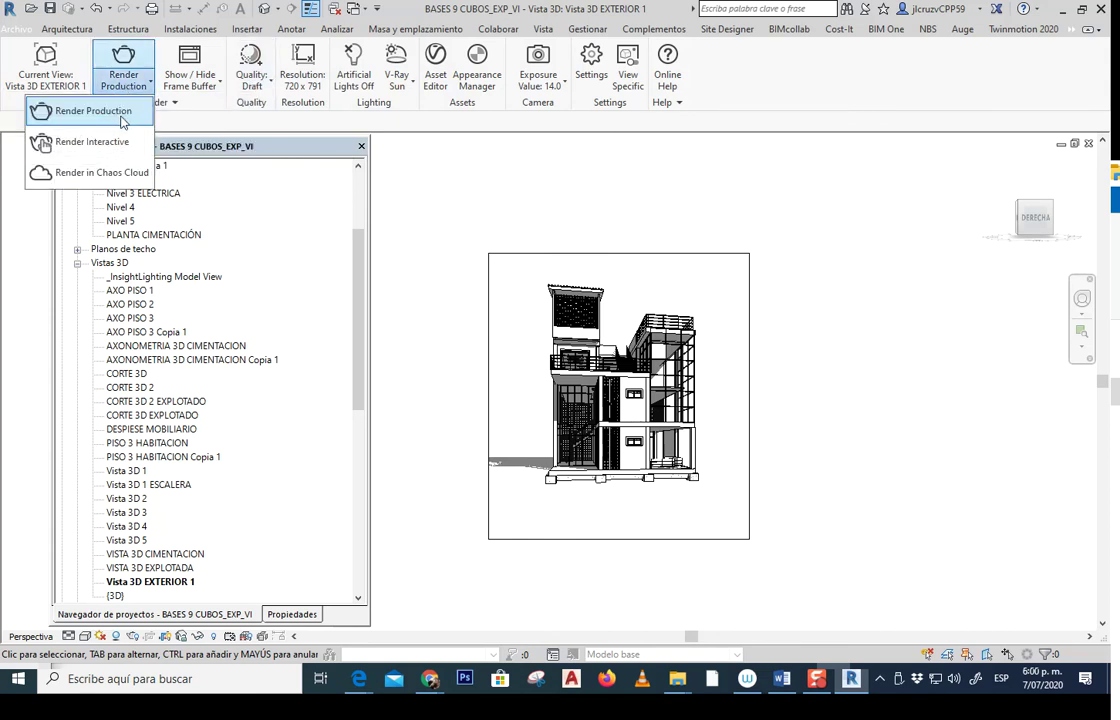
{"action": "left_click", "coordinate": [119, 112]}
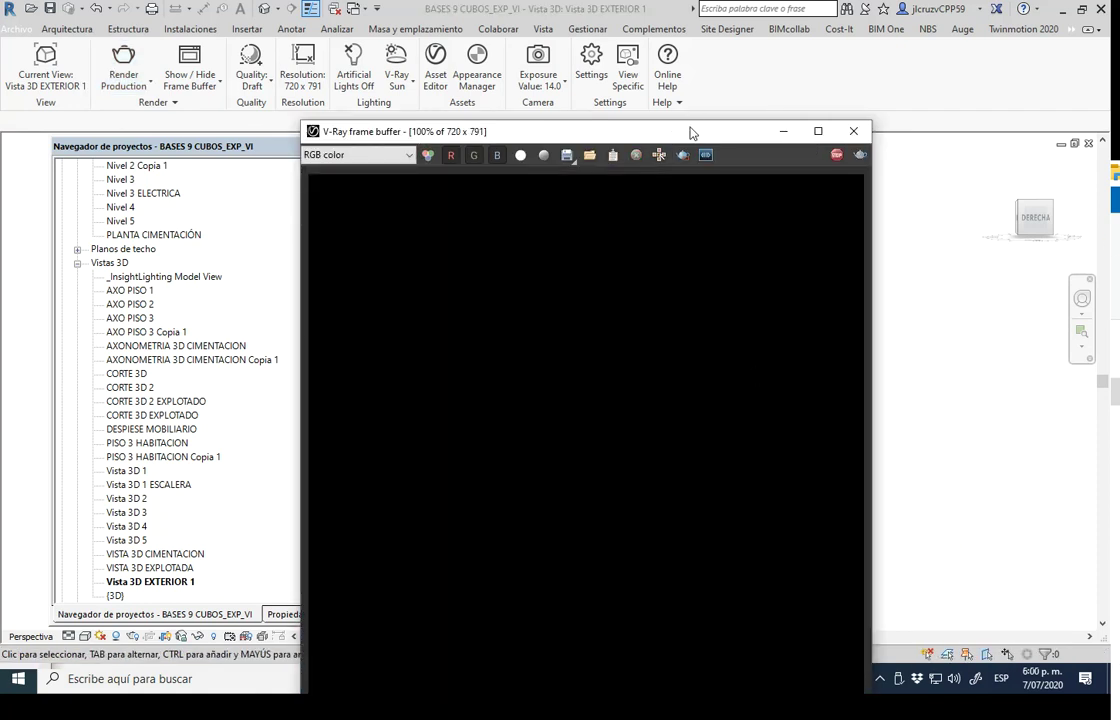
Reposition the V-Ray frame buffer window while the exterior view renders to completion
{"action": "left_click_drag", "start_coordinate": [690, 132], "coordinate": [644, 8]}
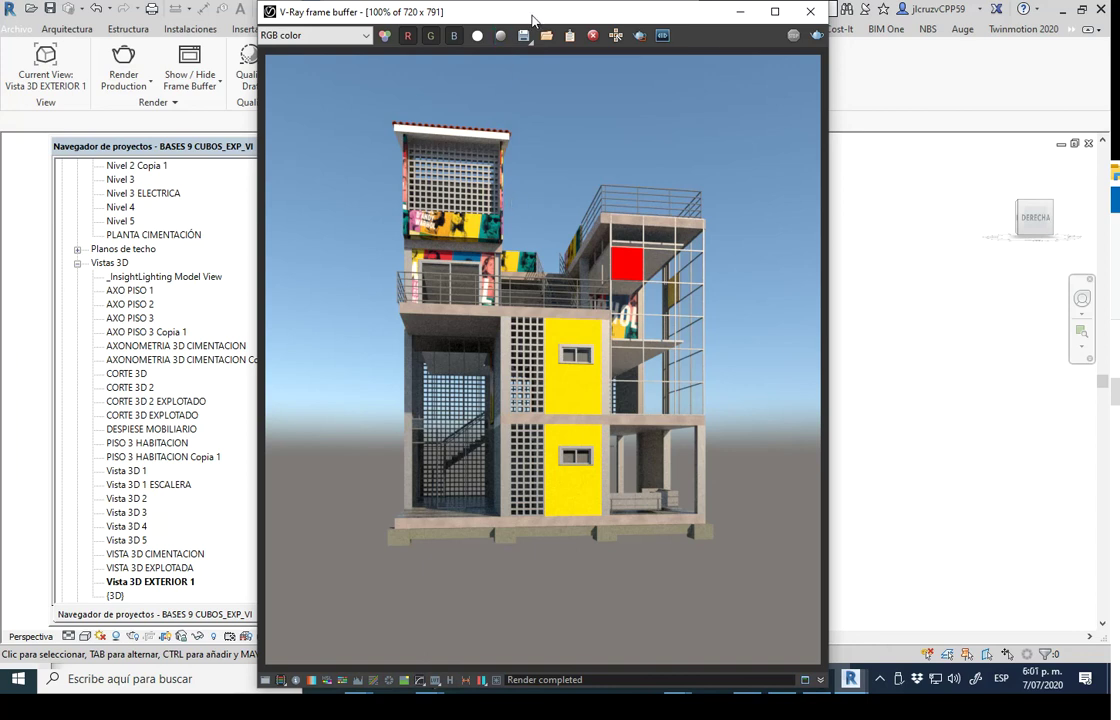
{"action": "left_click_drag", "start_coordinate": [531, 20], "coordinate": [538, 16]}
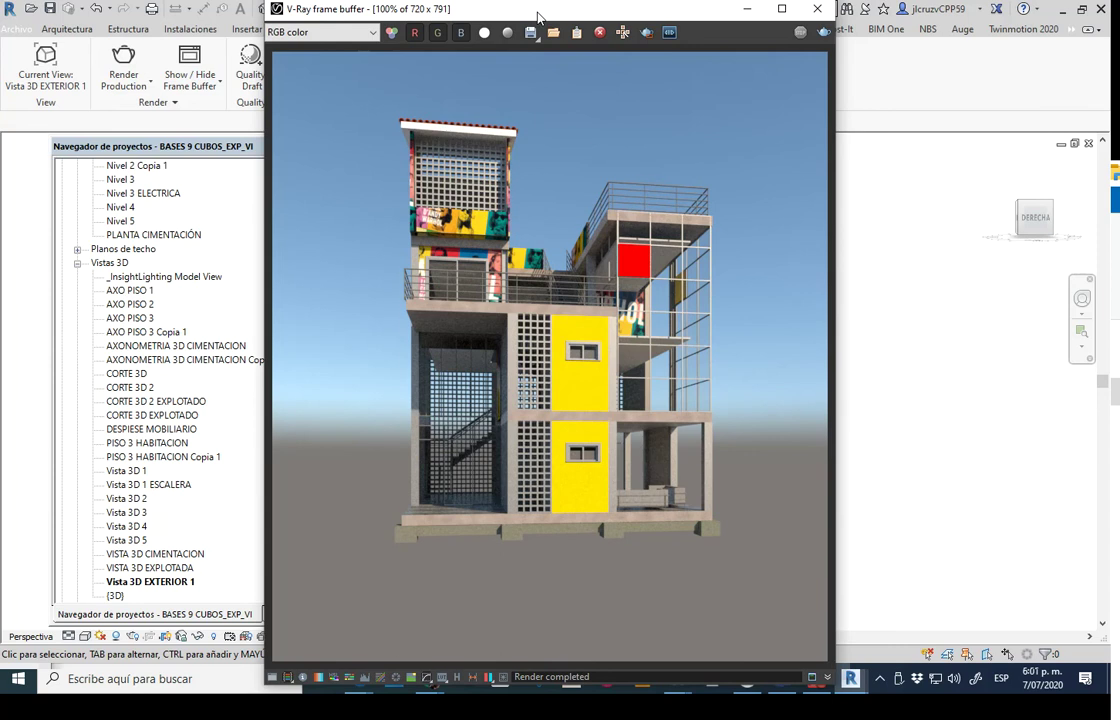
{"action": "left_click_drag", "start_coordinate": [538, 16], "coordinate": [566, 26]}
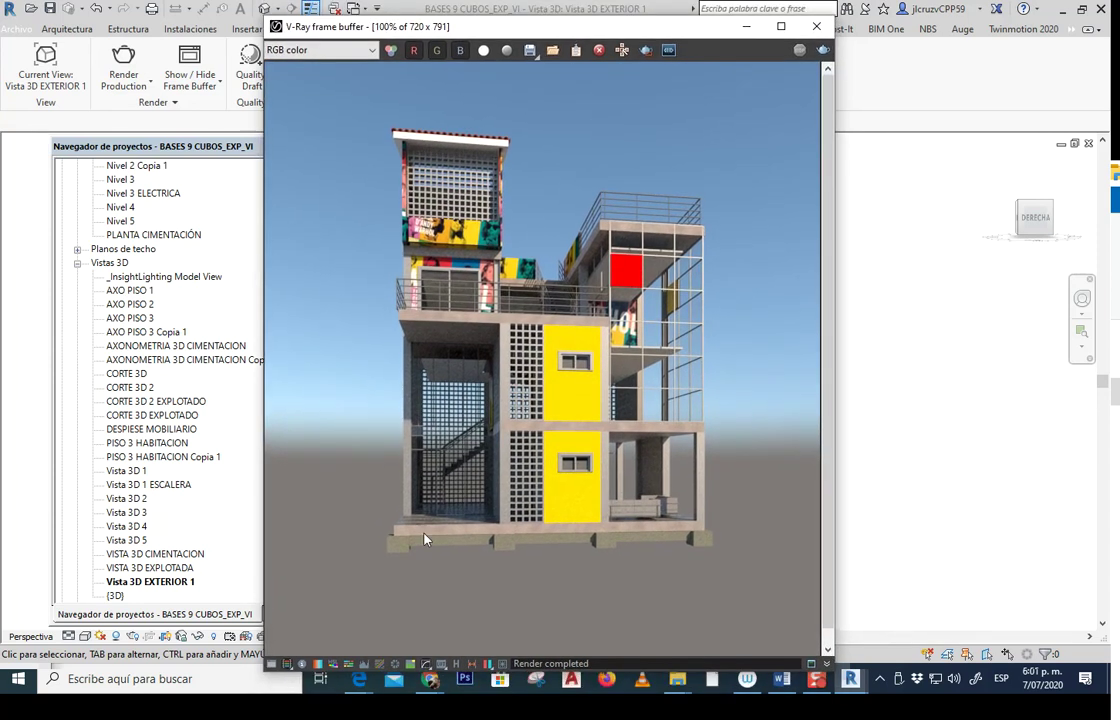